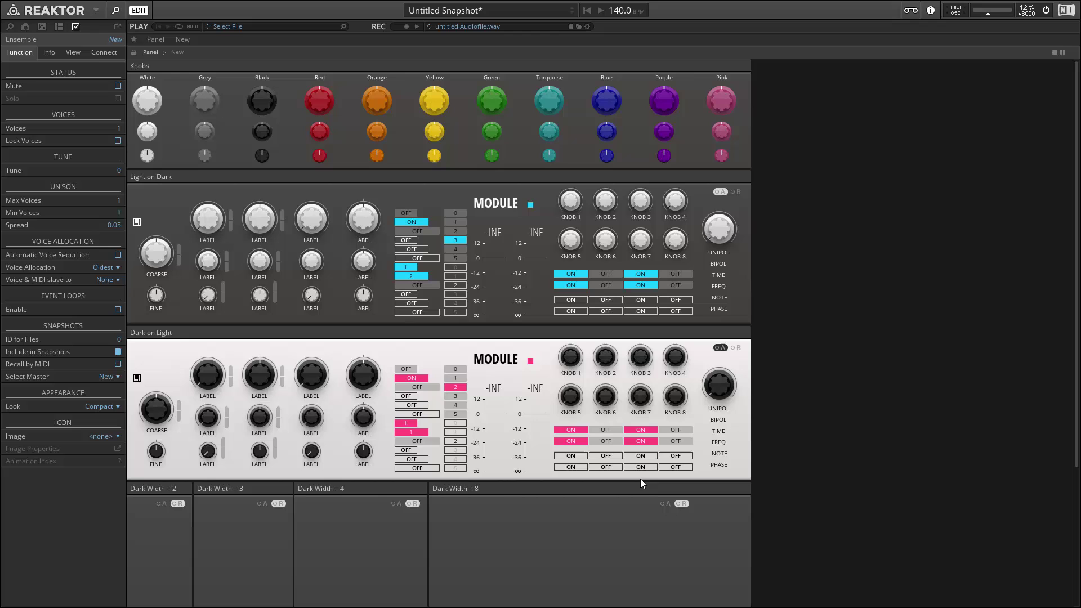
Duplicate the Light Width = 3 instrument in the ensemble structure and open the copy
{"action": "left_click", "coordinate": [177, 53]}
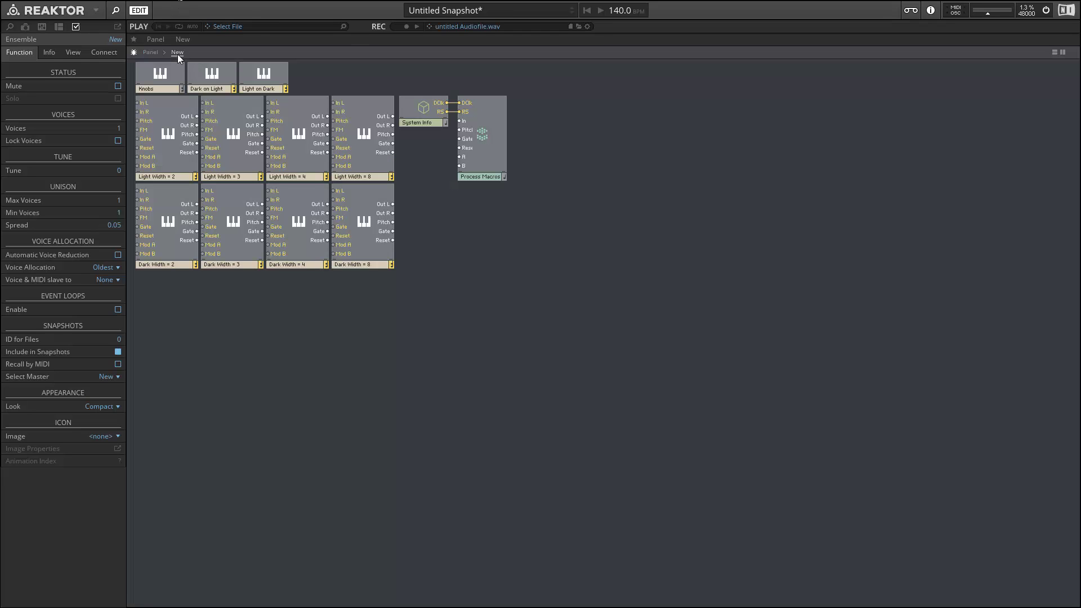
{"action": "left_click", "coordinate": [256, 177]}
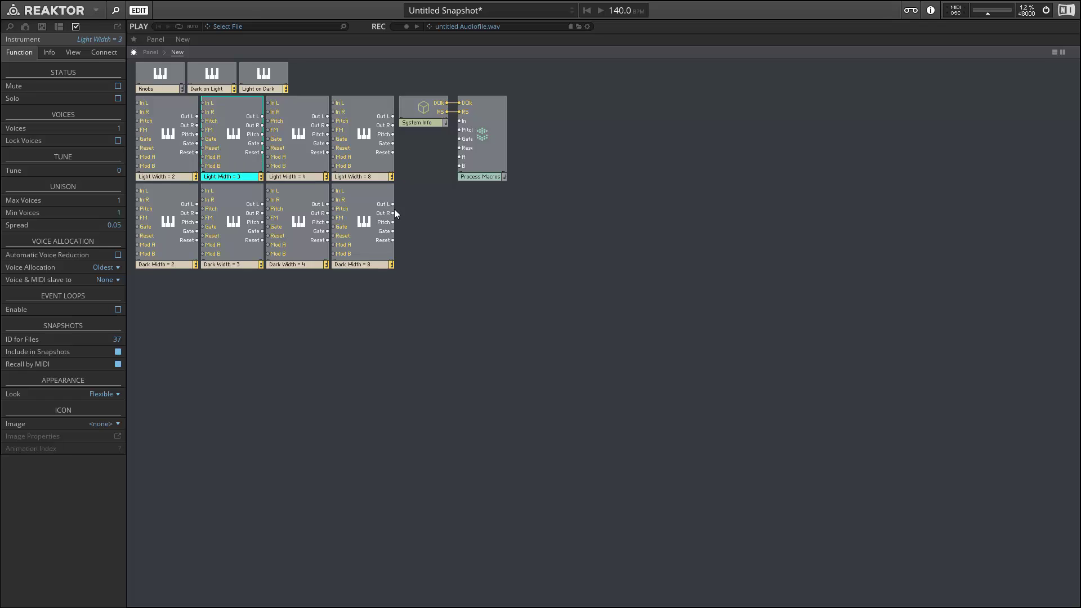
{"action": "key", "text": "ctrl+d"}
{"action": "left_click_drag", "start_coordinate": [506, 422], "coordinate": [679, 305]}
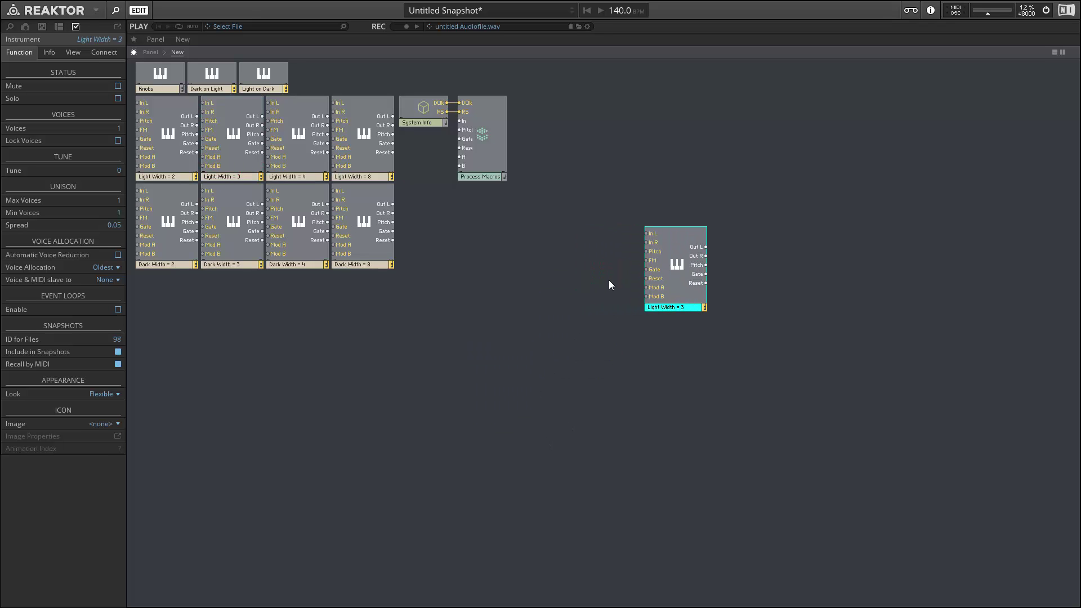
{"action": "double_click", "coordinate": [683, 276]}
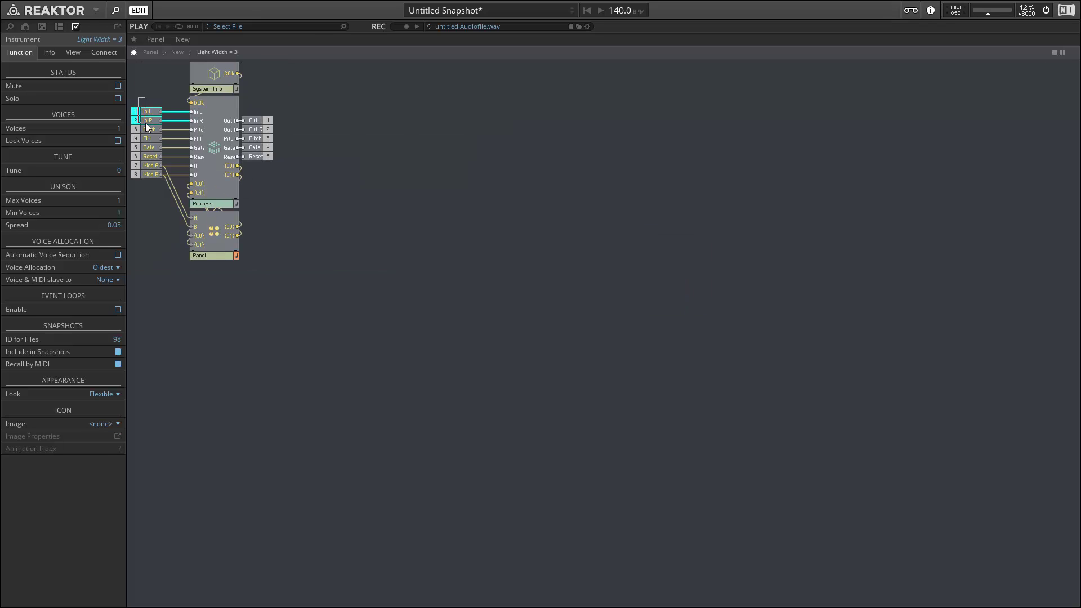
Delete the copy's In L, In R, FM and Gate inputs and its Out R, Pitch, Gate and Reset outputs
{"action": "key", "text": "Delete"}
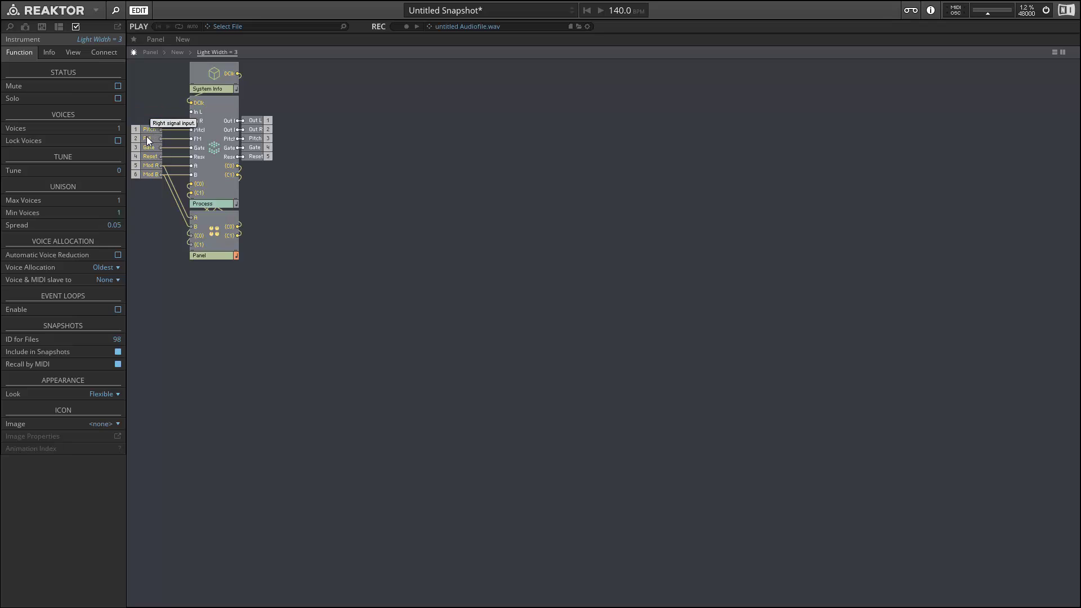
{"action": "left_click", "coordinate": [147, 139]}
{"action": "key", "text": "Delete"}
{"action": "left_click", "coordinate": [147, 147]}
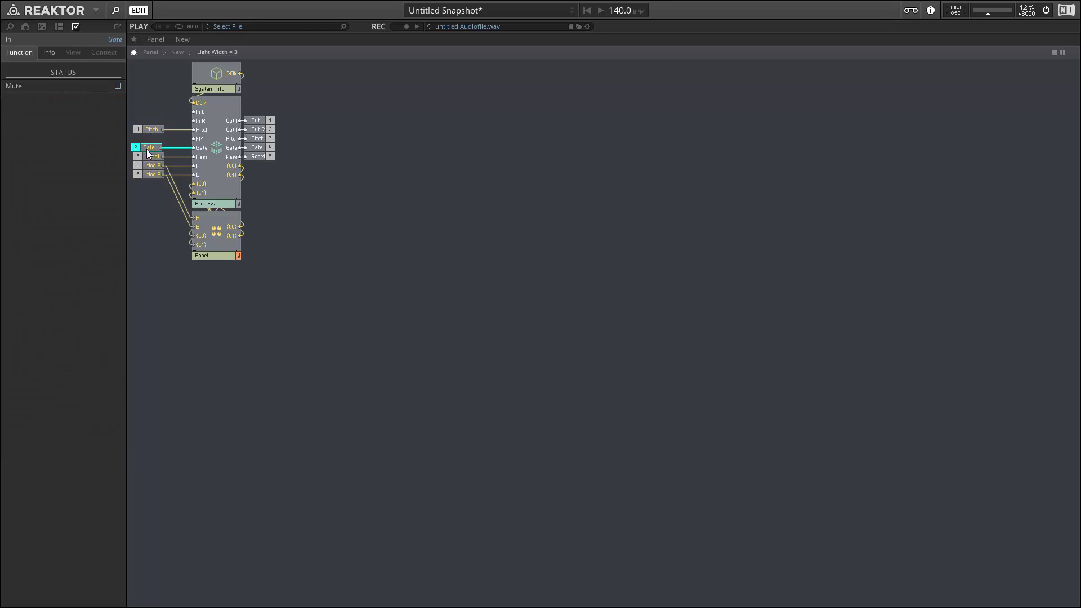
{"action": "key", "text": "Delete"}
{"action": "left_click", "coordinate": [150, 154]}
{"action": "left_click_drag", "start_coordinate": [276, 176], "coordinate": [268, 127]}
{"action": "key", "text": "Delete"}
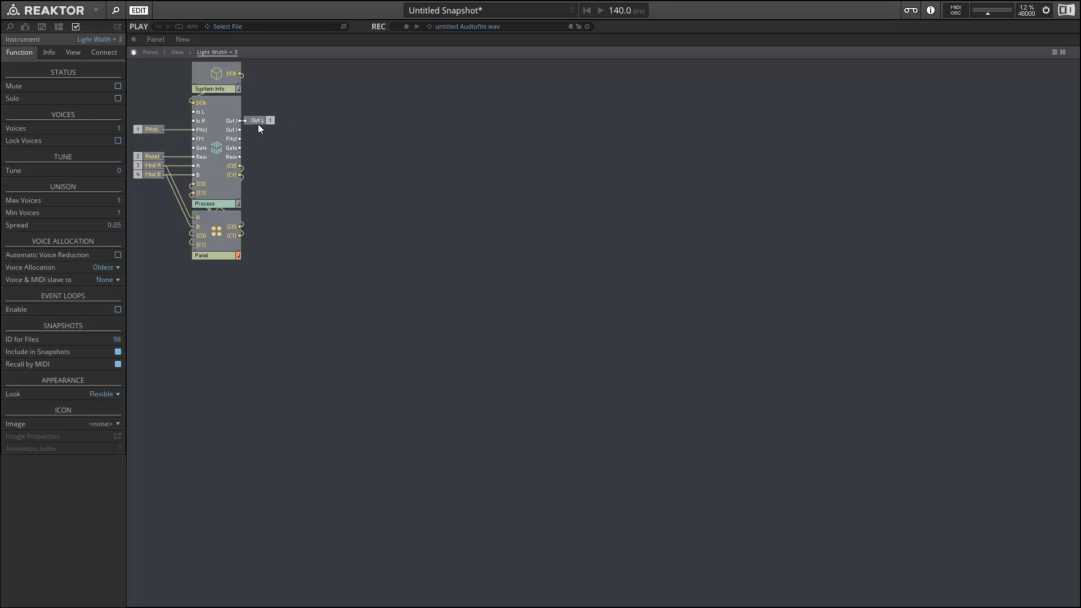
{"action": "double_click", "coordinate": [221, 132]}
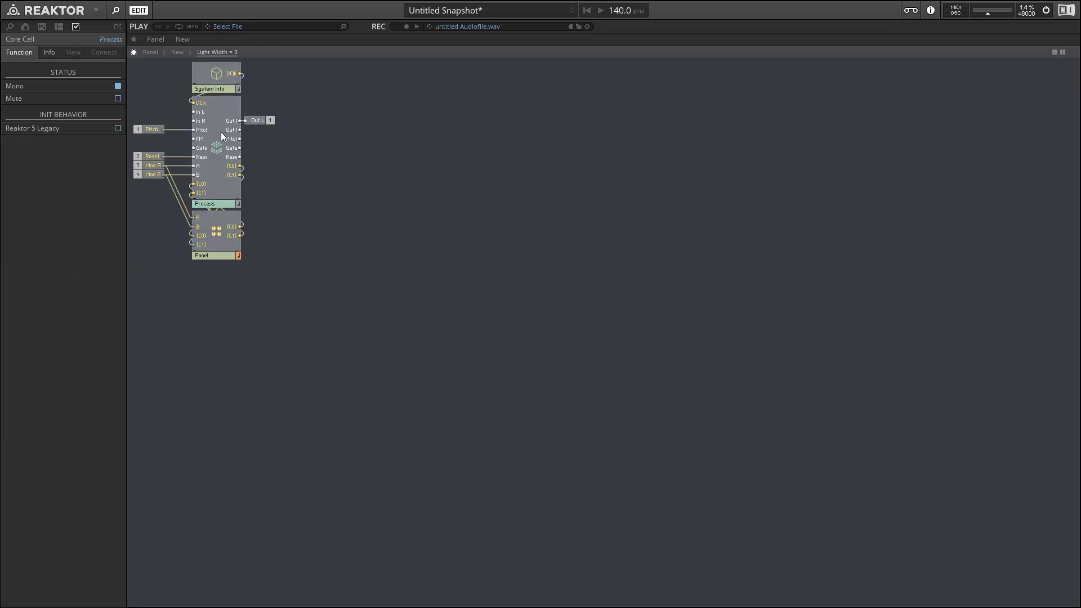
In the Process cell, delete the In L, In R, FM and Gate input ports
{"action": "left_click", "coordinate": [164, 115]}
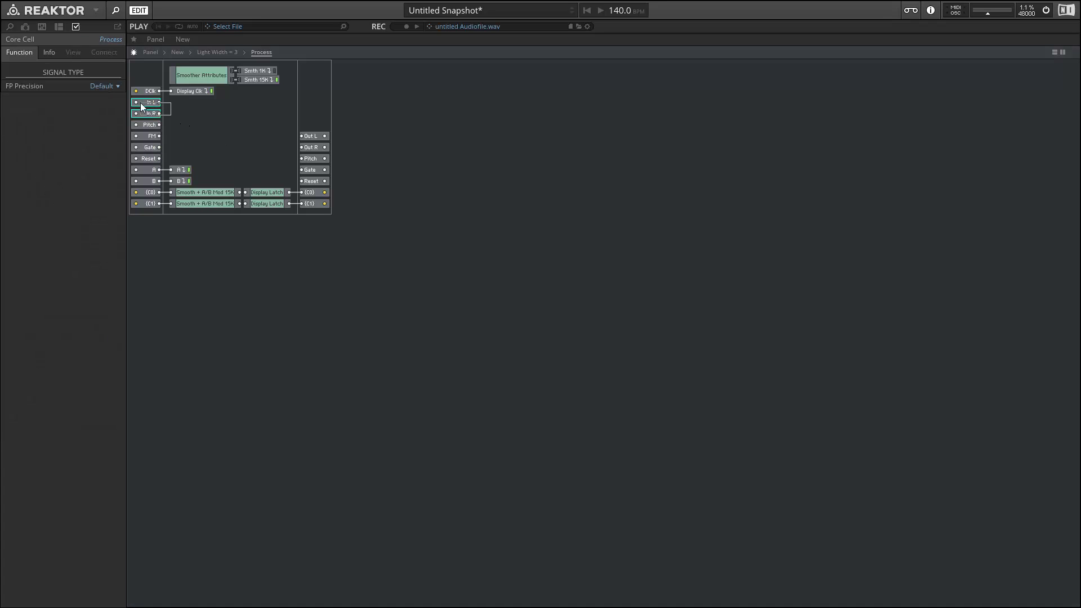
{"action": "key", "text": "Delete"}
{"action": "left_click", "coordinate": [151, 135]}
{"action": "key", "text": "Delete"}
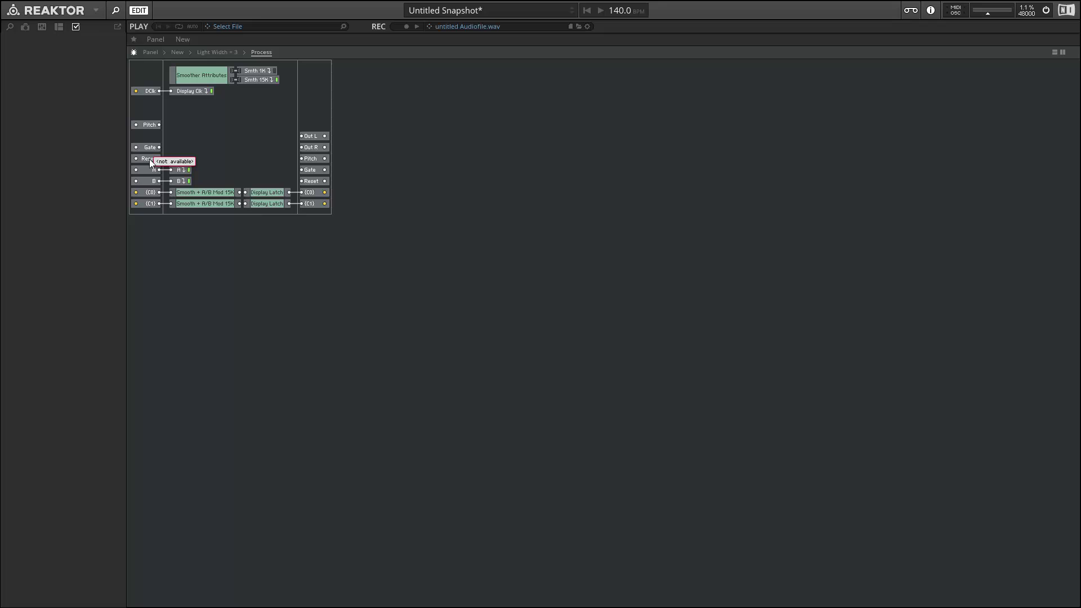
{"action": "left_click", "coordinate": [150, 160]}
{"action": "left_click", "coordinate": [147, 147]}
{"action": "key", "text": "Delete"}
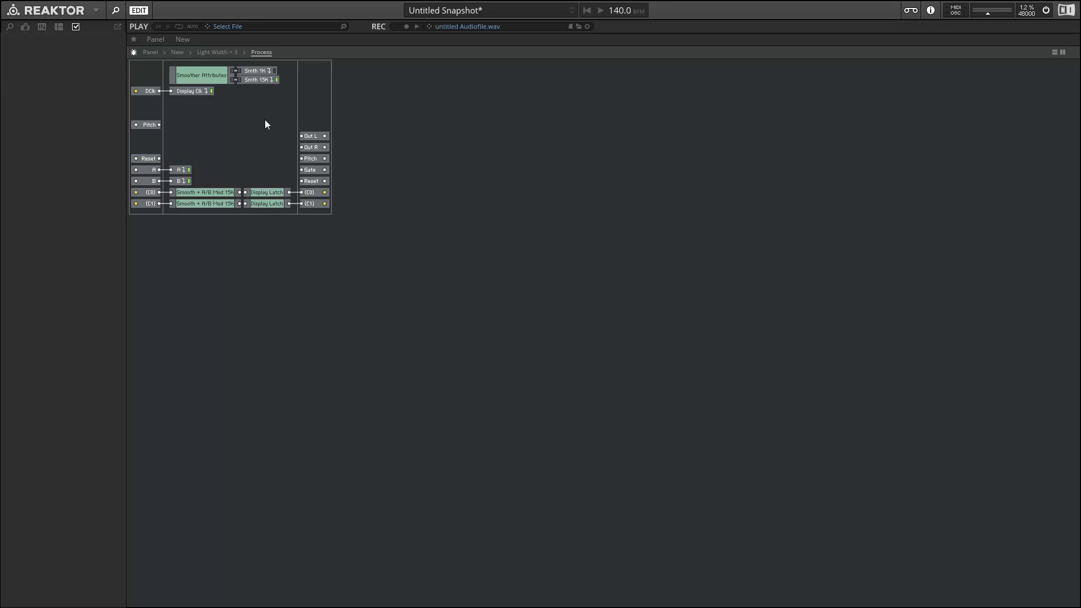
Delete the Out R, Pitch, Gate and Reset output ports and rename Out L to 'Out'
{"action": "left_click_drag", "start_coordinate": [279, 141], "coordinate": [282, 145]}
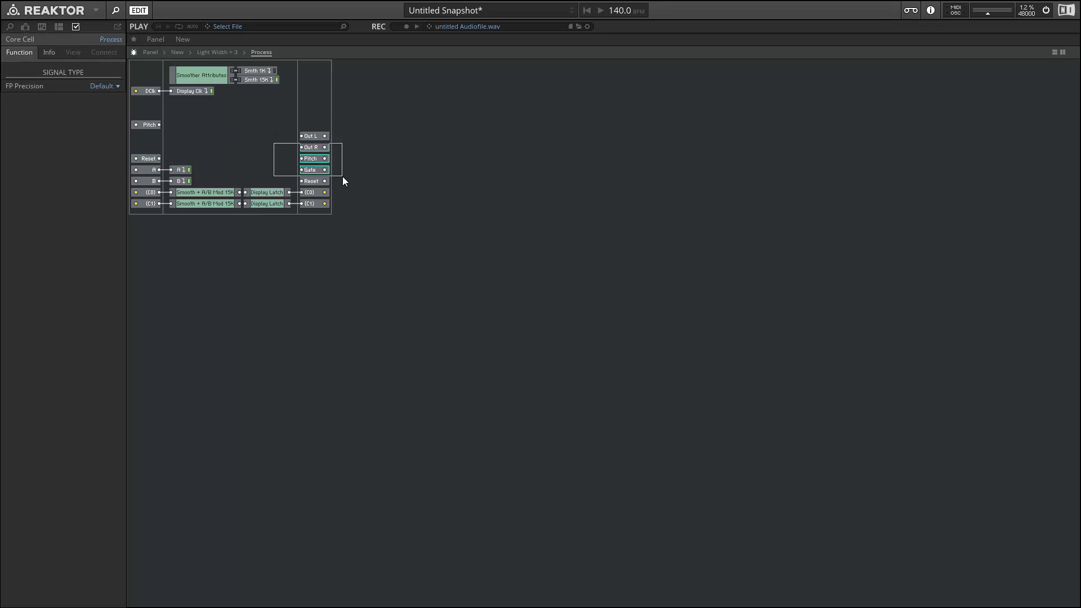
{"action": "left_click_drag", "start_coordinate": [342, 176], "coordinate": [346, 179]}
{"action": "key", "text": "Delete"}
{"action": "left_click", "coordinate": [317, 138]}
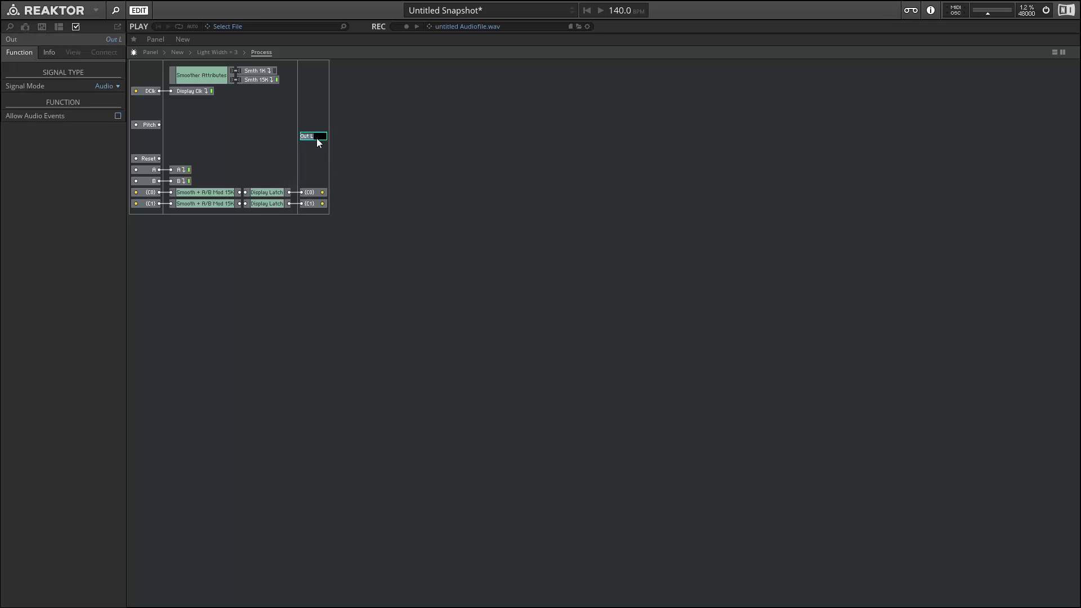
{"action": "type", "text": "Out"}
{"action": "left_click", "coordinate": [280, 155]}
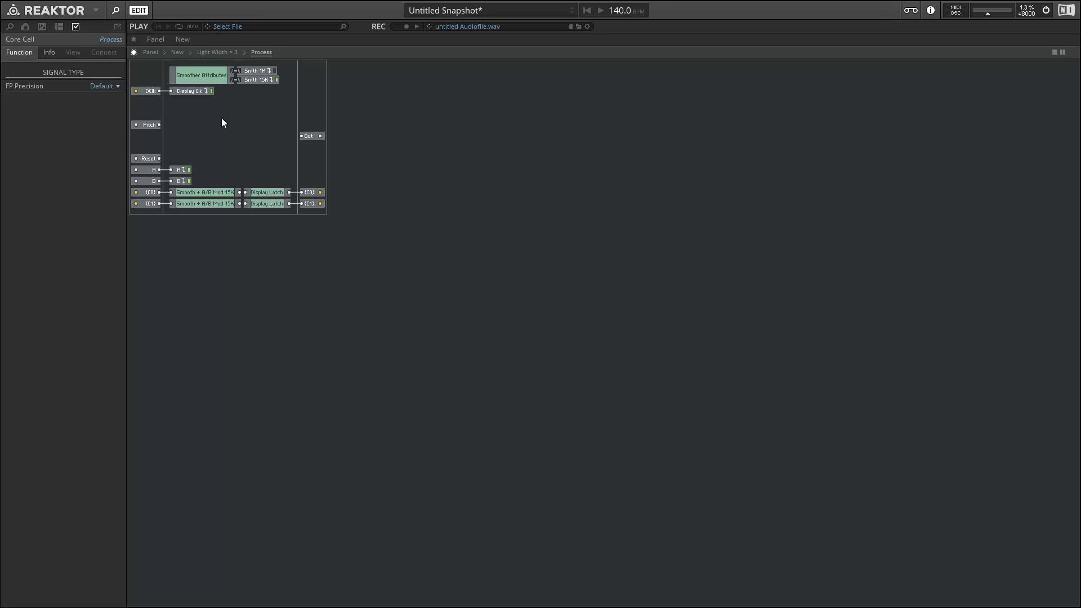
Tidy the layout, moving the Reset, Mod A and Mod B inputs up and the Panel macro under Process
{"action": "left_click_drag", "start_coordinate": [148, 159], "coordinate": [148, 135]}
{"action": "double_click", "coordinate": [232, 132]}
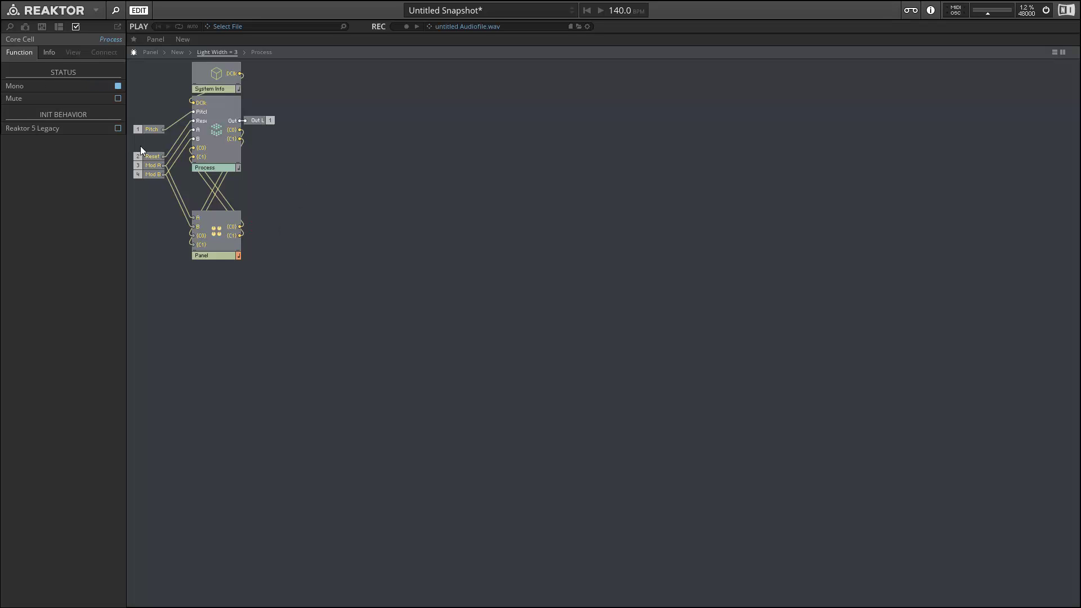
{"action": "mouse_move", "coordinate": [140, 147]}
{"action": "left_mouse_down"}
{"action": "mouse_move", "coordinate": [143, 177]}
{"action": "mouse_move", "coordinate": [160, 140]}
{"action": "left_mouse_up"}
{"action": "left_click", "coordinate": [145, 127], "text": "shift"}
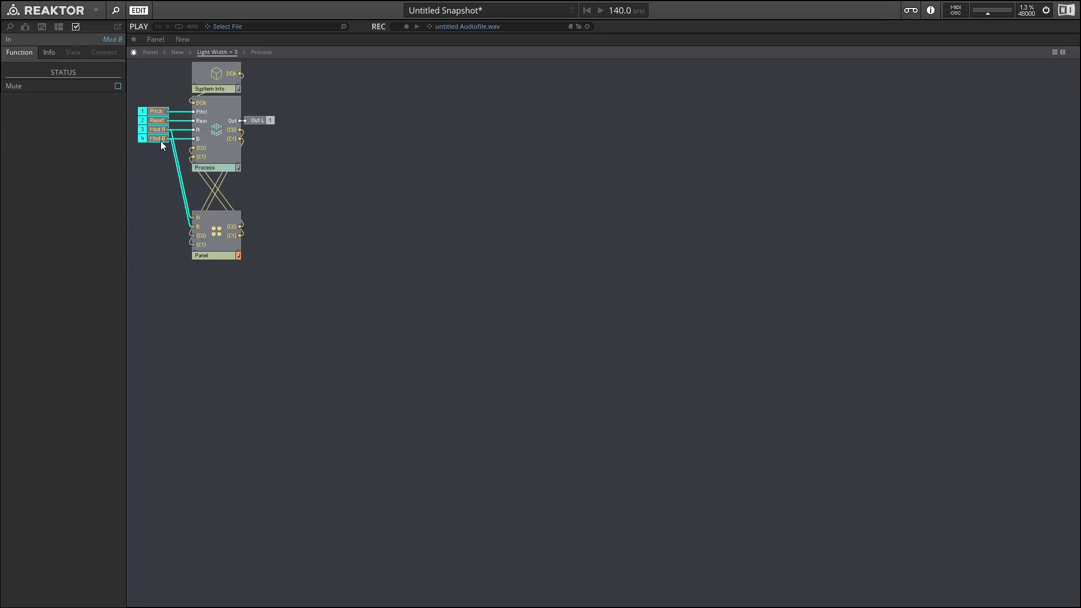
{"action": "left_click_drag", "start_coordinate": [217, 235], "coordinate": [221, 198]}
{"action": "double_click", "coordinate": [286, 167]}
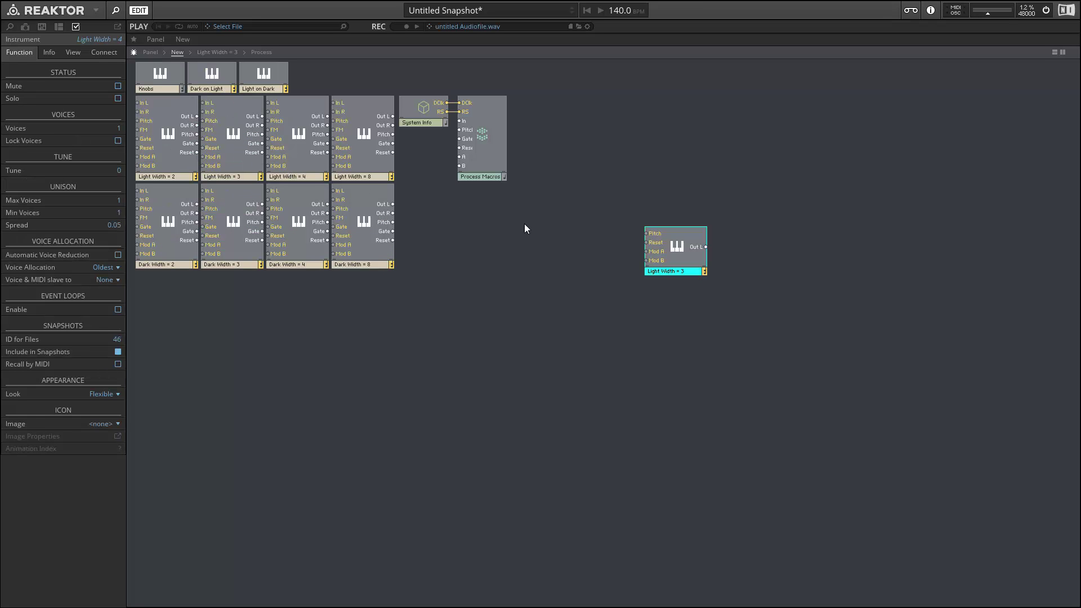
Copy the OSC Tuning macro from Process Macros and paste it into the copy's Process cell
{"action": "double_click", "coordinate": [492, 166]}
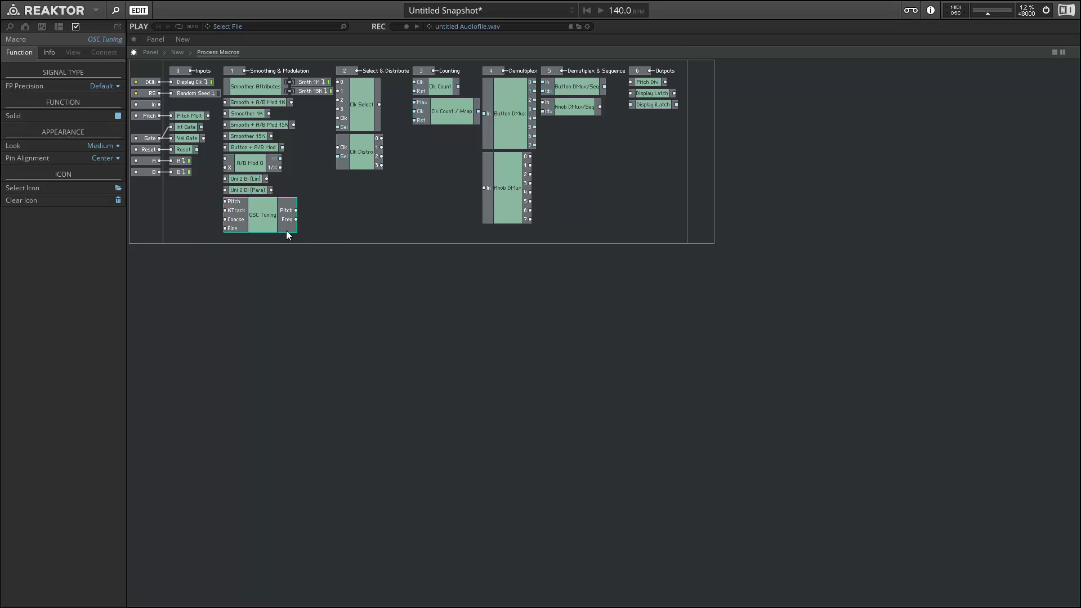
{"action": "mouse_move", "coordinate": [270, 223]}
{"action": "left_mouse_down"}
{"action": "mouse_move", "coordinate": [269, 238]}
{"action": "mouse_move", "coordinate": [269, 223]}
{"action": "left_mouse_up"}
{"action": "double_click", "coordinate": [364, 227]}
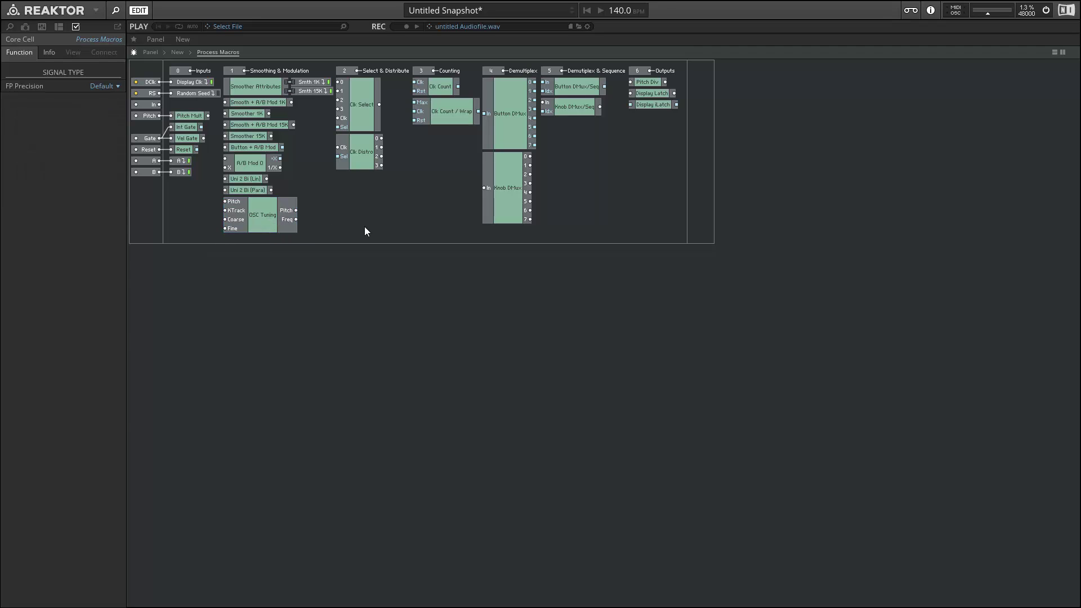
{"action": "double_click", "coordinate": [686, 251]}
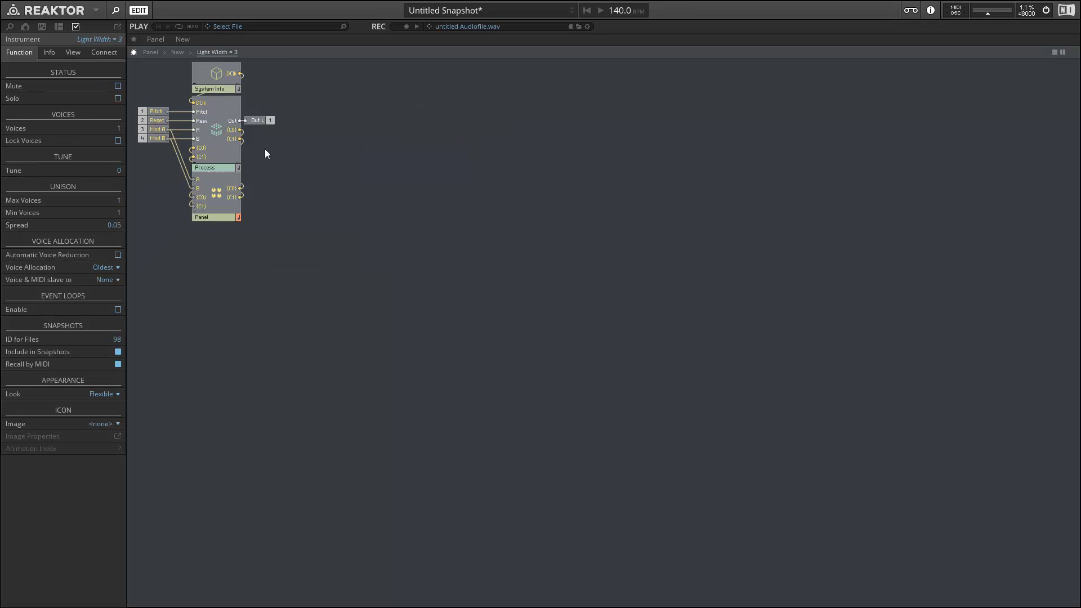
{"action": "double_click", "coordinate": [220, 142]}
{"action": "key", "text": "ctrl+v"}
Place OSC Tuning beside the Pitch input and wire Pitch into its Pitch input
{"action": "left_click_drag", "start_coordinate": [293, 178], "coordinate": [235, 131]}
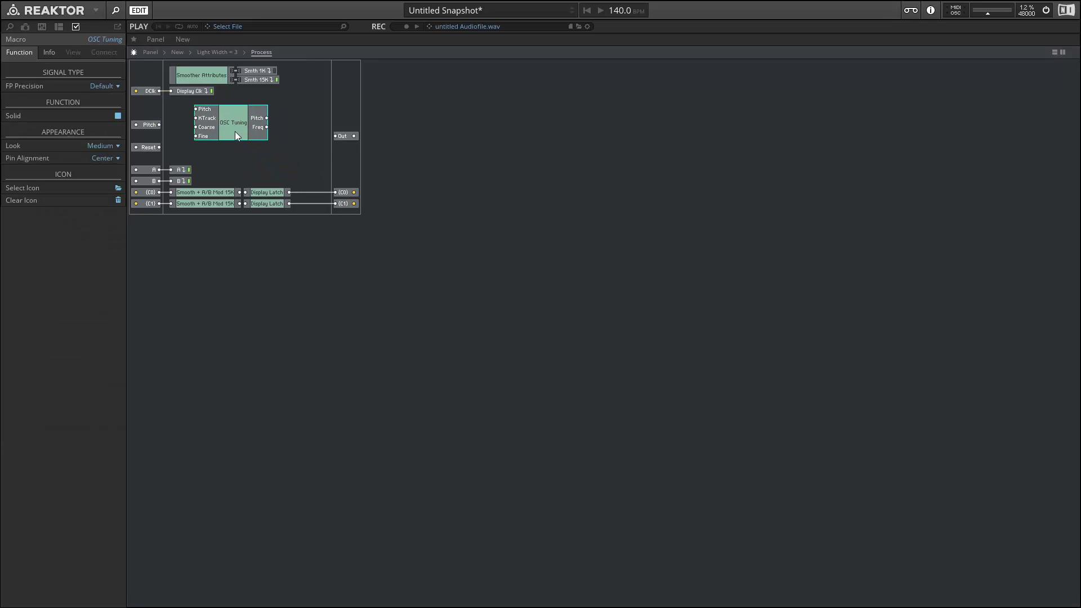
{"action": "left_click", "coordinate": [148, 123]}
{"action": "left_click_drag", "start_coordinate": [146, 113], "coordinate": [196, 109]}
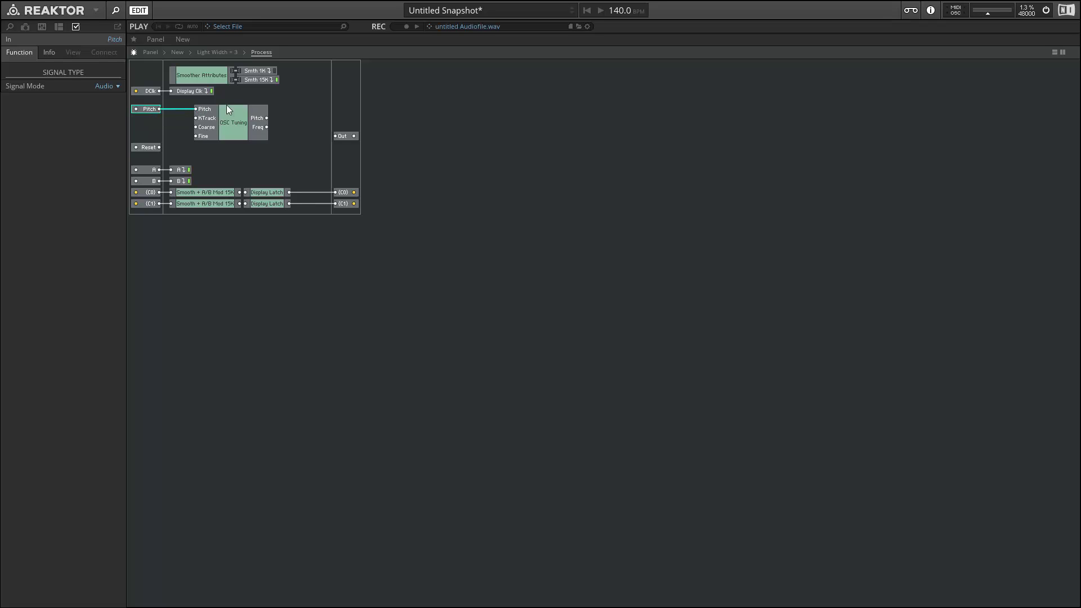
{"action": "left_click_drag", "start_coordinate": [267, 158], "coordinate": [388, 206]}
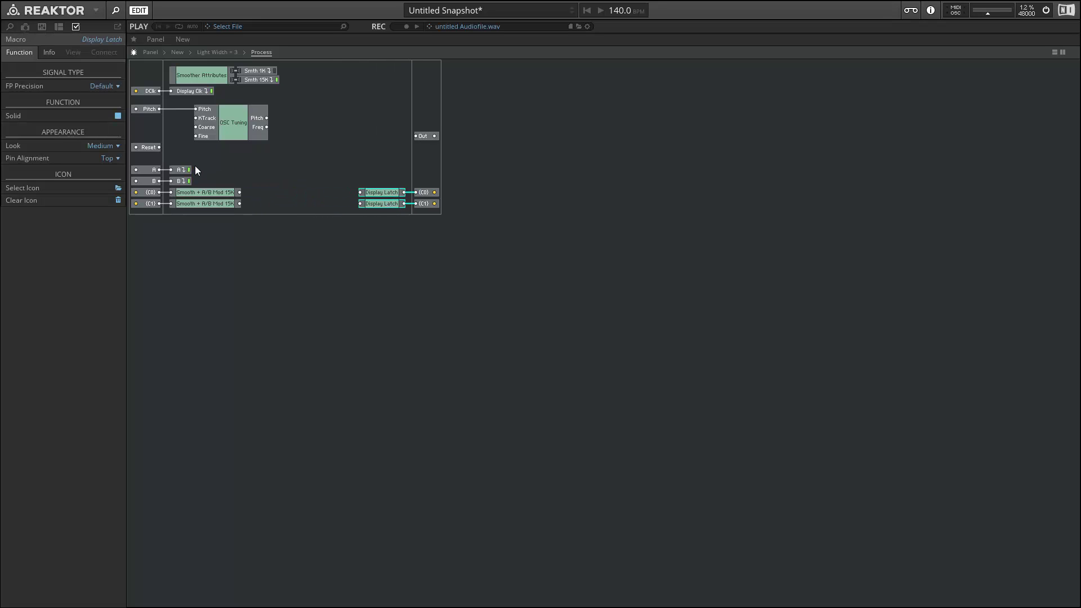
{"action": "double_click", "coordinate": [251, 162]}
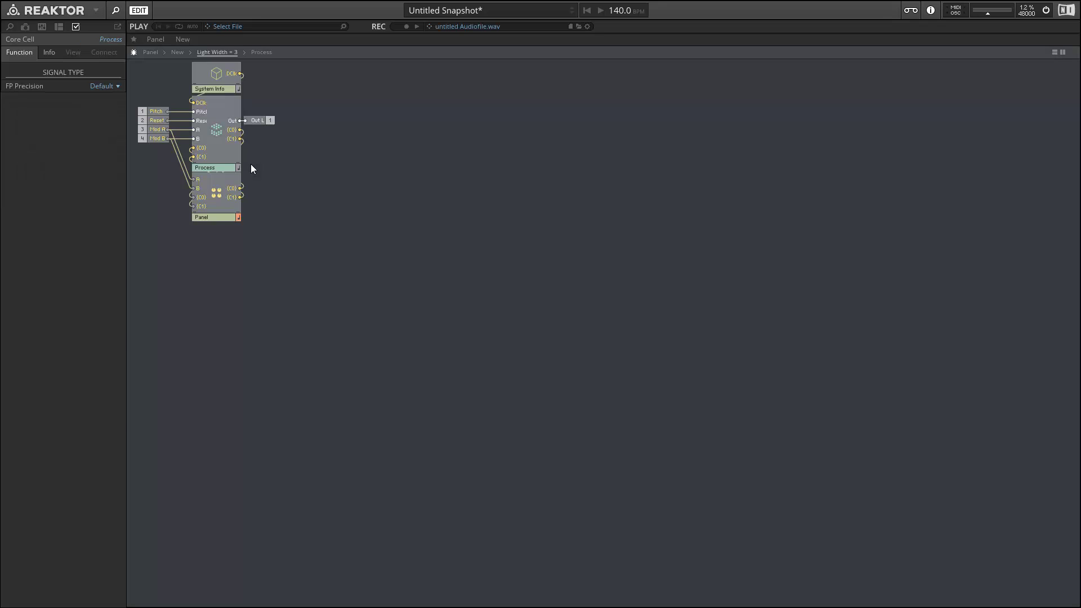
Copy the OSC Tuning panel macro from the Dark on Light macro into the copy's Panel macro
{"action": "double_click", "coordinate": [278, 197]}
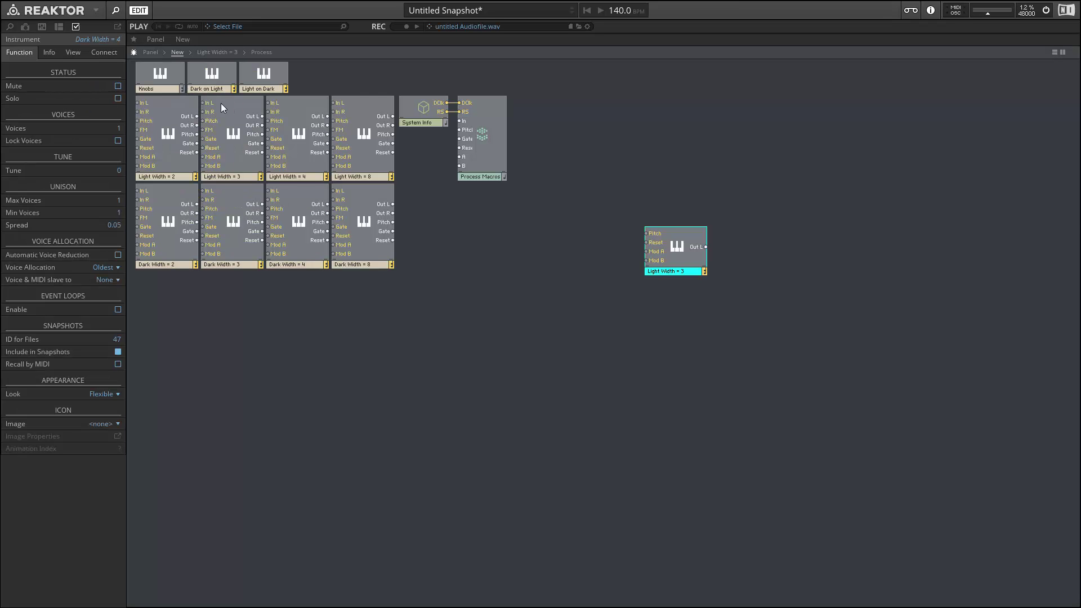
{"action": "double_click", "coordinate": [213, 77]}
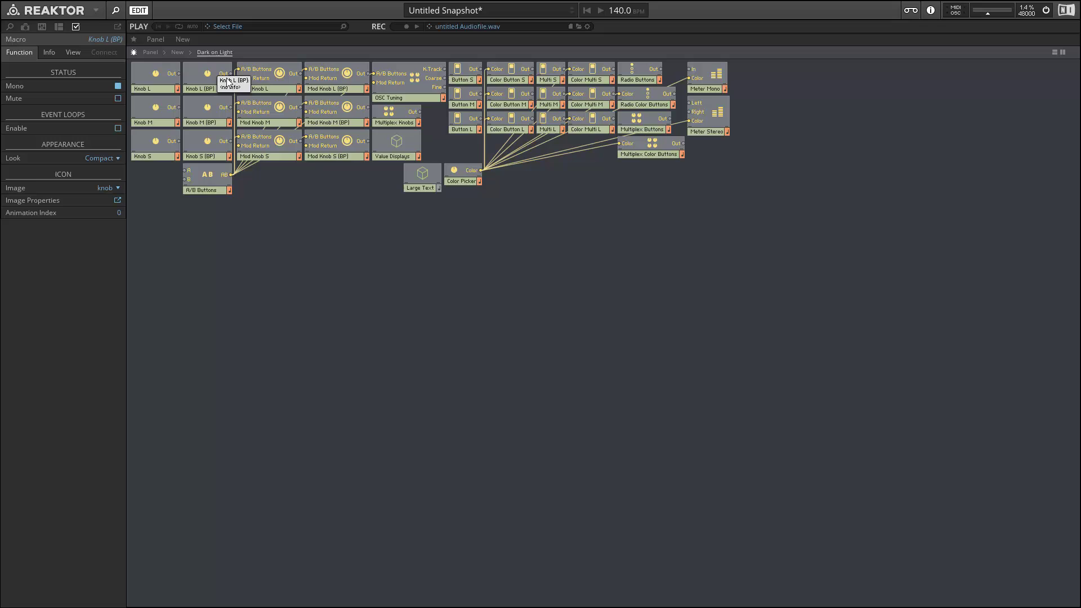
{"action": "left_click", "coordinate": [401, 89]}
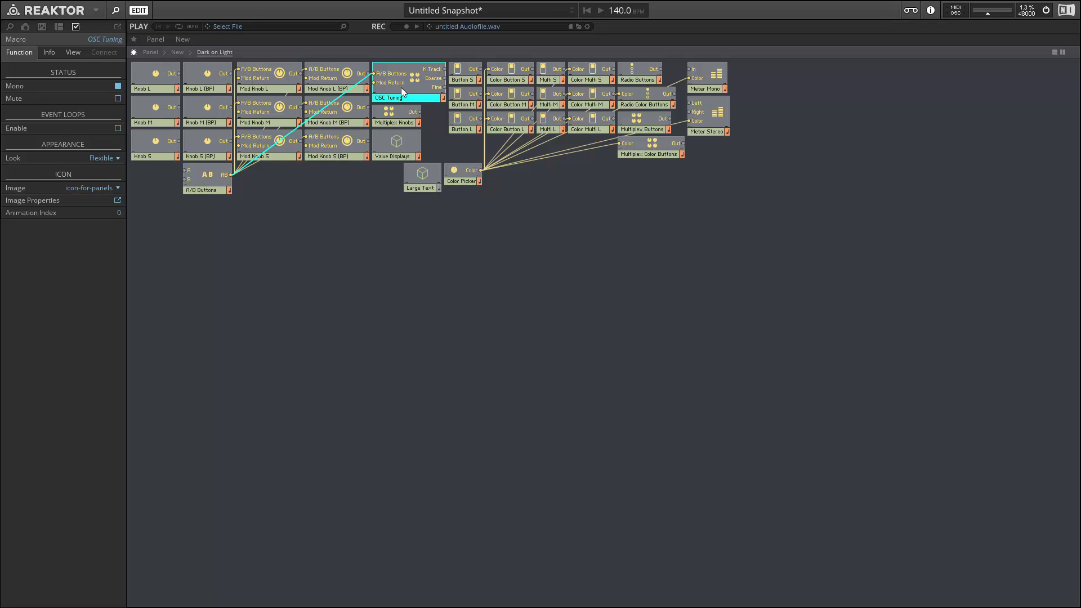
{"action": "mouse_move", "coordinate": [402, 89]}
{"action": "left_mouse_down"}
{"action": "mouse_move", "coordinate": [285, 169]}
{"action": "mouse_move", "coordinate": [290, 196]}
{"action": "mouse_move", "coordinate": [263, 191]}
{"action": "mouse_move", "coordinate": [388, 125]}
{"action": "mouse_move", "coordinate": [404, 89]}
{"action": "left_mouse_up"}
{"action": "double_click", "coordinate": [383, 211]}
{"action": "double_click", "coordinate": [683, 256]}
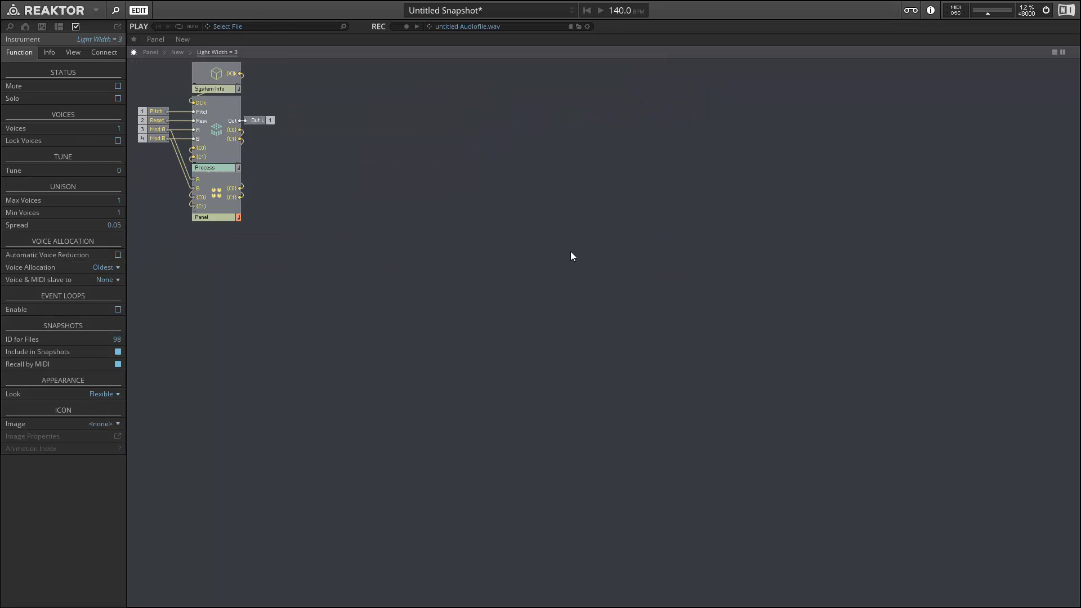
{"action": "double_click", "coordinate": [217, 196]}
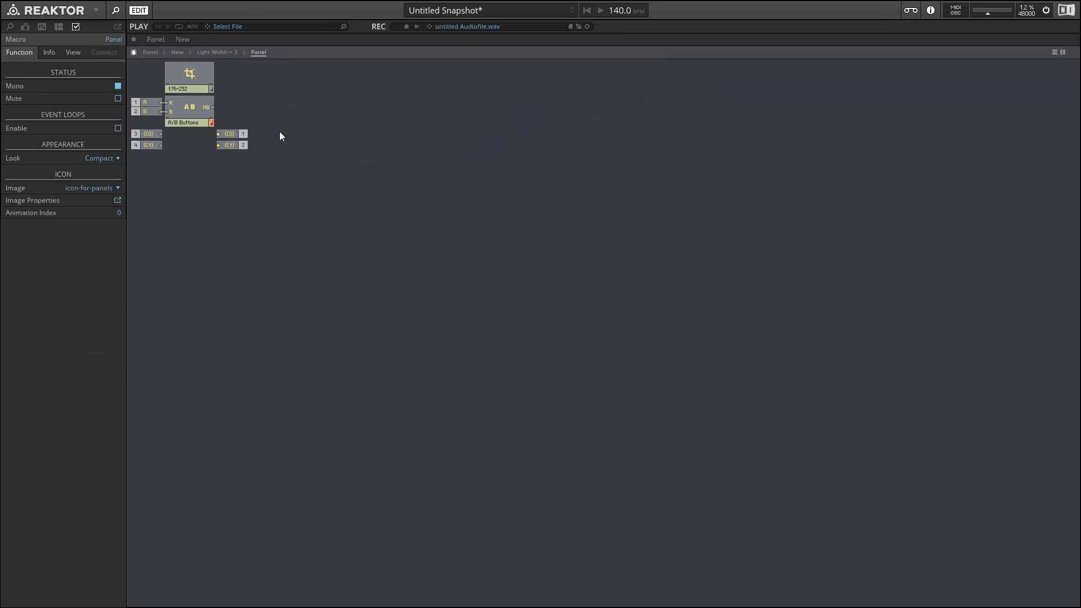
{"action": "key", "text": "ctrl+v"}
Position the pasted OSC Tuning and wire the A/B Buttons output into its A/B Buttons input
{"action": "left_click_drag", "start_coordinate": [319, 173], "coordinate": [327, 138]}
{"action": "left_click_drag", "start_coordinate": [232, 122], "coordinate": [417, 139]}
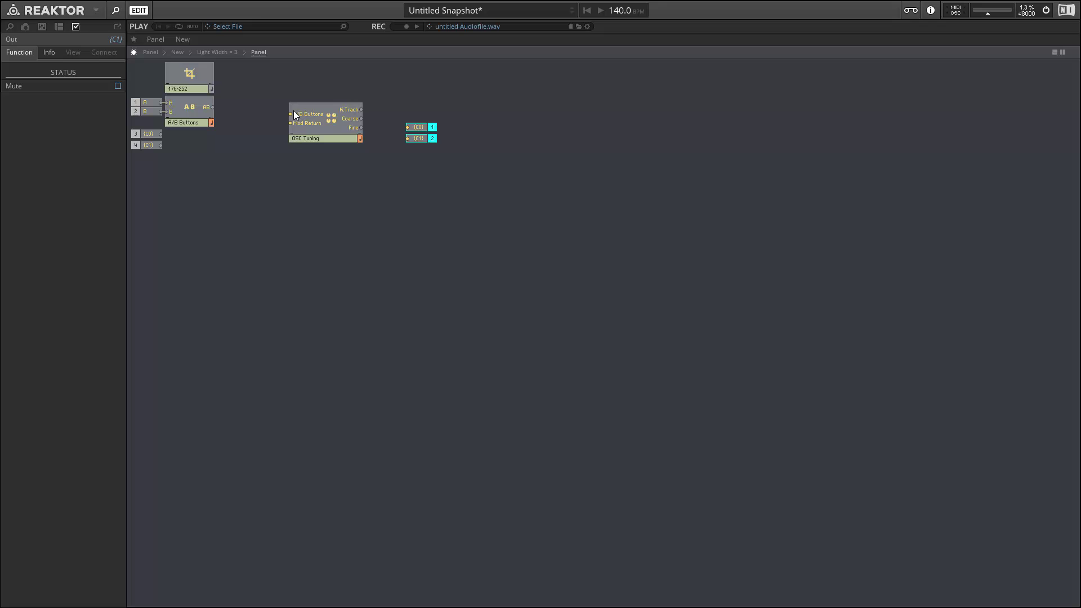
{"action": "left_click_drag", "start_coordinate": [210, 108], "coordinate": [299, 124]}
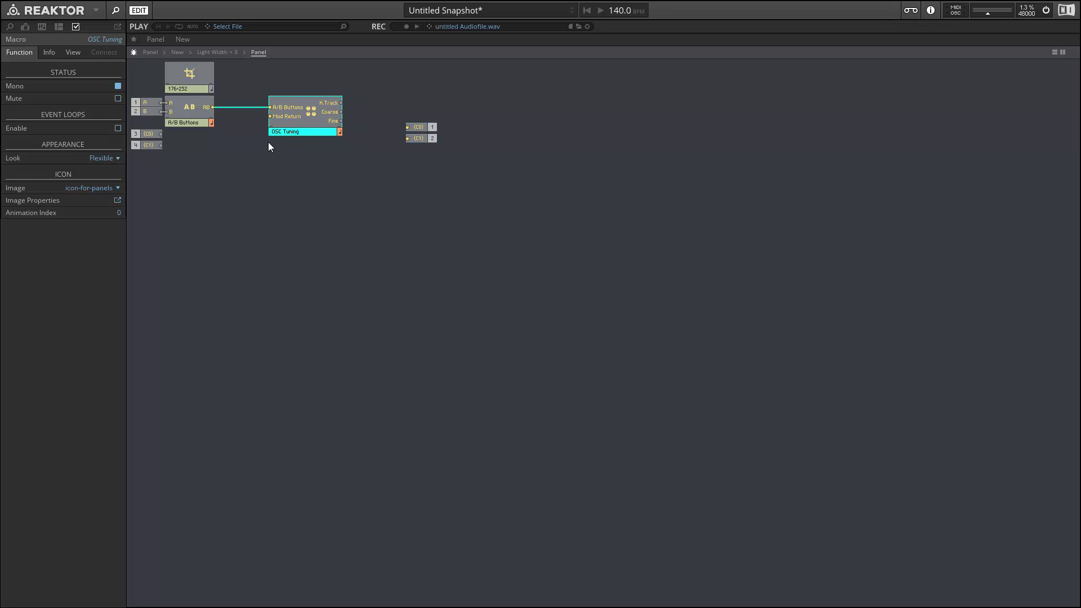
Inside OSC Tuning, inspect the Key Tracking button and the Coarse A and Fine A knobs
{"action": "double_click", "coordinate": [309, 113]}
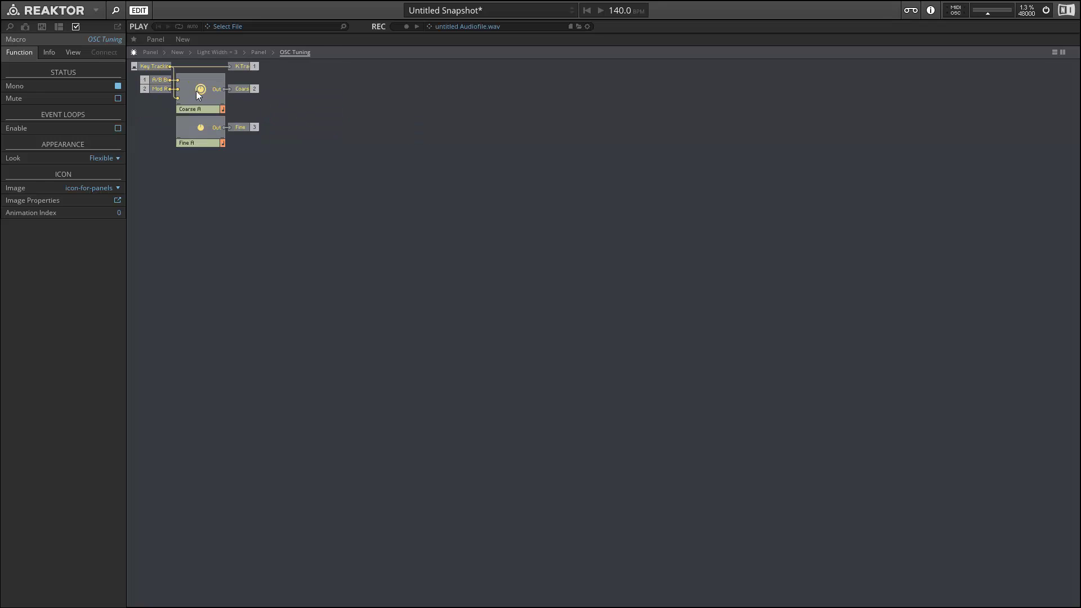
{"action": "left_click", "coordinate": [145, 68]}
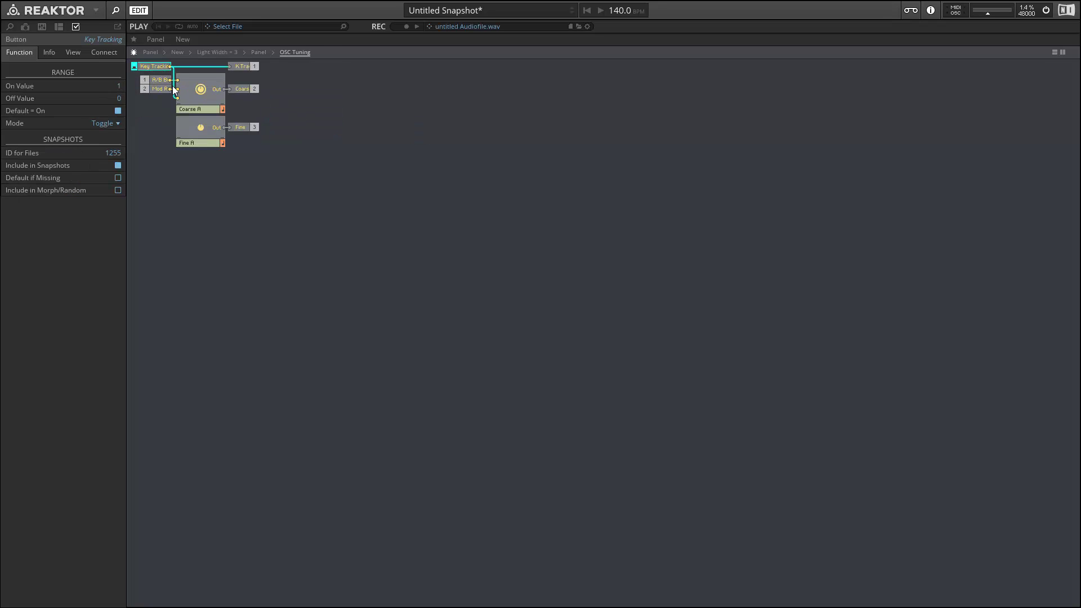
{"action": "left_click", "coordinate": [206, 98]}
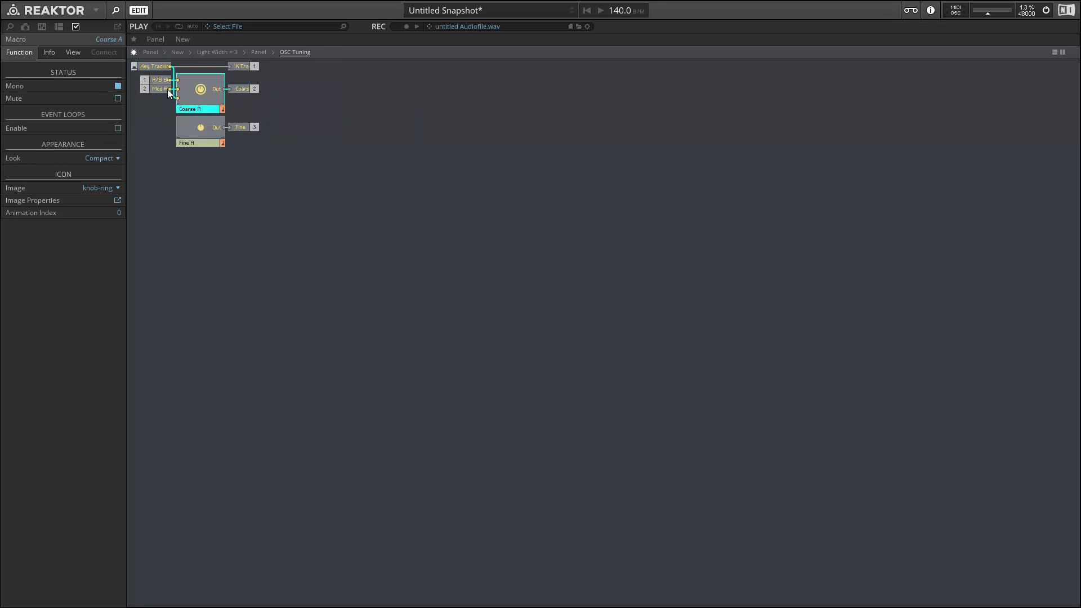
{"action": "left_click", "coordinate": [206, 135]}
On the ensemble panel, scroll to the Light Width = 3 copy and inspect its controls, including Mod B
{"action": "left_click", "coordinate": [150, 53]}
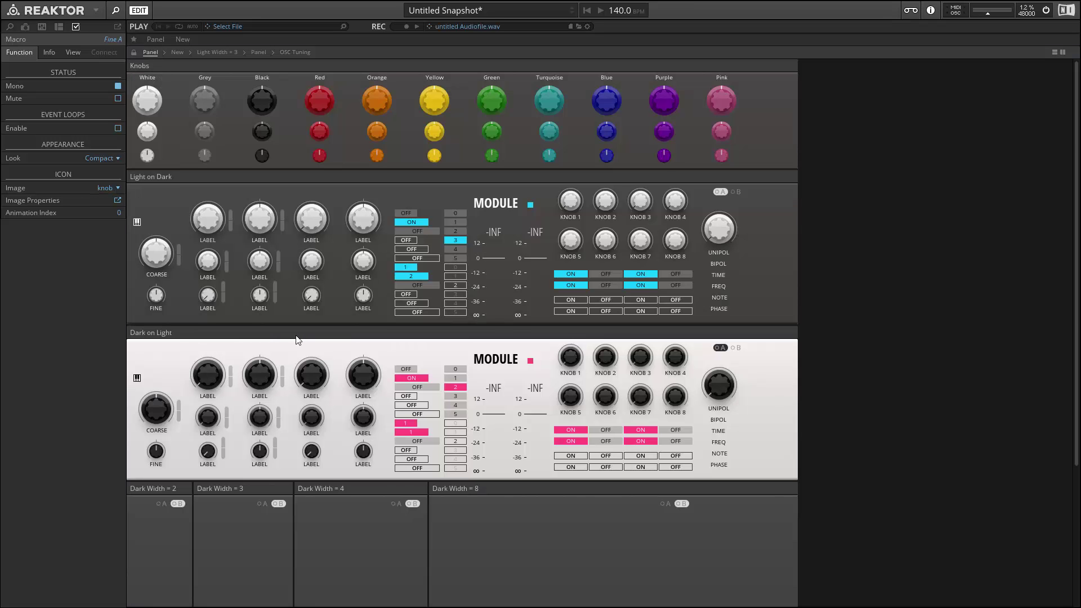
{"action": "scroll", "coordinate": [305, 370], "scroll_direction": "down", "scroll_amount": 5}
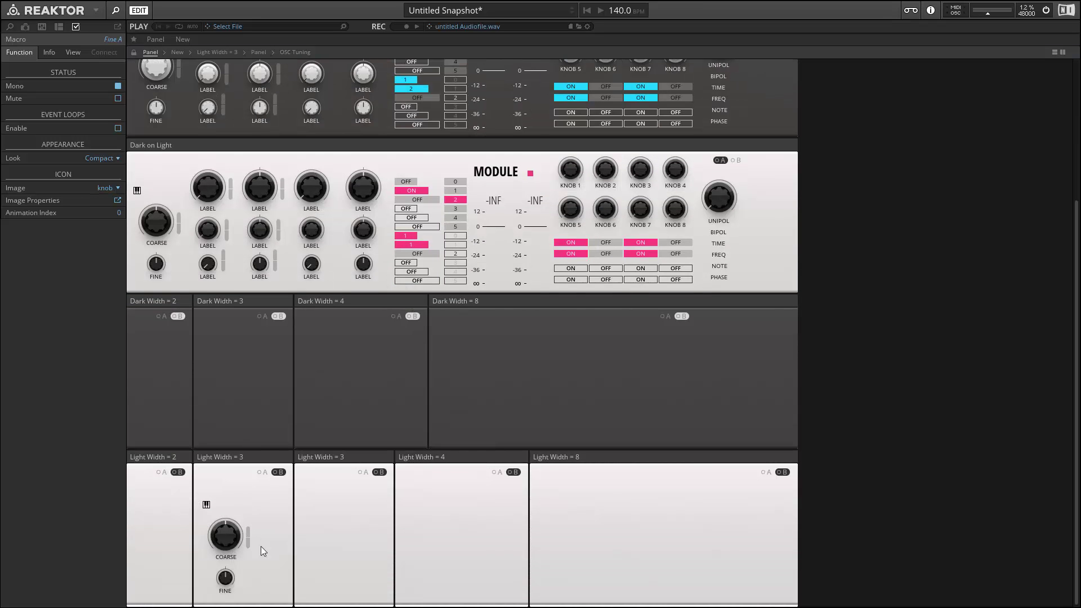
{"action": "mouse_move", "coordinate": [232, 543]}
{"action": "left_click", "coordinate": [282, 471]}
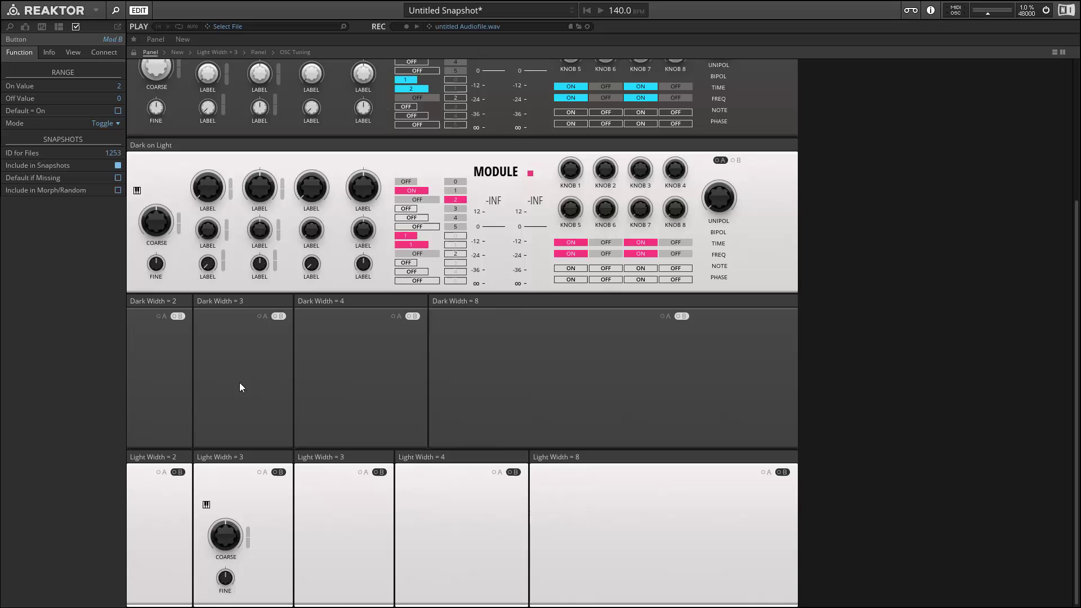
In the Panel macro, wire {C0} into OSC Tuning's Mod Return and its Fine output to {C1}
{"action": "left_click", "coordinate": [293, 54]}
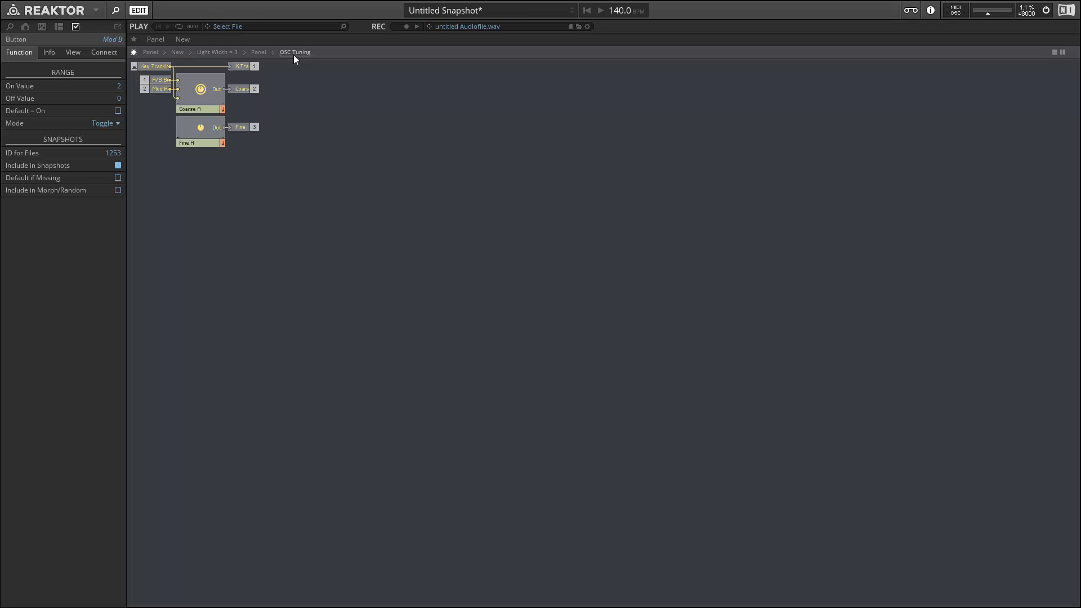
{"action": "double_click", "coordinate": [308, 178]}
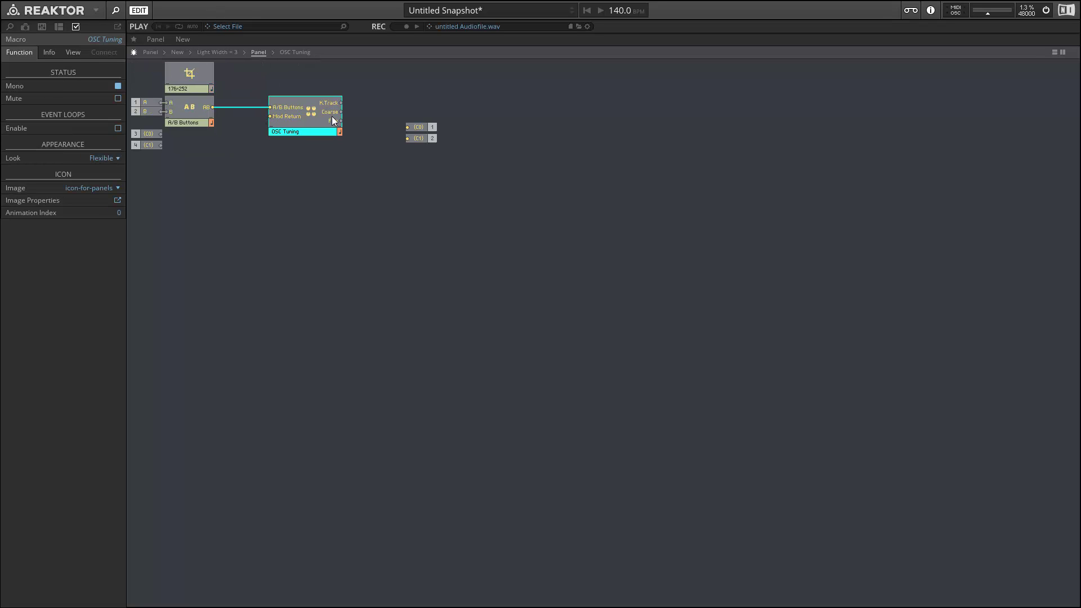
{"action": "left_click_drag", "start_coordinate": [148, 140], "coordinate": [250, 117]}
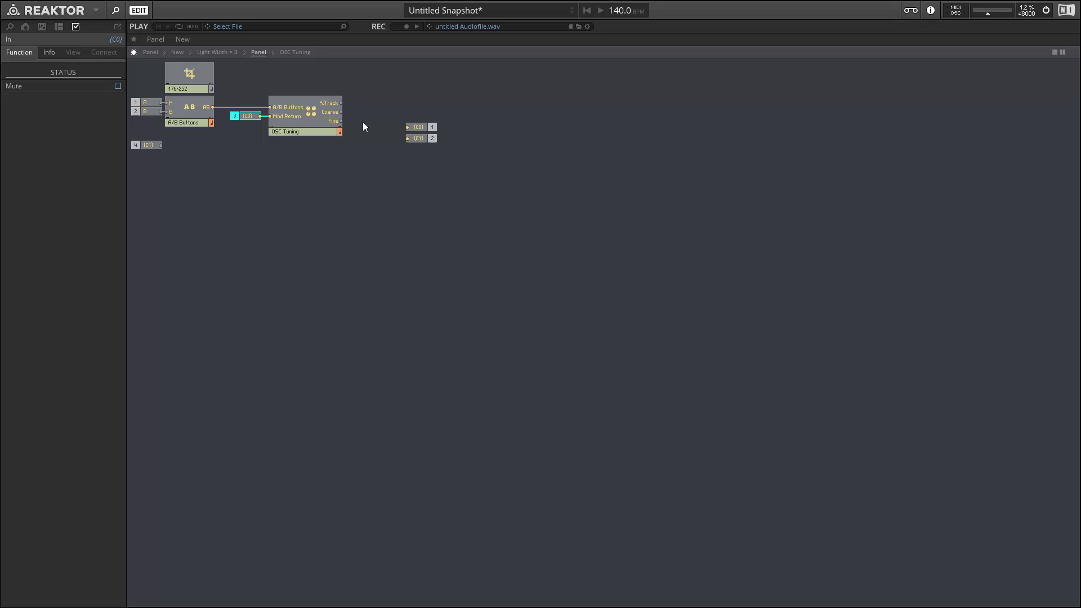
{"action": "left_click", "coordinate": [389, 125]}
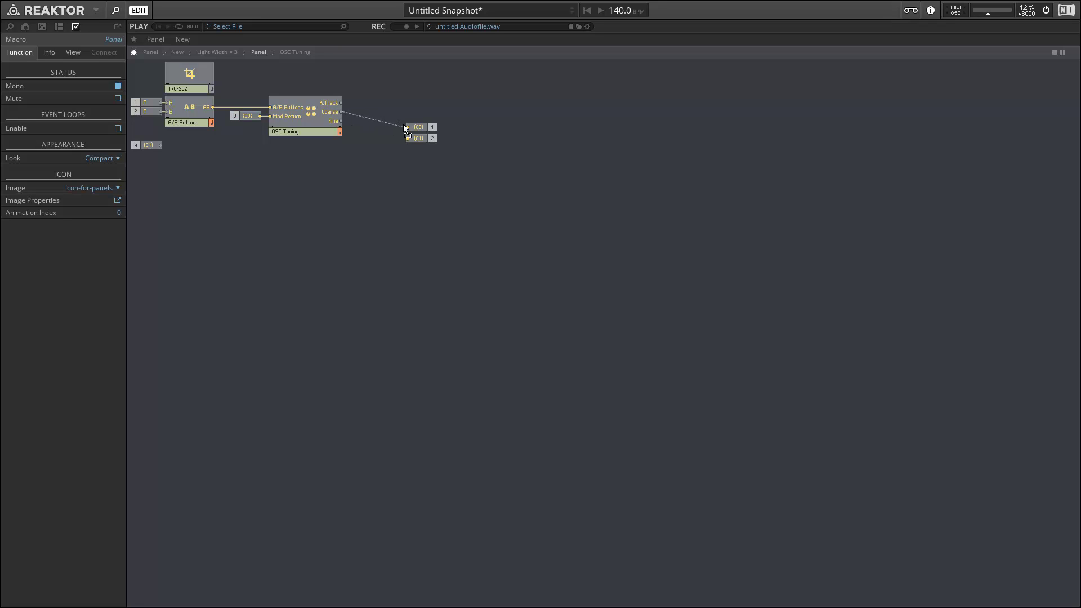
{"action": "left_click_drag", "start_coordinate": [341, 121], "coordinate": [369, 121]}
{"action": "left_click", "coordinate": [406, 121]}
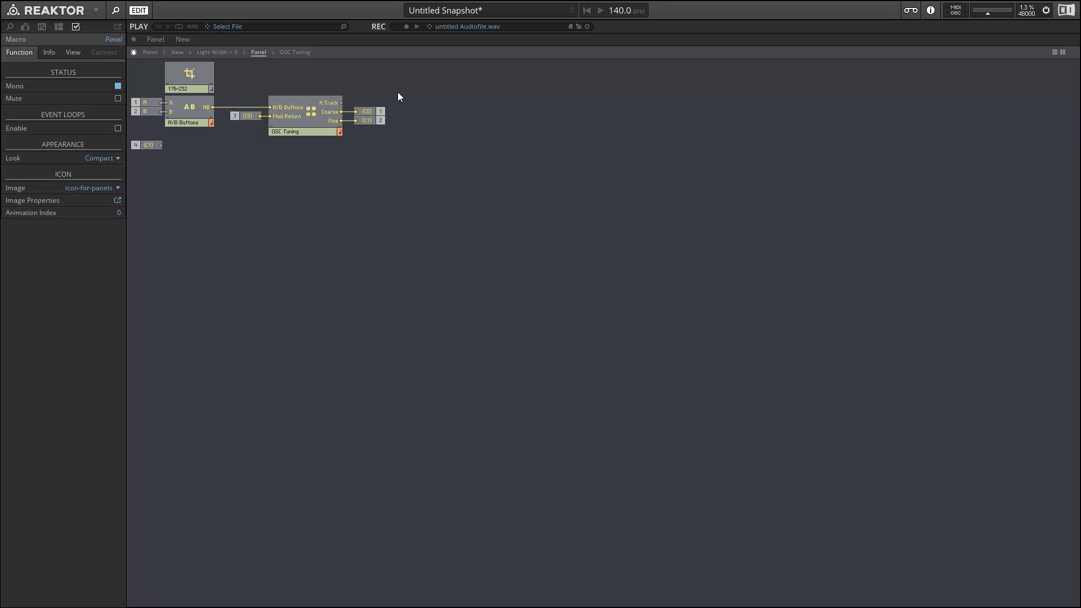
Add a new Out Port named P0 fed by OSC Tuning's K.Track output
{"action": "right_click", "coordinate": [415, 94]}
{"action": "mouse_move", "coordinate": [478, 99]}
{"action": "mouse_move", "coordinate": [563, 309]}
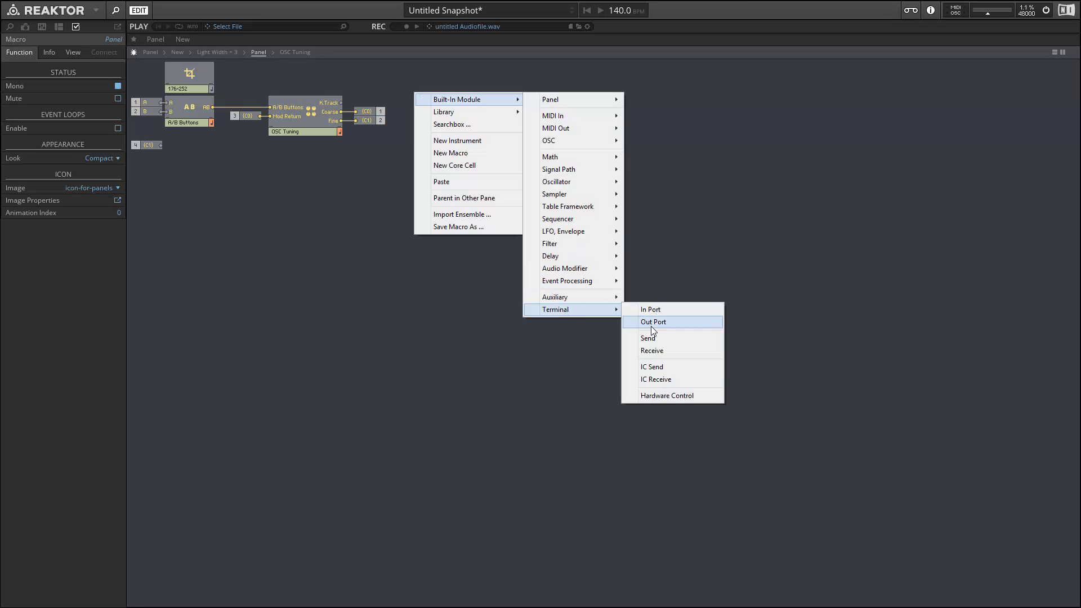
{"action": "left_click", "coordinate": [651, 326]}
{"action": "left_click_drag", "start_coordinate": [341, 102], "coordinate": [376, 107]}
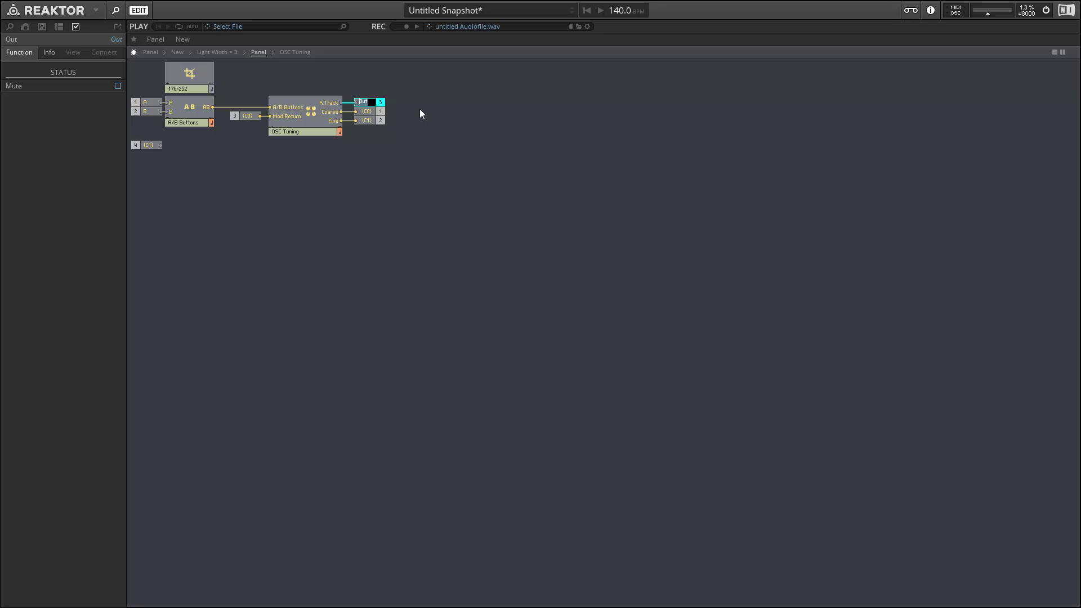
{"action": "type", "text": "P0"}
{"action": "key", "text": "Return"}
{"action": "double_click", "coordinate": [349, 154]}
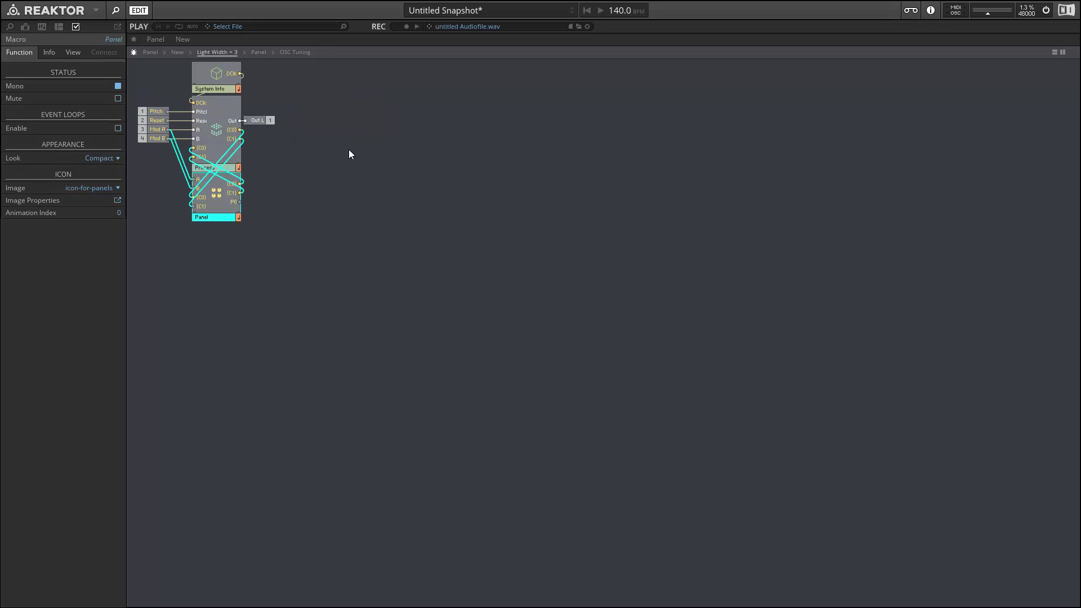
{"action": "left_click", "coordinate": [214, 143]}
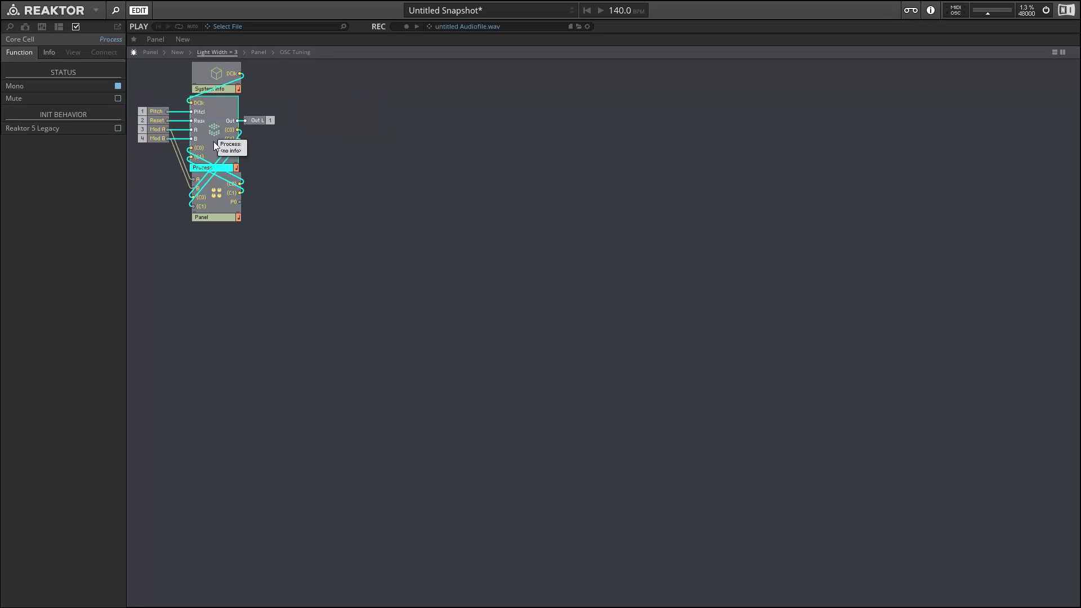
{"action": "left_click_drag", "start_coordinate": [211, 139], "coordinate": [214, 139]}
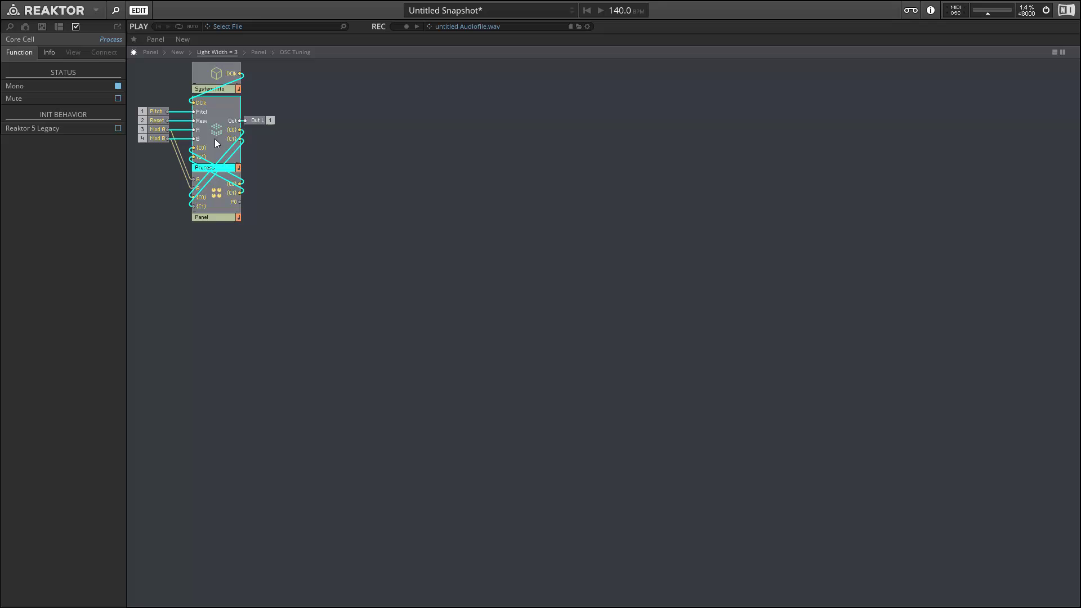
In the Process cell, send the smoothed {C0} output over a new 'Coarse' QuickBus into OSC Tuning's Coarse input
{"action": "double_click", "coordinate": [215, 138]}
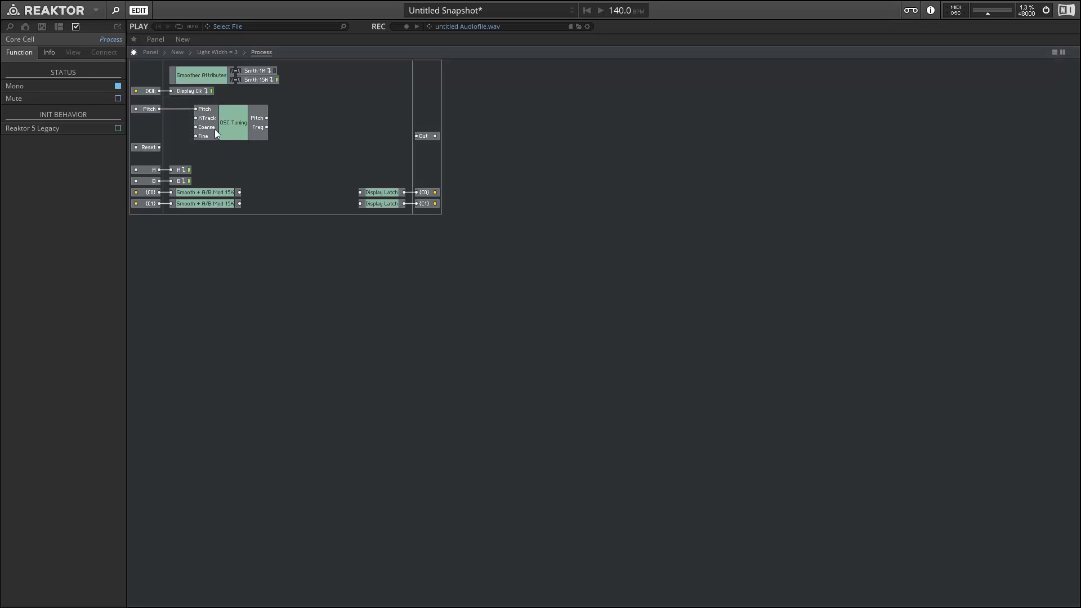
{"action": "left_click_drag", "start_coordinate": [240, 132], "coordinate": [306, 130]}
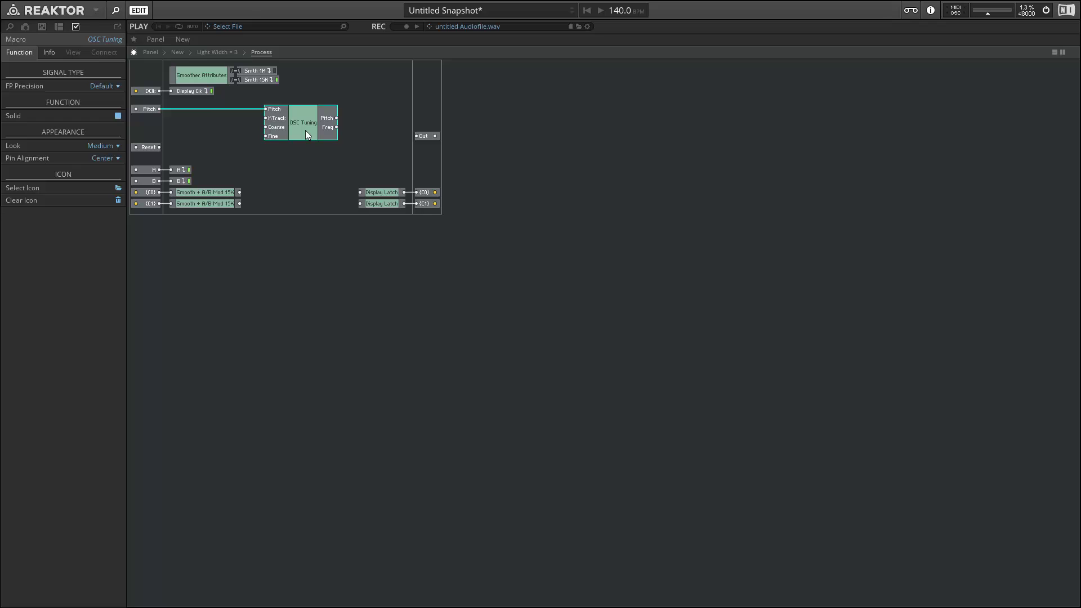
{"action": "right_click", "coordinate": [240, 193]}
{"action": "left_click", "coordinate": [242, 198]}
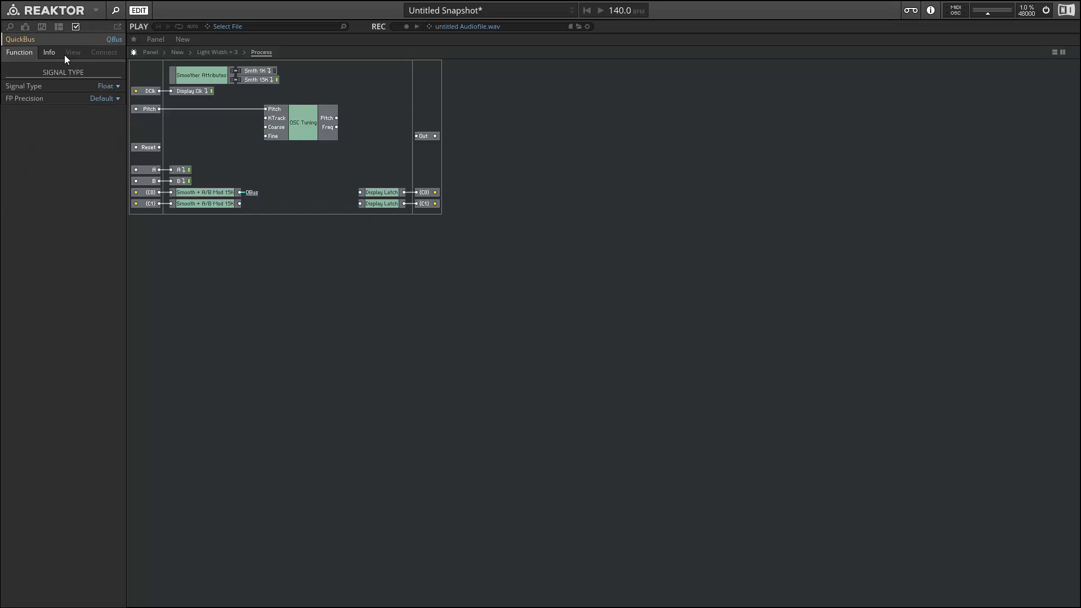
{"action": "type", "text": "Coarse"}
{"action": "key", "text": "Return"}
{"action": "right_click", "coordinate": [267, 126]}
{"action": "mouse_move", "coordinate": [330, 173]}
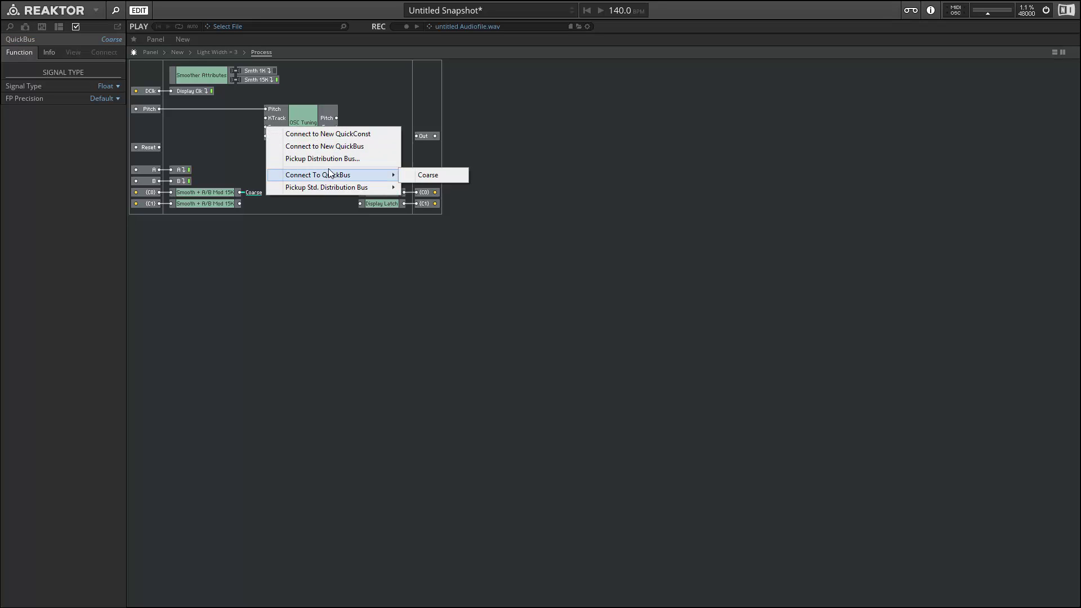
{"action": "left_click", "coordinate": [426, 178]}
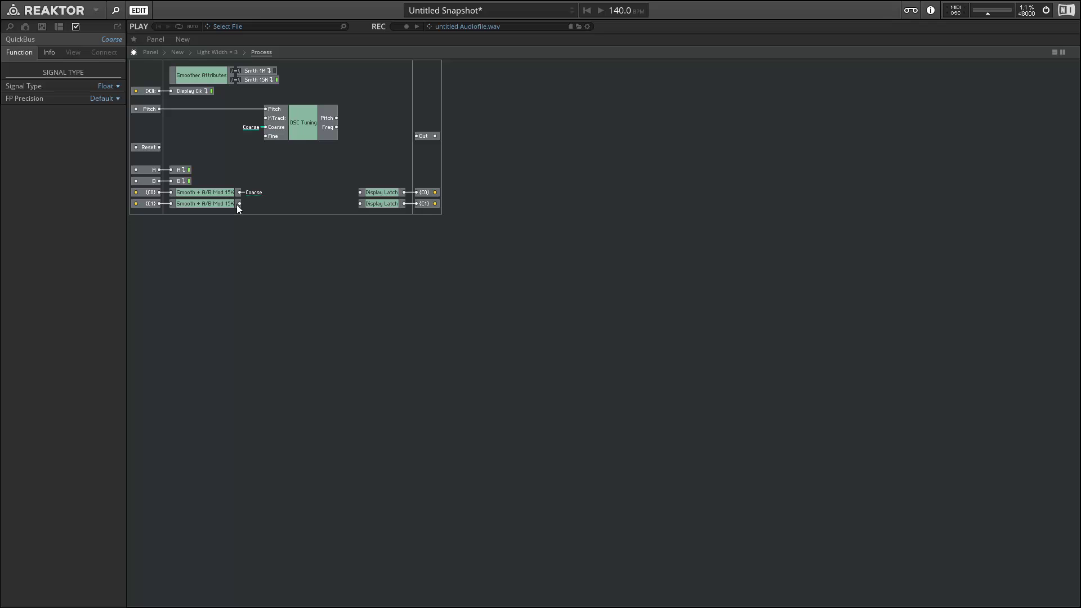
{"action": "left_click", "coordinate": [208, 203]}
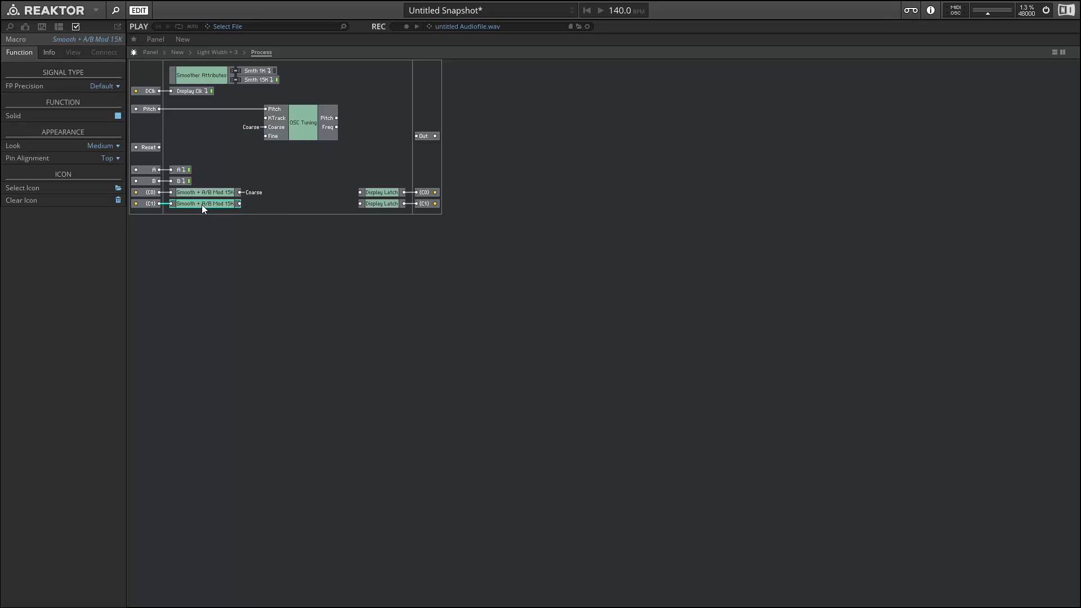
Copy Smoother 15K from the Process Macros collection and reopen the Light Width = 3 copy's Process cell
{"action": "double_click", "coordinate": [282, 211]}
{"action": "double_click", "coordinate": [290, 210]}
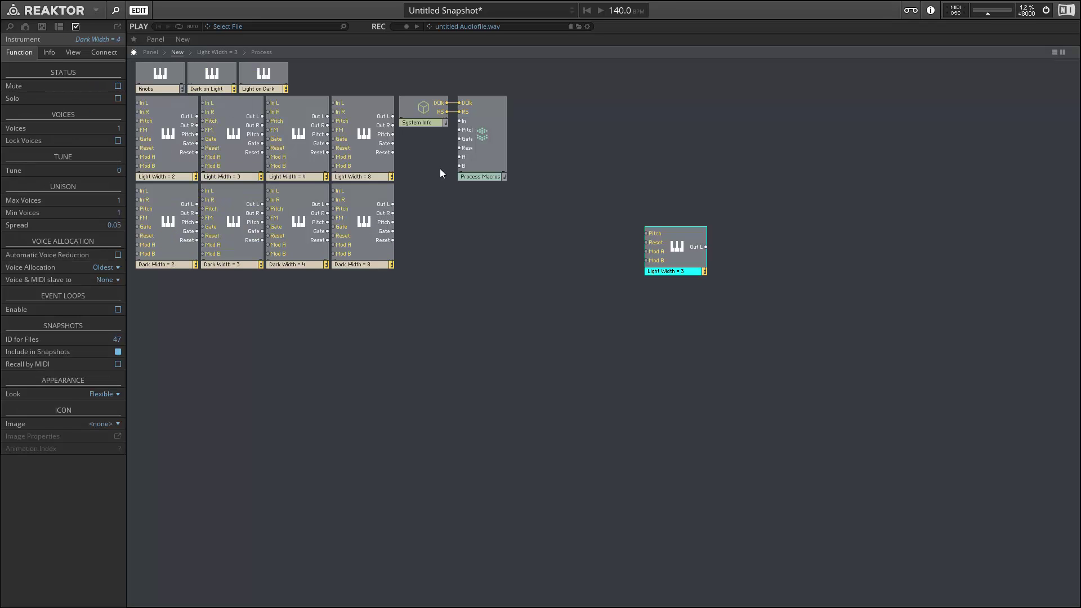
{"action": "double_click", "coordinate": [486, 150]}
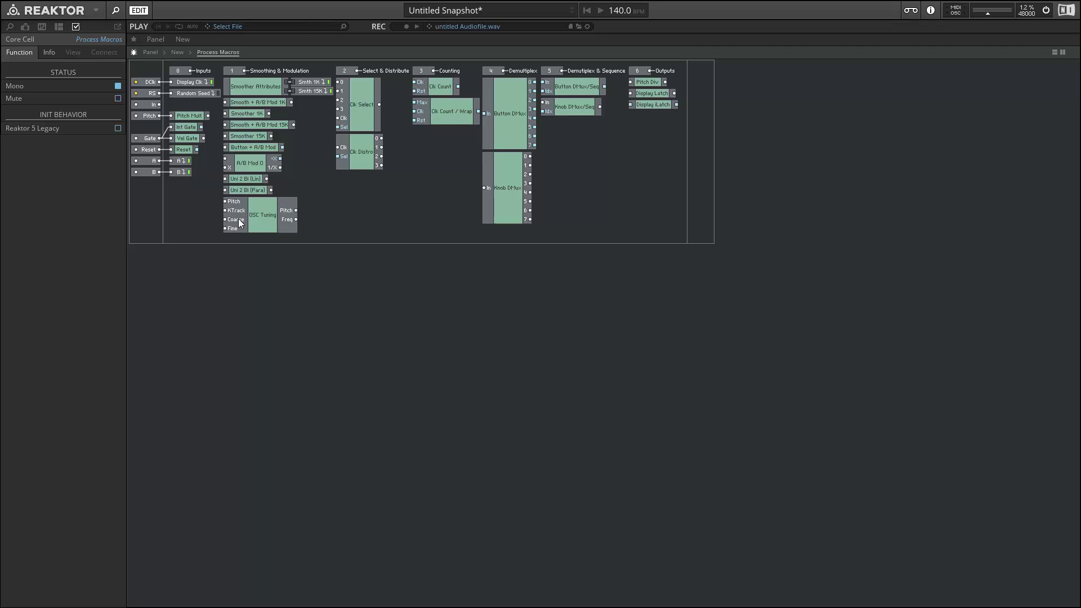
{"action": "left_click", "coordinate": [243, 136]}
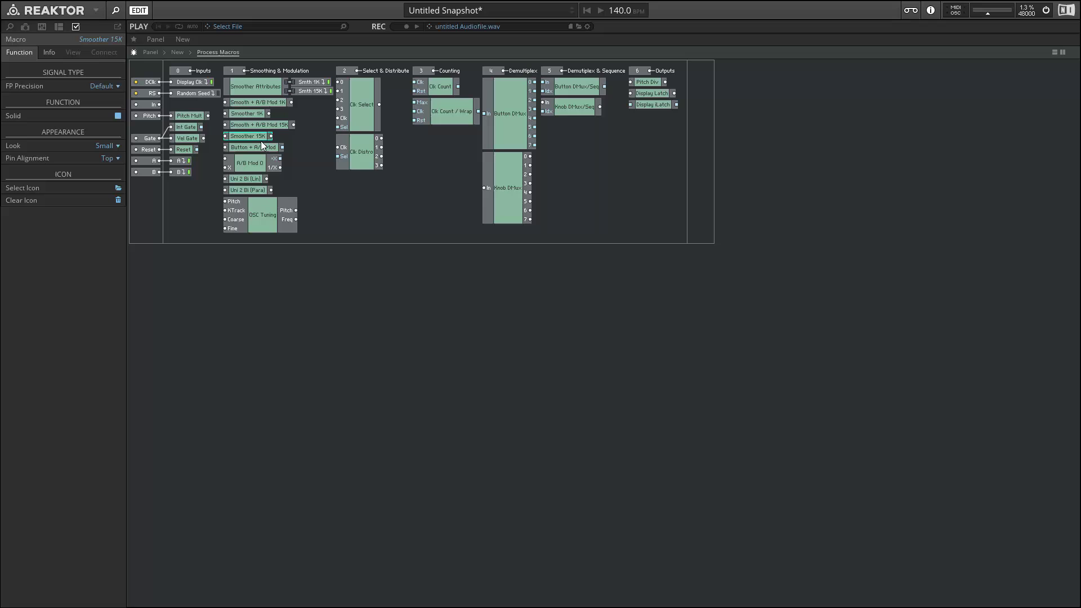
{"action": "double_click", "coordinate": [368, 214]}
{"action": "double_click", "coordinate": [683, 251]}
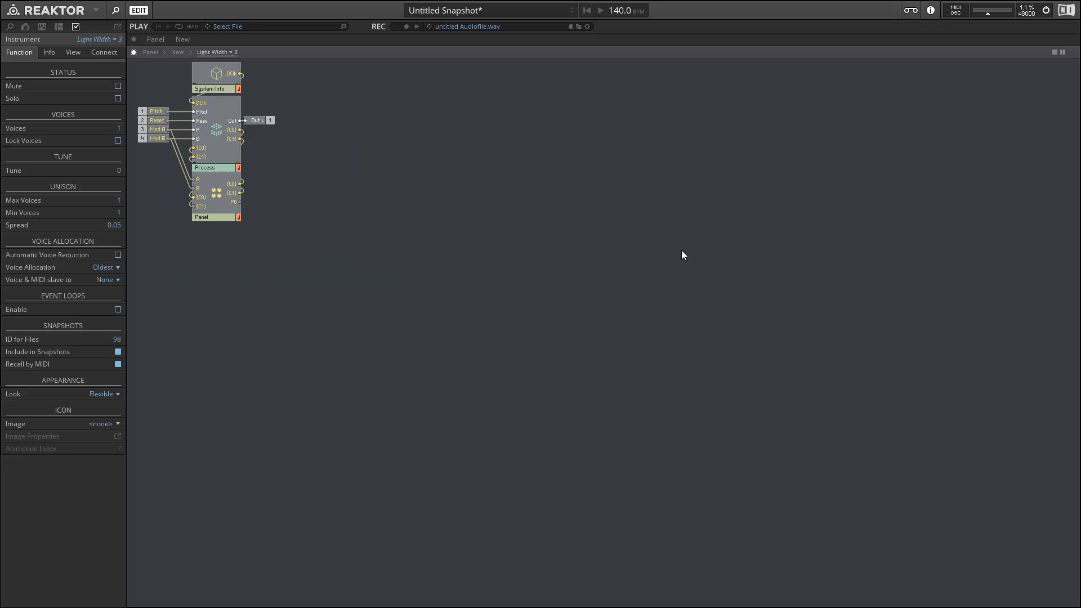
{"action": "double_click", "coordinate": [226, 157]}
Paste Smoother 15K in place of the {C1} row's smoothing macro and wire {C1} into it
{"action": "key", "text": "ctrl+v"}
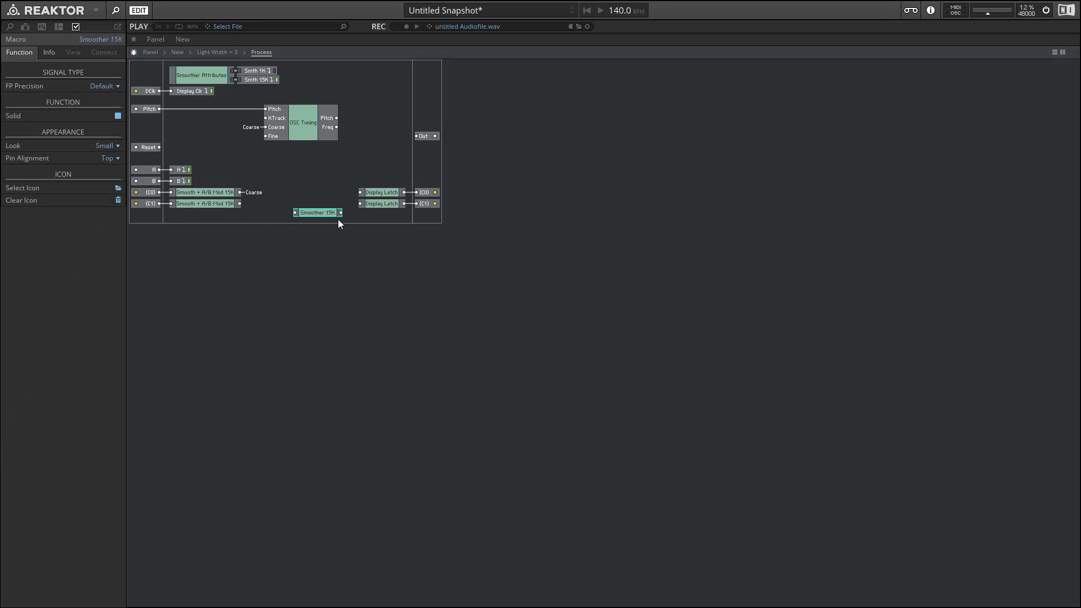
{"action": "left_click", "coordinate": [227, 202]}
{"action": "key", "text": "Delete"}
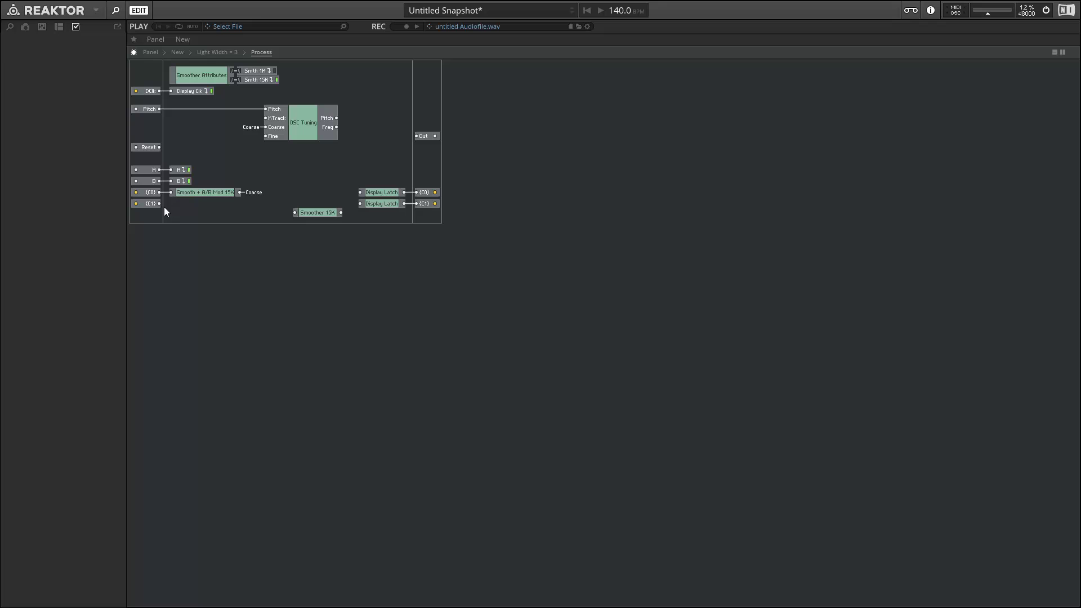
{"action": "left_click_drag", "start_coordinate": [160, 205], "coordinate": [203, 204]}
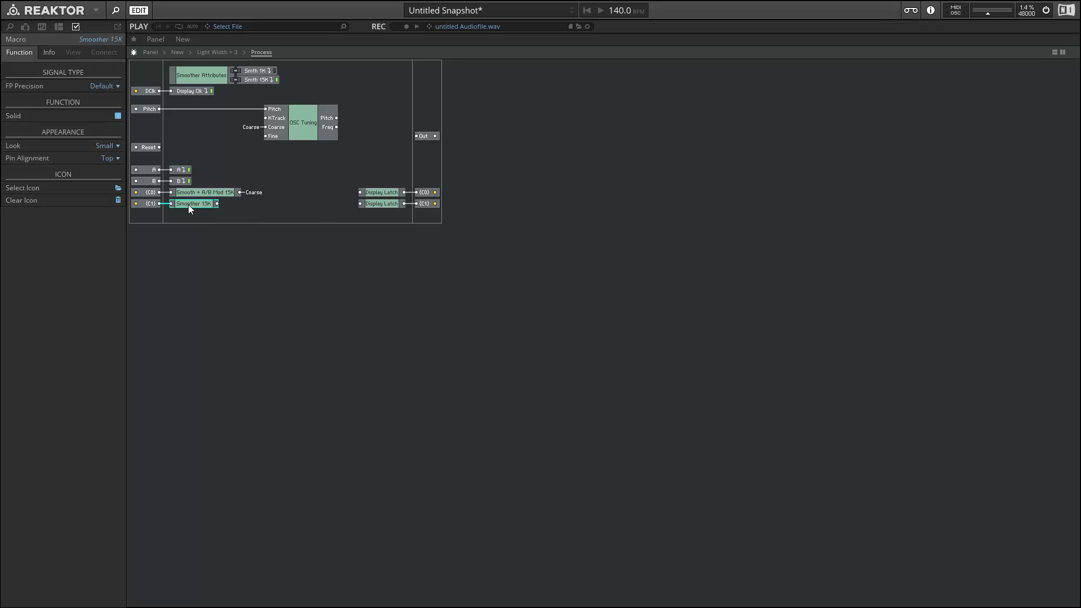
{"action": "left_click", "coordinate": [233, 211]}
Send Smoother 15K's output over a new 'Fine' QuickBus into OSC Tuning's Fine input
{"action": "right_click", "coordinate": [217, 203]}
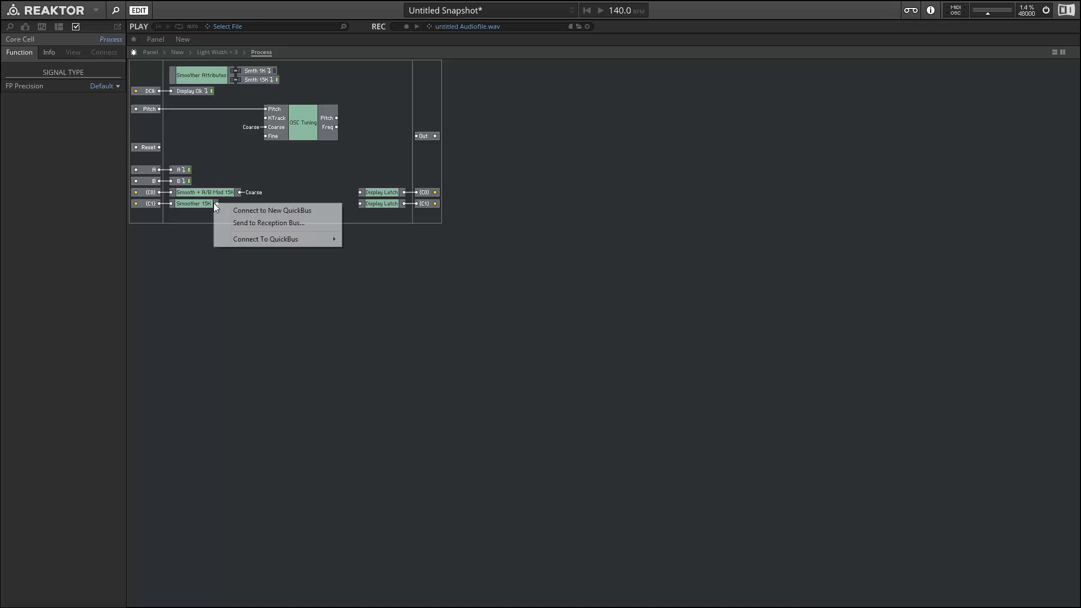
{"action": "left_click", "coordinate": [242, 208]}
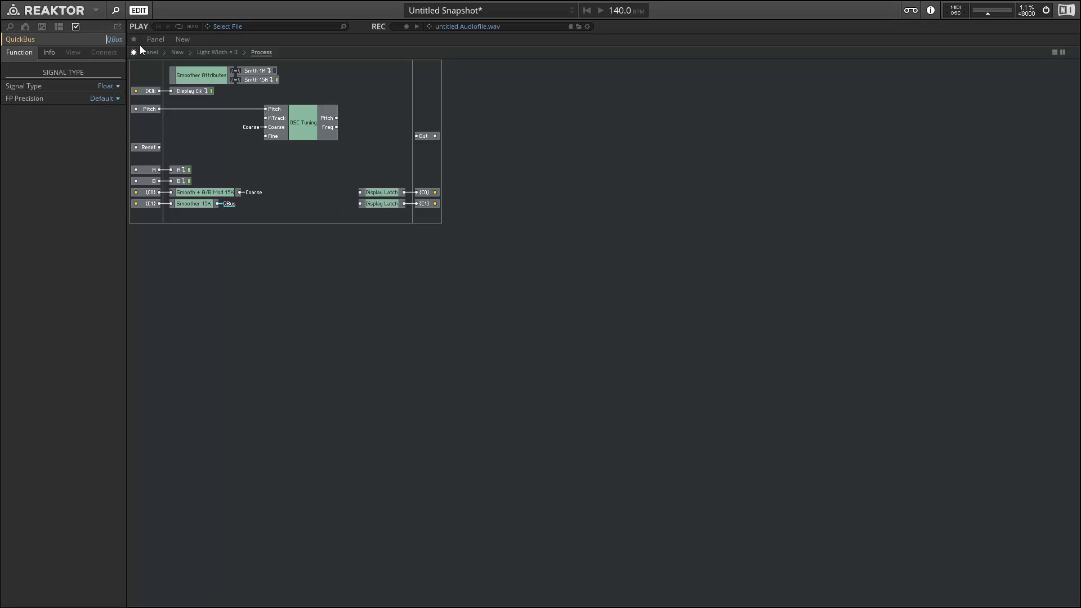
{"action": "type", "text": "Fine"}
{"action": "key", "text": "Return"}
{"action": "right_click", "coordinate": [266, 136]}
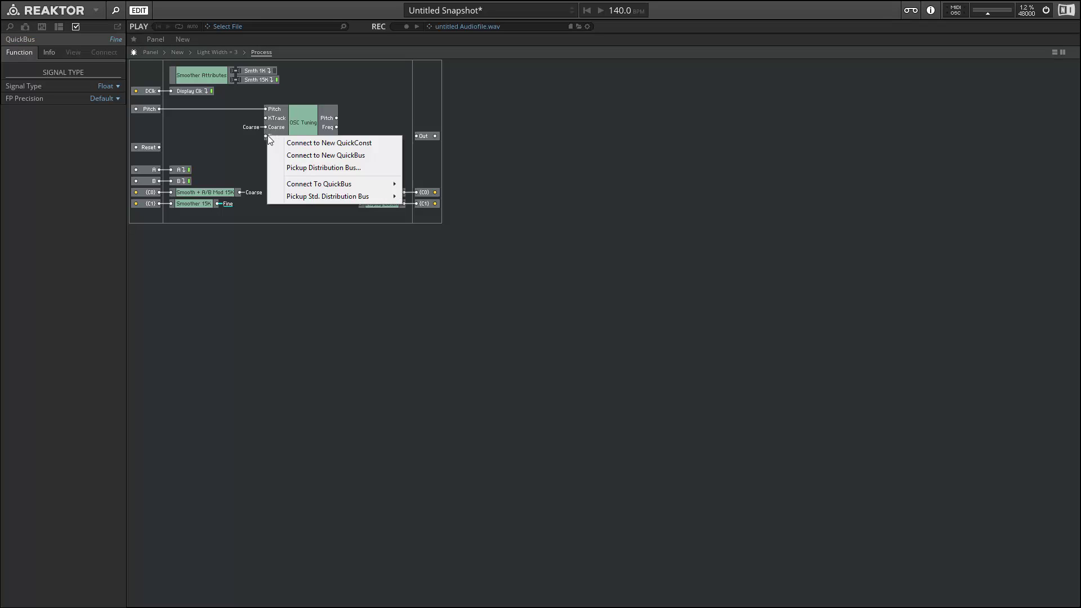
{"action": "mouse_move", "coordinate": [361, 185]}
{"action": "left_click", "coordinate": [425, 196]}
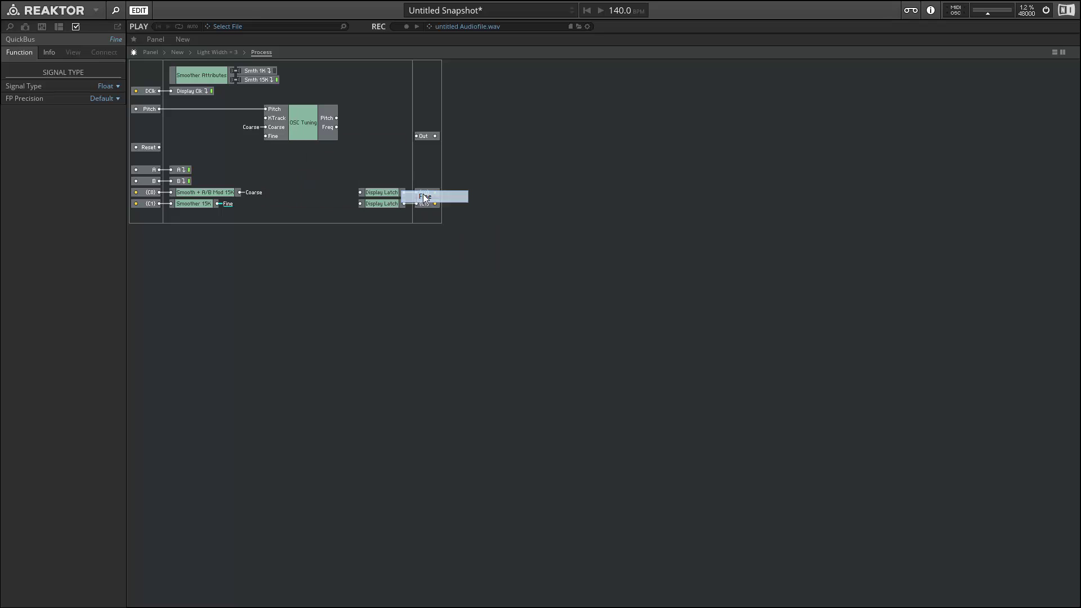
{"action": "left_click", "coordinate": [269, 166]}
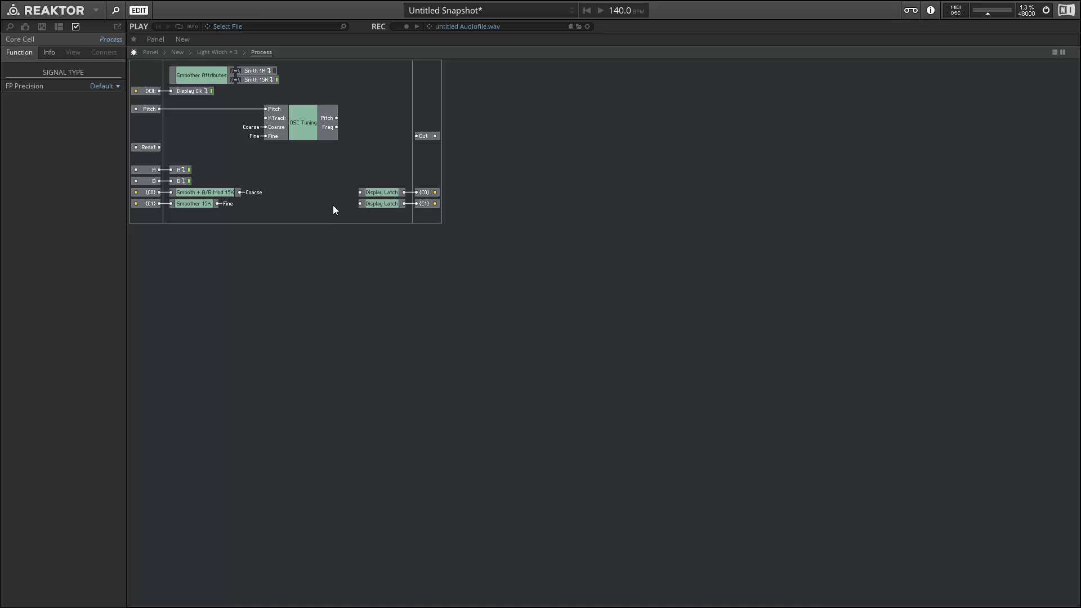
Delete the second Display Latch and {C1} output, and feed the Coarse bus into the remaining Display Latch
{"action": "left_click", "coordinate": [410, 203]}
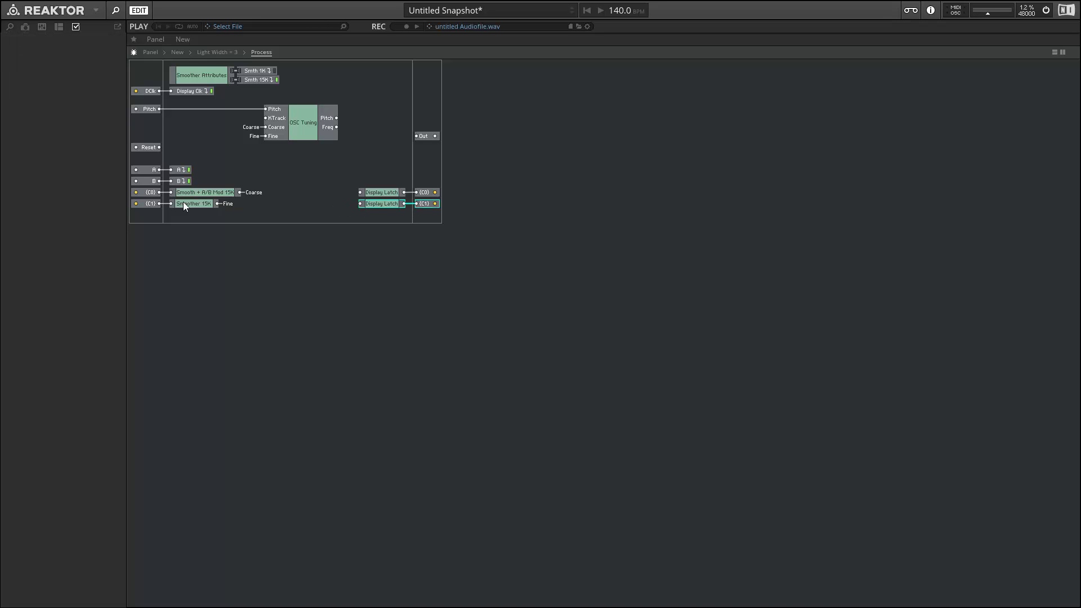
{"action": "key", "text": "Delete"}
{"action": "right_click", "coordinate": [360, 193]}
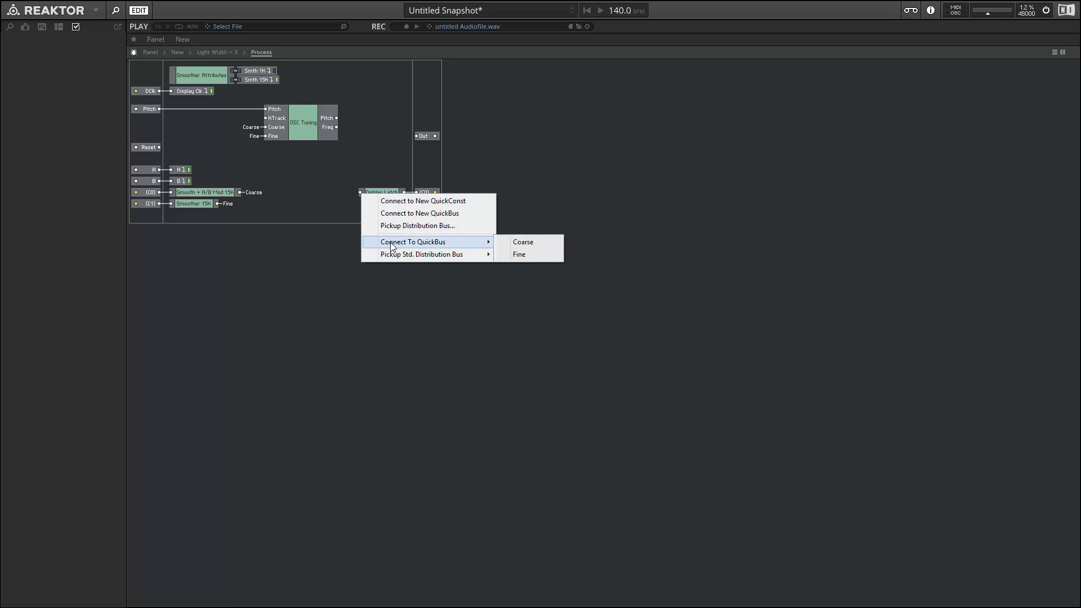
{"action": "left_click", "coordinate": [505, 242]}
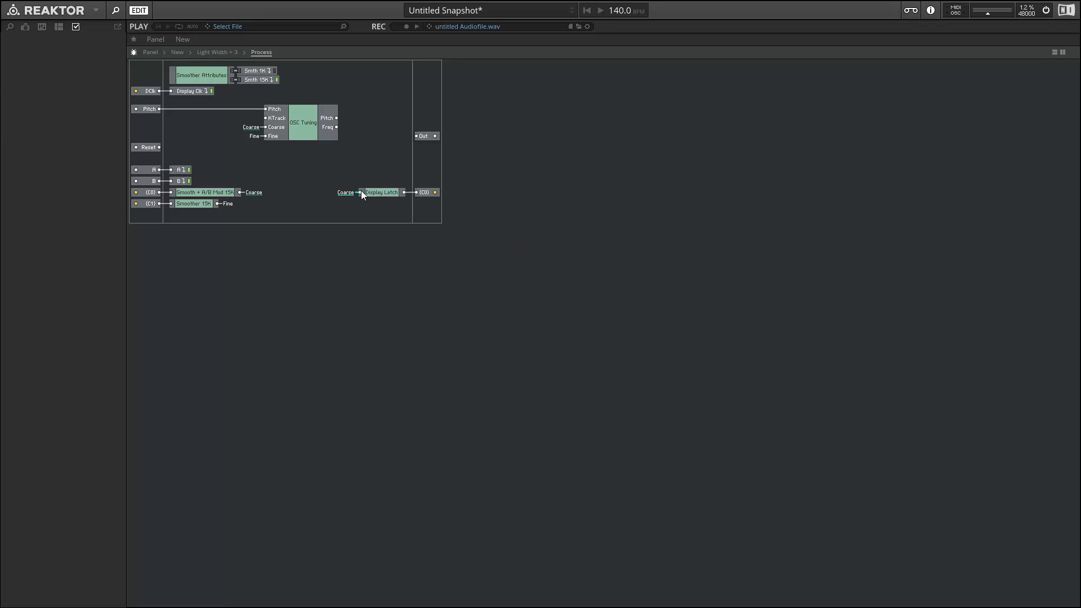
{"action": "left_click", "coordinate": [403, 195]}
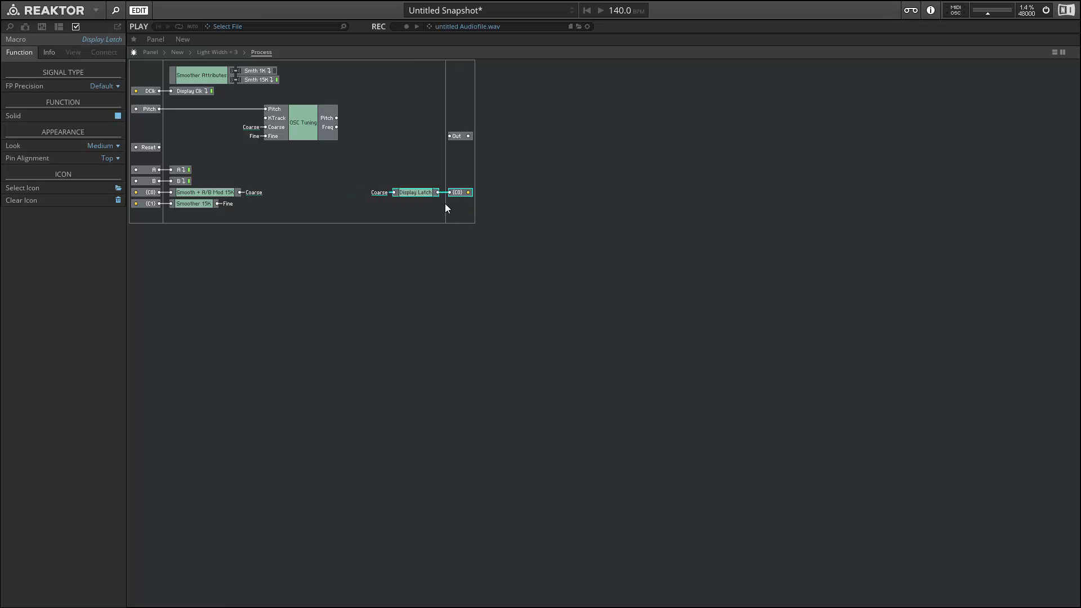
{"action": "double_click", "coordinate": [403, 211]}
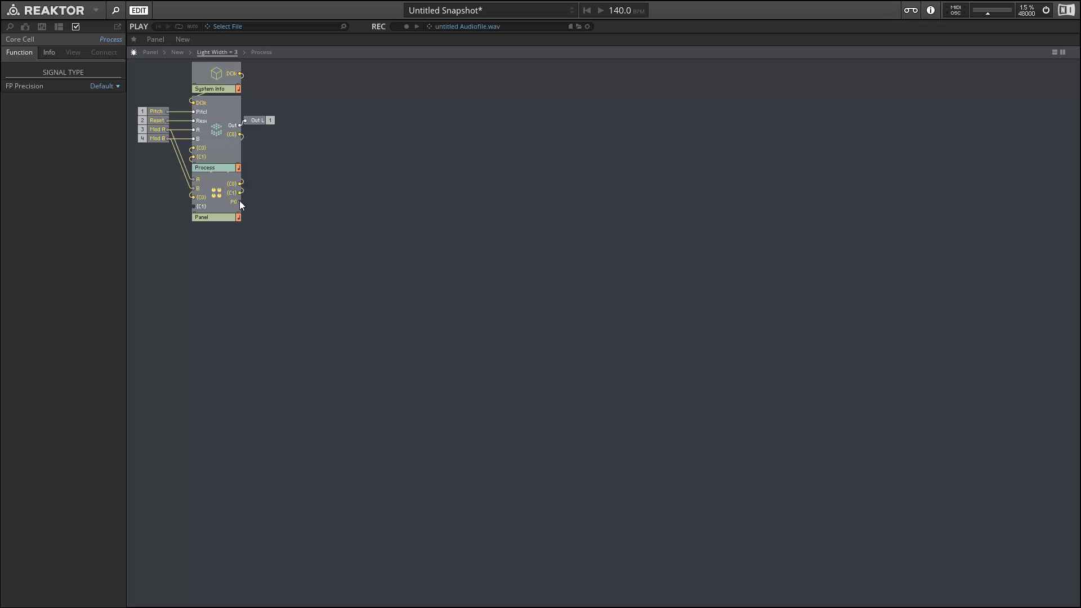
Add a new In port to the Process cell and connect it to a new QuickBus named KTrack
{"action": "double_click", "coordinate": [219, 144]}
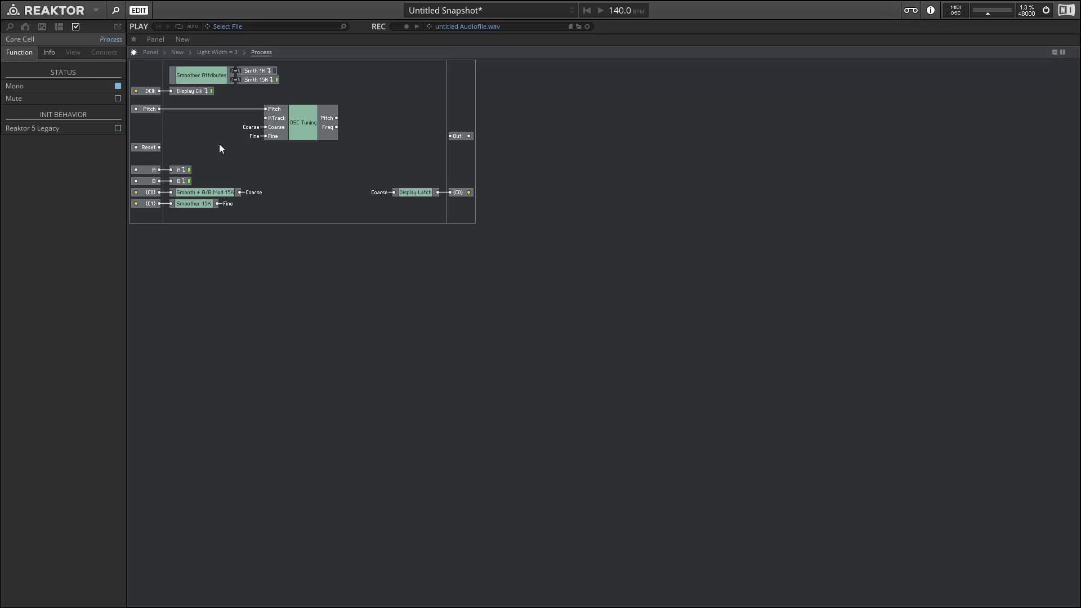
{"action": "right_click", "coordinate": [162, 221]}
{"action": "mouse_move", "coordinate": [180, 219]}
{"action": "left_click", "coordinate": [277, 220]}
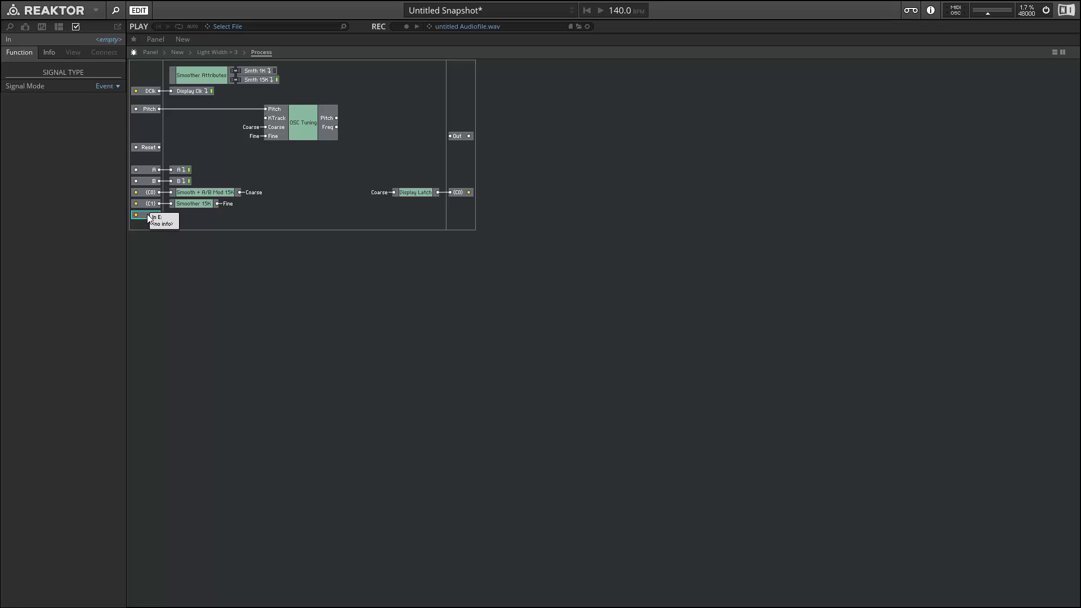
{"action": "left_click_drag", "start_coordinate": [146, 215], "coordinate": [145, 217]}
{"action": "right_click", "coordinate": [157, 215]}
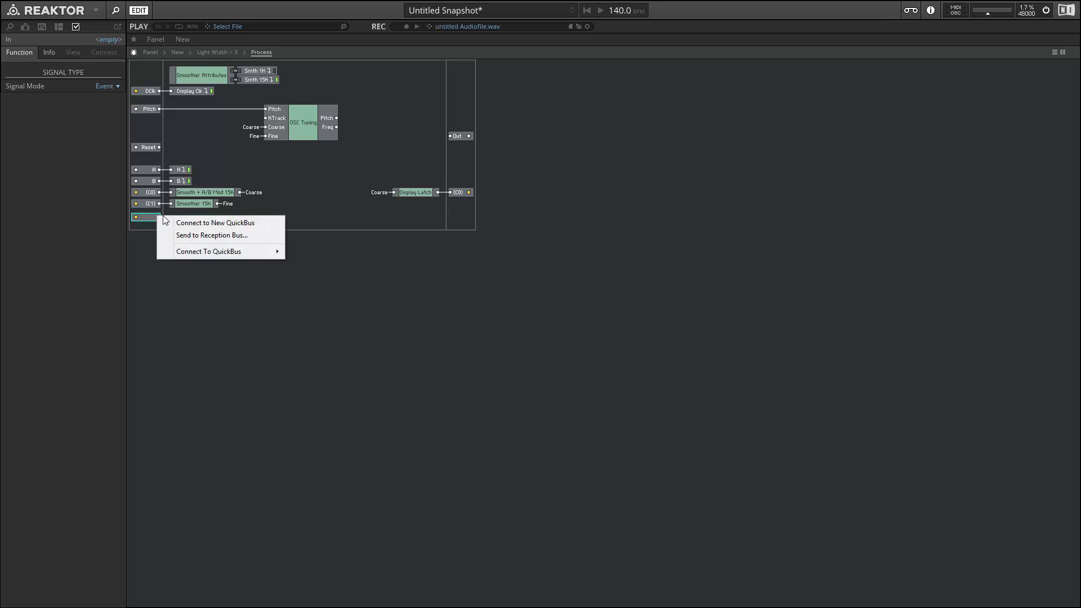
{"action": "left_click", "coordinate": [208, 223]}
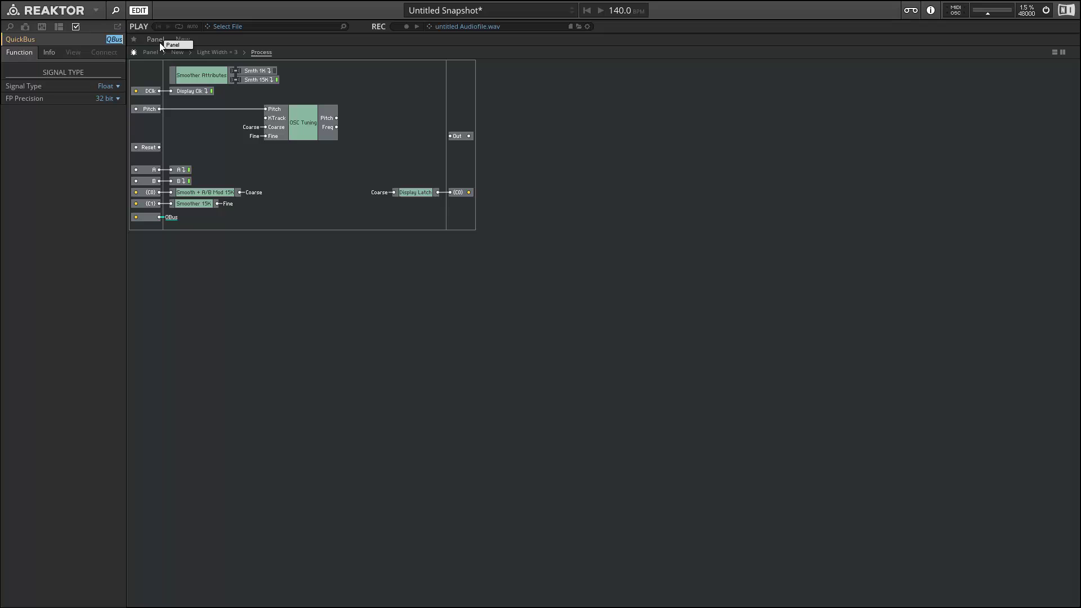
{"action": "type", "text": "KTrack"}
{"action": "key", "text": "Return"}
Rename the new input to P0 and feed the KTrack bus into OSC Tuning's KTrack input
{"action": "left_click", "coordinate": [148, 219]}
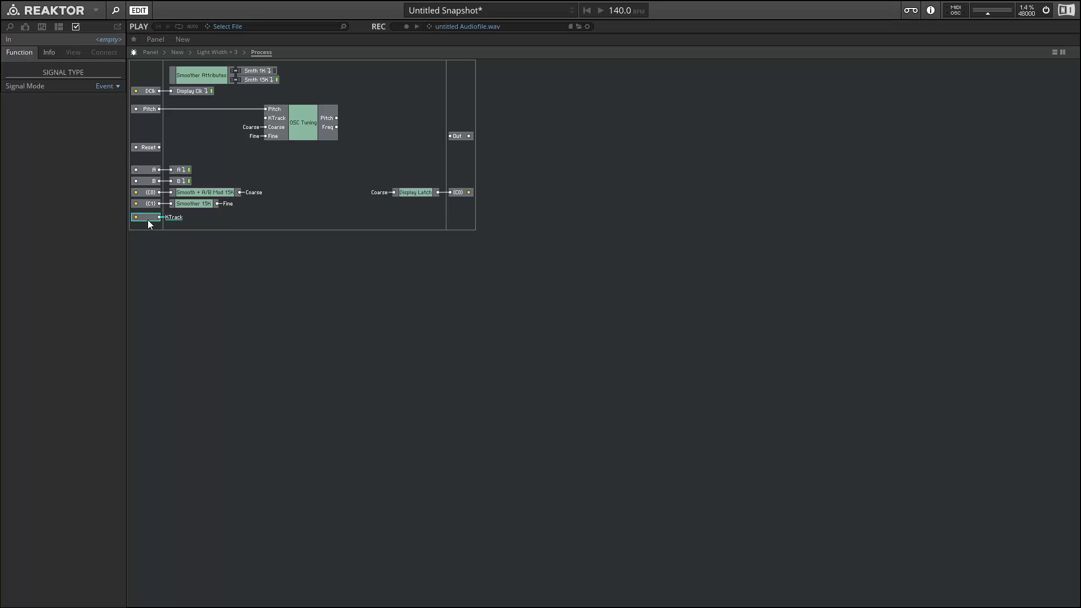
{"action": "left_click", "coordinate": [83, 38]}
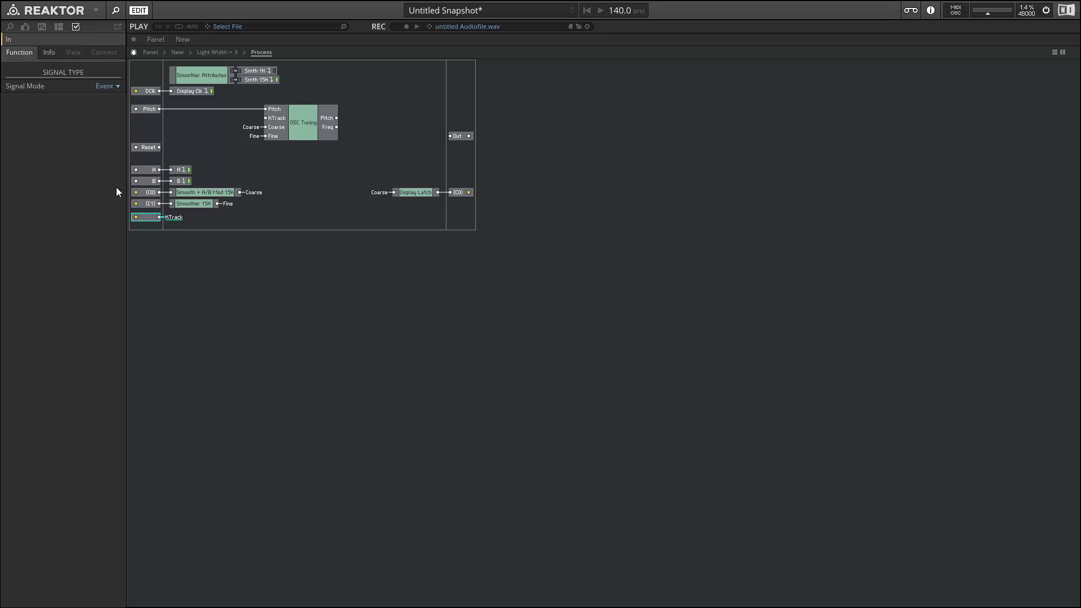
{"action": "left_click", "coordinate": [143, 219]}
{"action": "type", "text": "P"}
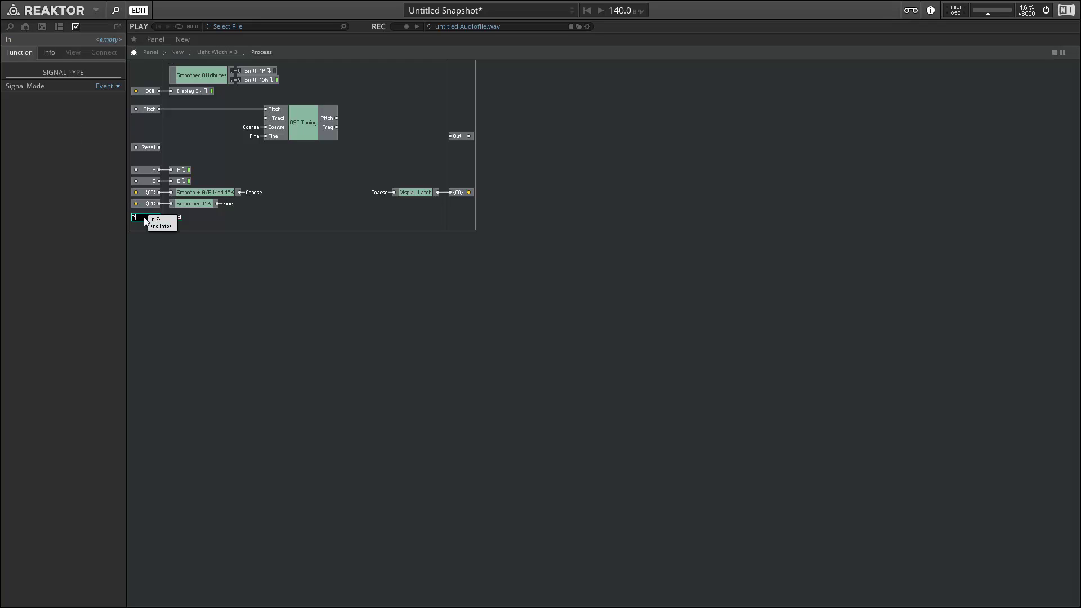
{"action": "type", "text": "0"}
{"action": "key", "text": "Return"}
{"action": "right_click", "coordinate": [267, 118]}
{"action": "mouse_move", "coordinate": [341, 163]}
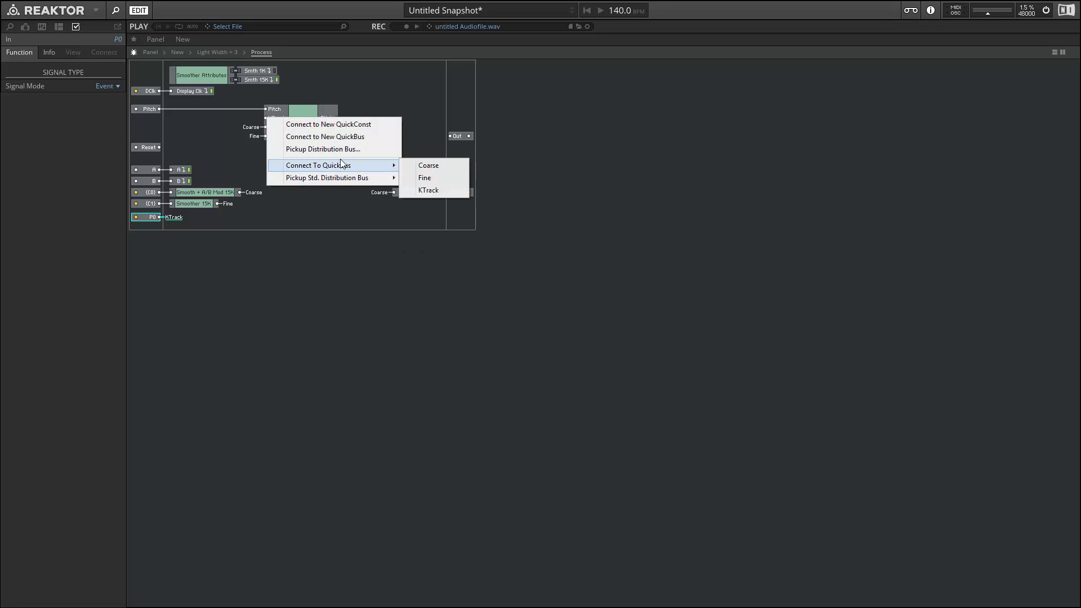
{"action": "left_click", "coordinate": [438, 189]}
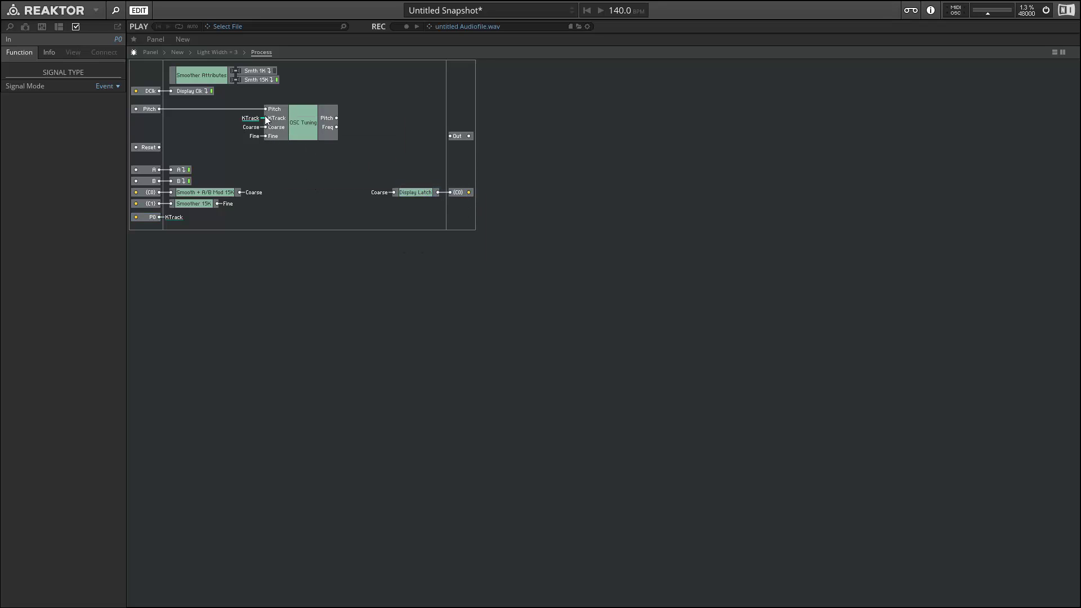
{"action": "left_click", "coordinate": [324, 167]}
Place the Panel macro below the Process cell, then reenter Process and select OSC Tuning
{"action": "double_click", "coordinate": [322, 165]}
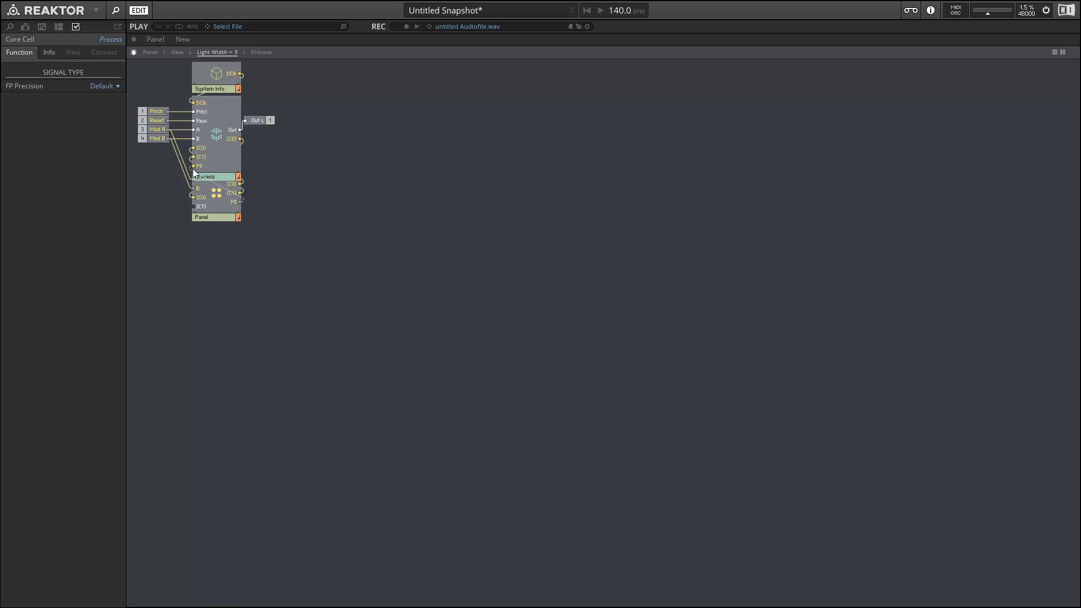
{"action": "left_click", "coordinate": [215, 208]}
{"action": "left_click_drag", "start_coordinate": [215, 211], "coordinate": [215, 209]}
{"action": "double_click", "coordinate": [218, 130]}
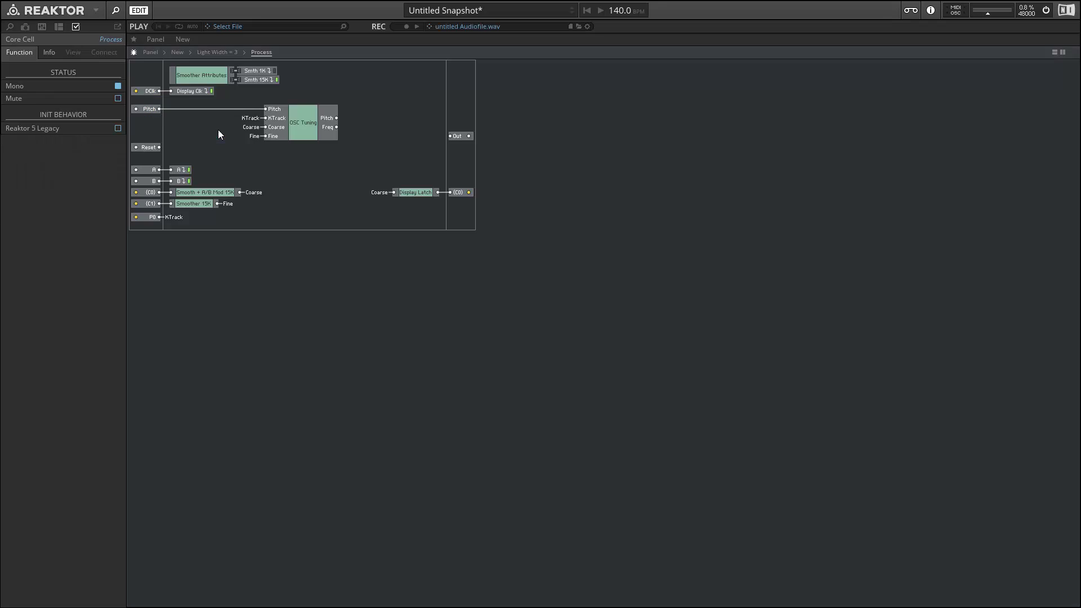
{"action": "left_click", "coordinate": [298, 126]}
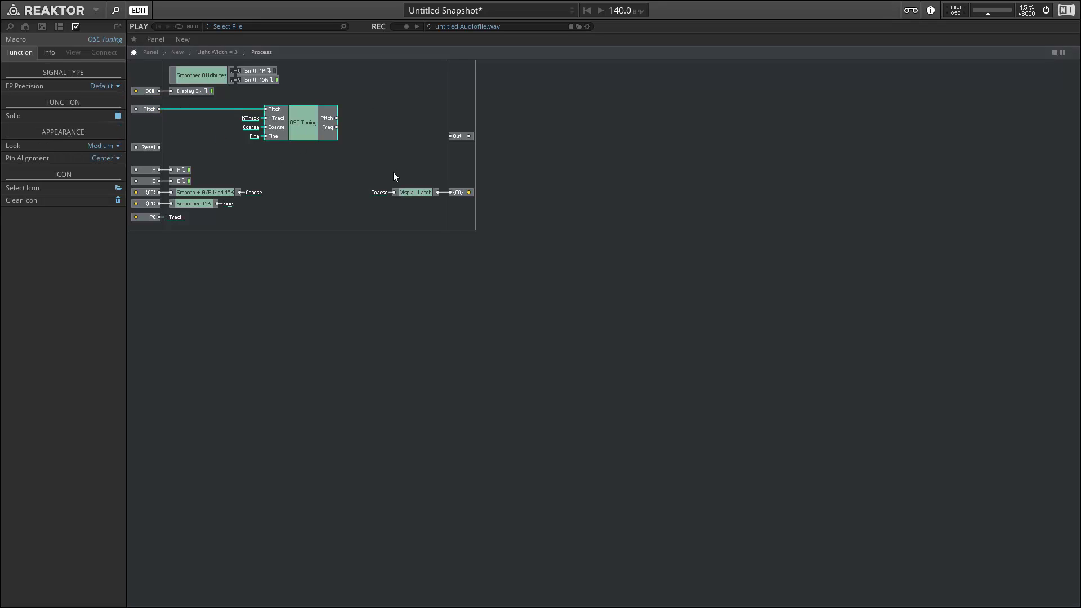
Insert a Sawtooth oscillator from Library > Audio > Oscillator
{"action": "right_click", "coordinate": [397, 90]}
{"action": "mouse_move", "coordinate": [428, 97]}
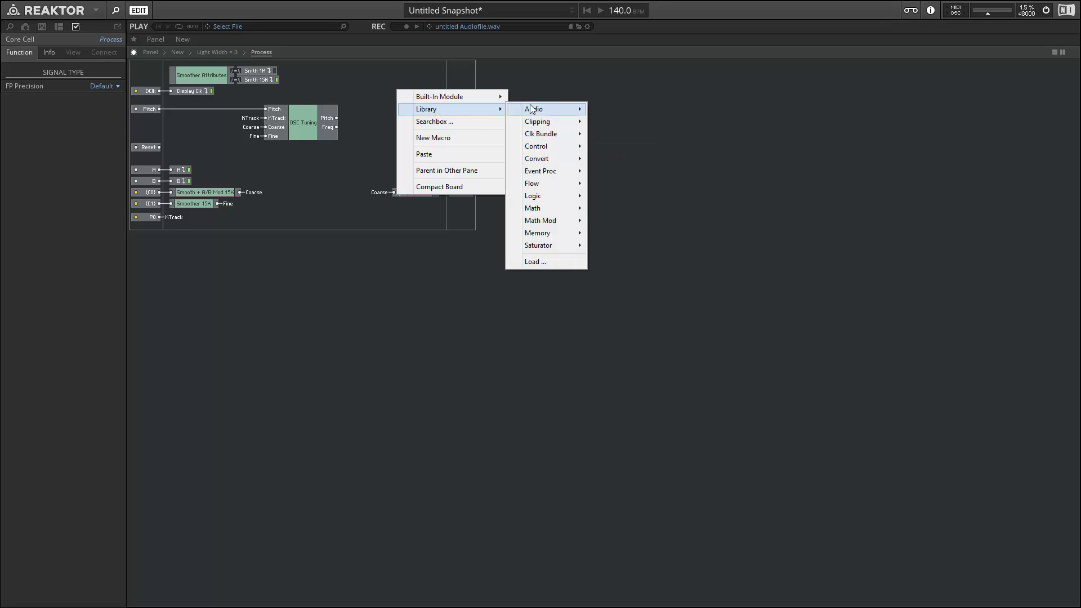
{"action": "mouse_move", "coordinate": [566, 113]}
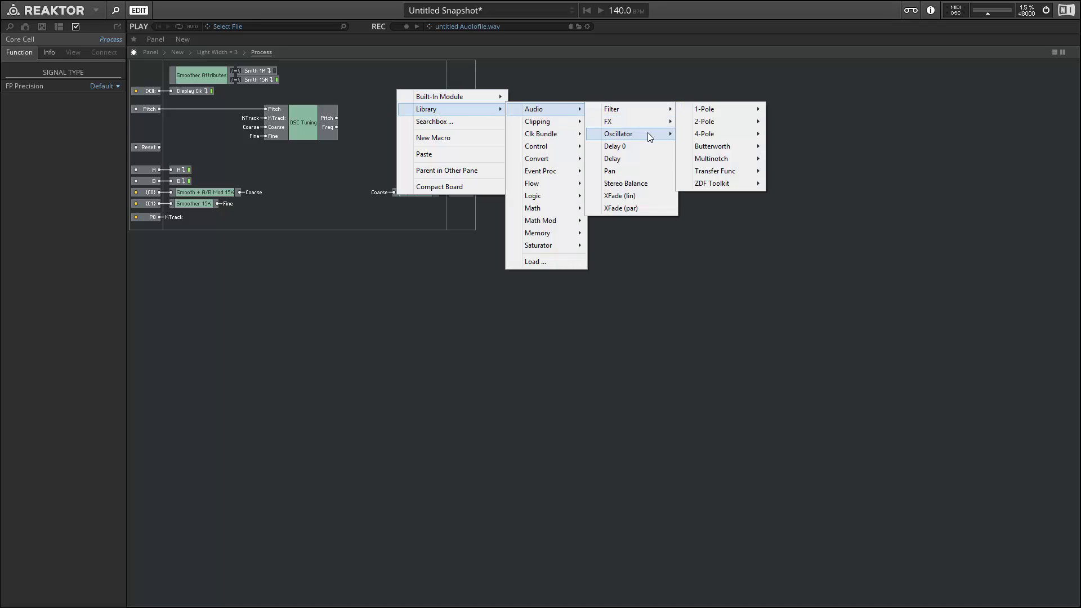
{"action": "mouse_move", "coordinate": [650, 134]}
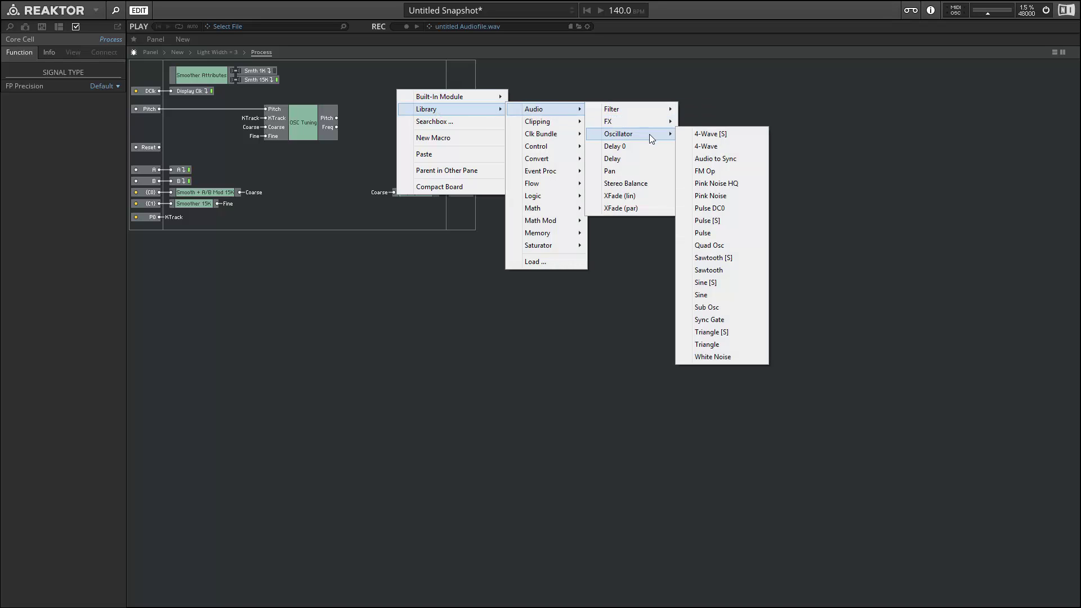
{"action": "left_click", "coordinate": [723, 269]}
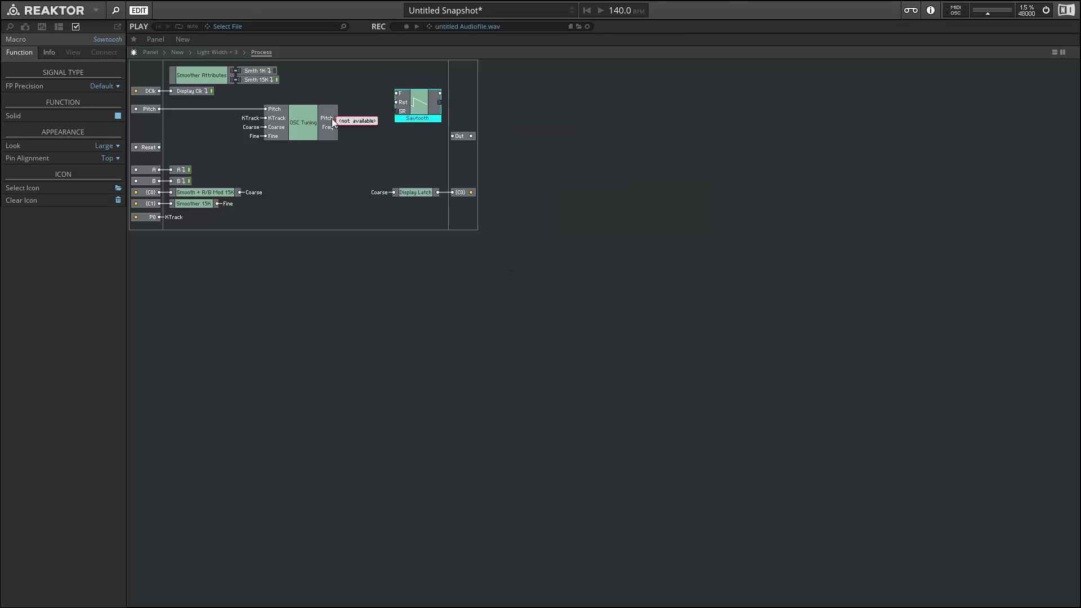
Shift OSC Tuning right and wire its Freq output to the Sawtooth's F input
{"action": "left_click_drag", "start_coordinate": [332, 125], "coordinate": [417, 150]}
{"action": "left_click", "coordinate": [425, 124]}
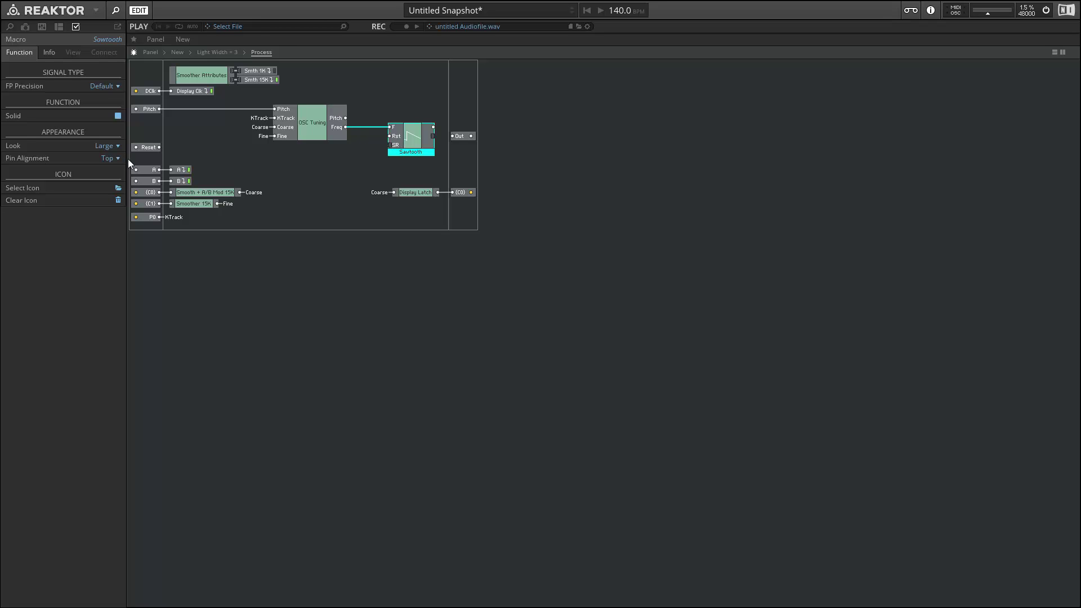
{"action": "left_click", "coordinate": [146, 148]}
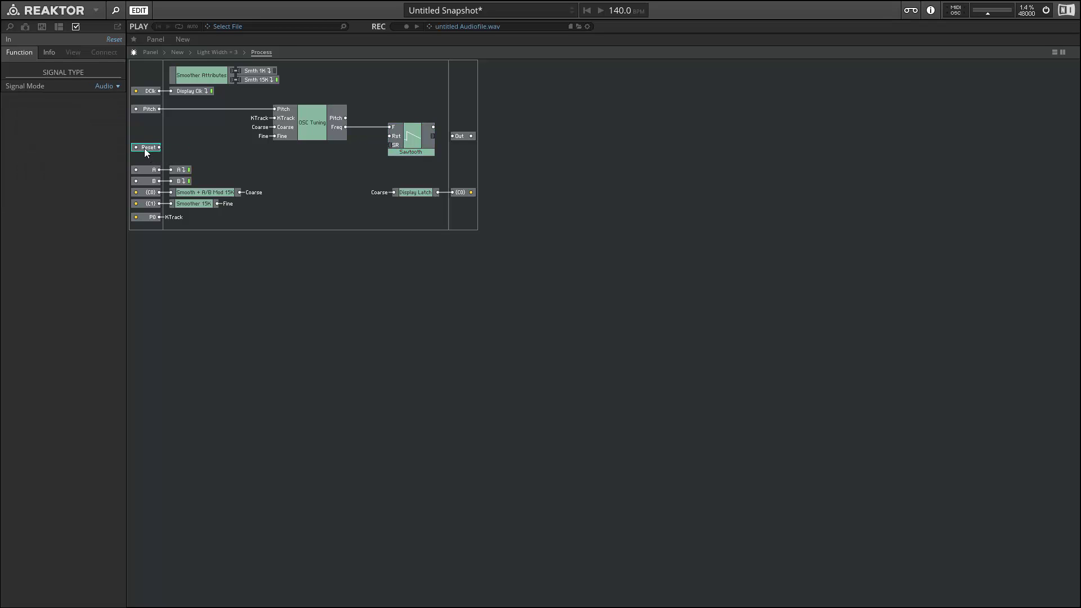
Go up to the ensemble and open Process Macros to inspect its Reset macro
{"action": "double_click", "coordinate": [228, 149]}
{"action": "double_click", "coordinate": [251, 159]}
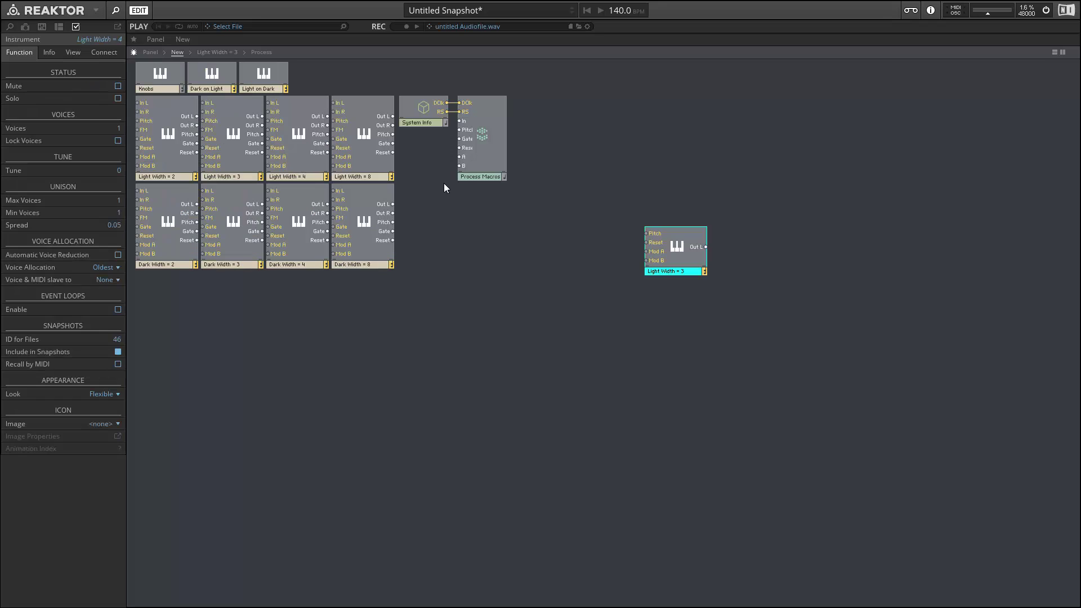
{"action": "double_click", "coordinate": [479, 164]}
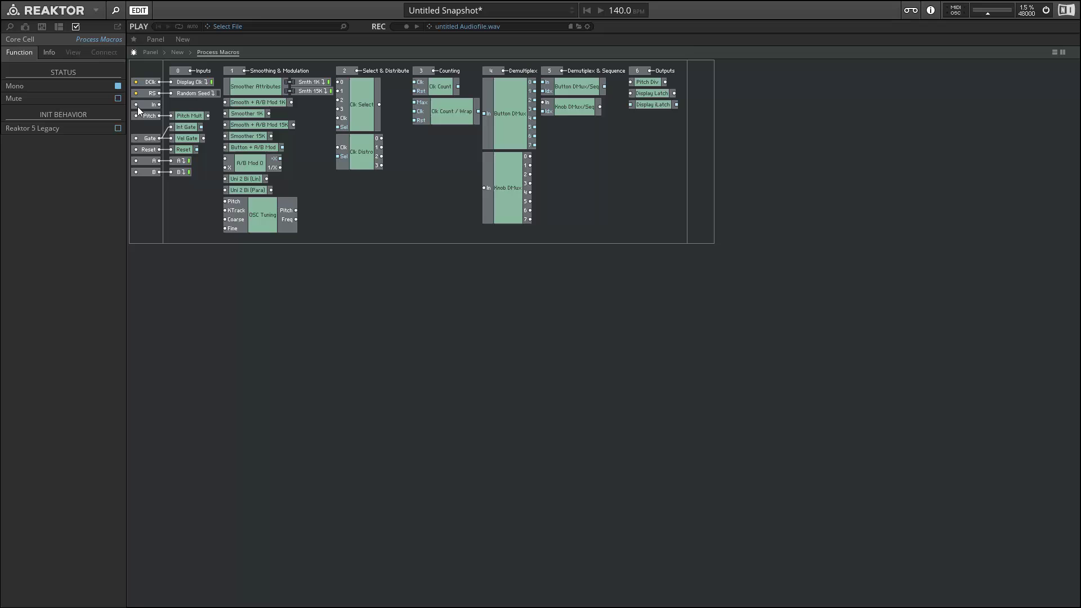
{"action": "left_click", "coordinate": [184, 151]}
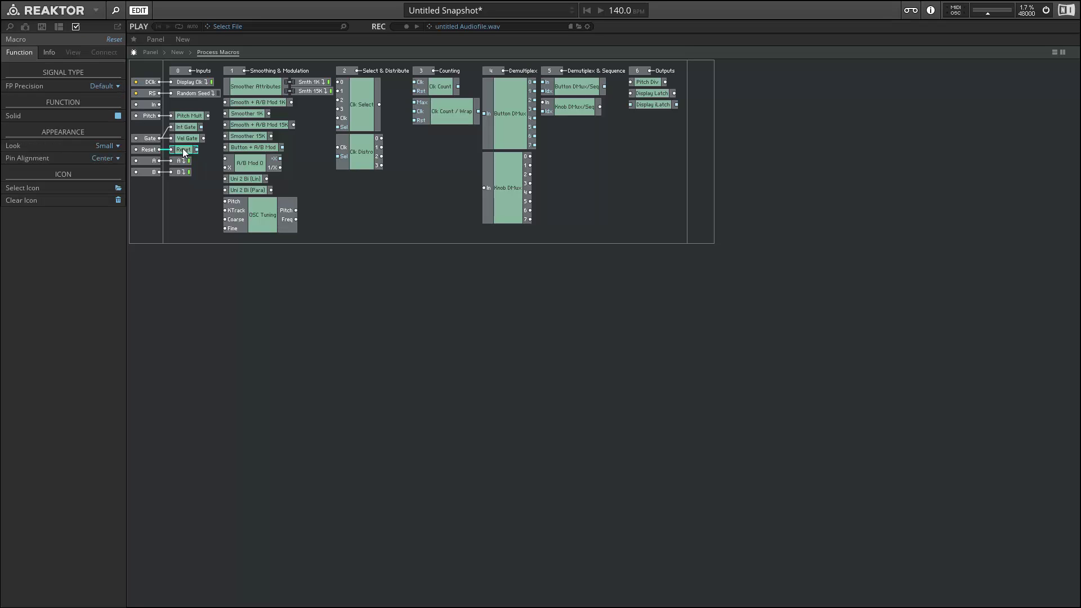
Move the Light Width = 3 instrument left, open its Process macro and select Reset
{"action": "double_click", "coordinate": [373, 232]}
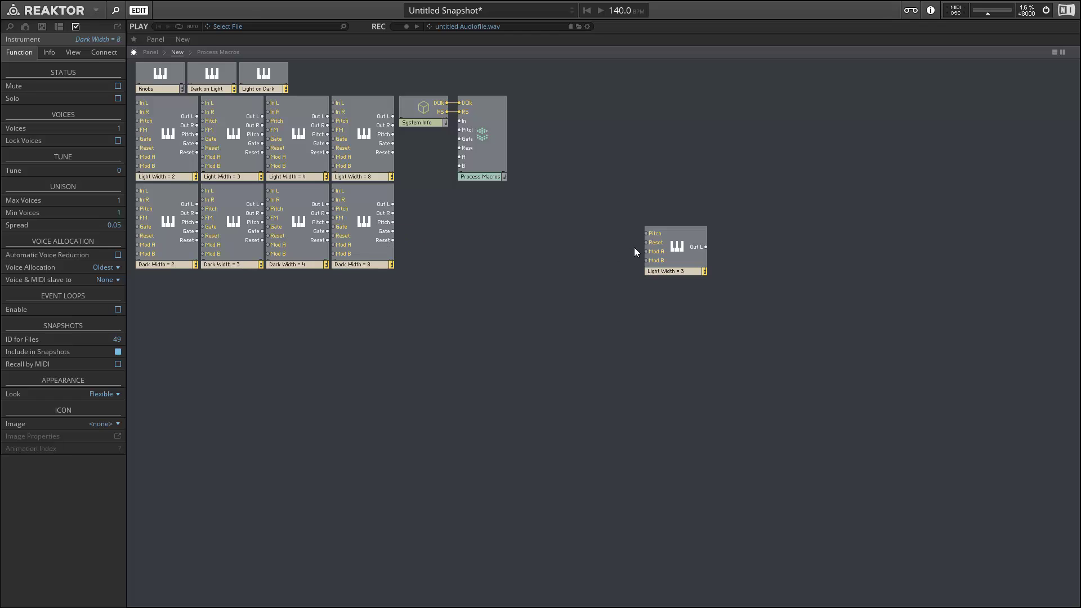
{"action": "left_click", "coordinate": [679, 249]}
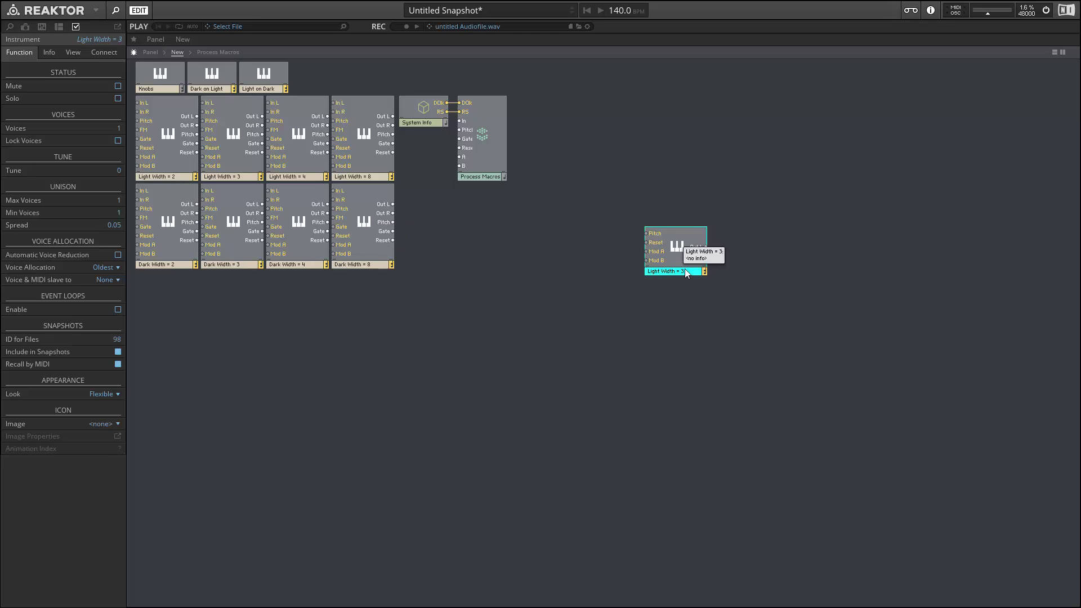
{"action": "left_click_drag", "start_coordinate": [685, 271], "coordinate": [543, 273]}
{"action": "double_click", "coordinate": [519, 261]}
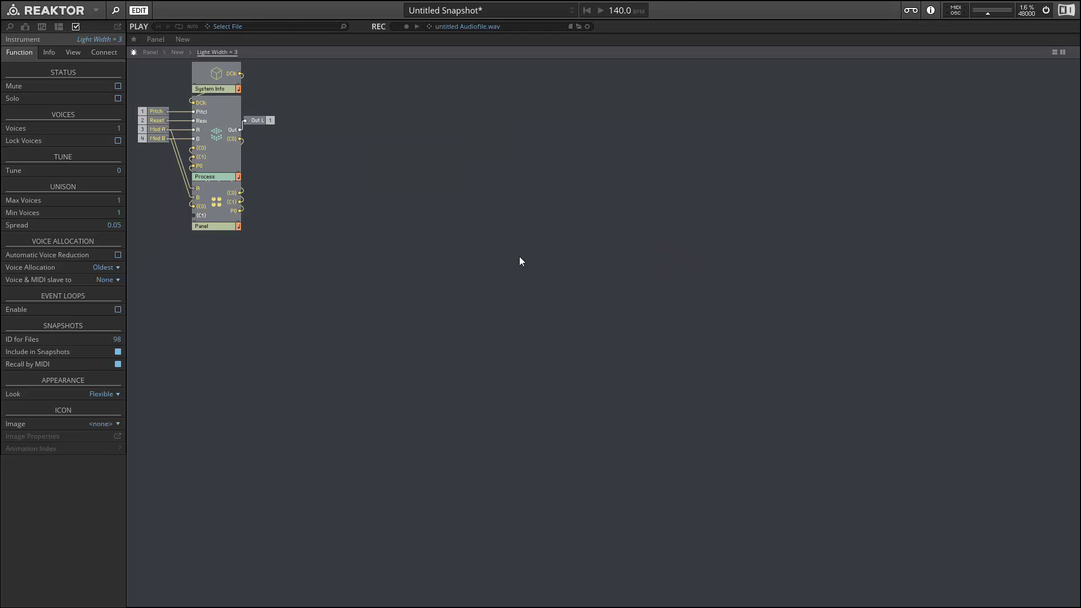
{"action": "double_click", "coordinate": [217, 155]}
{"action": "left_click", "coordinate": [223, 151]}
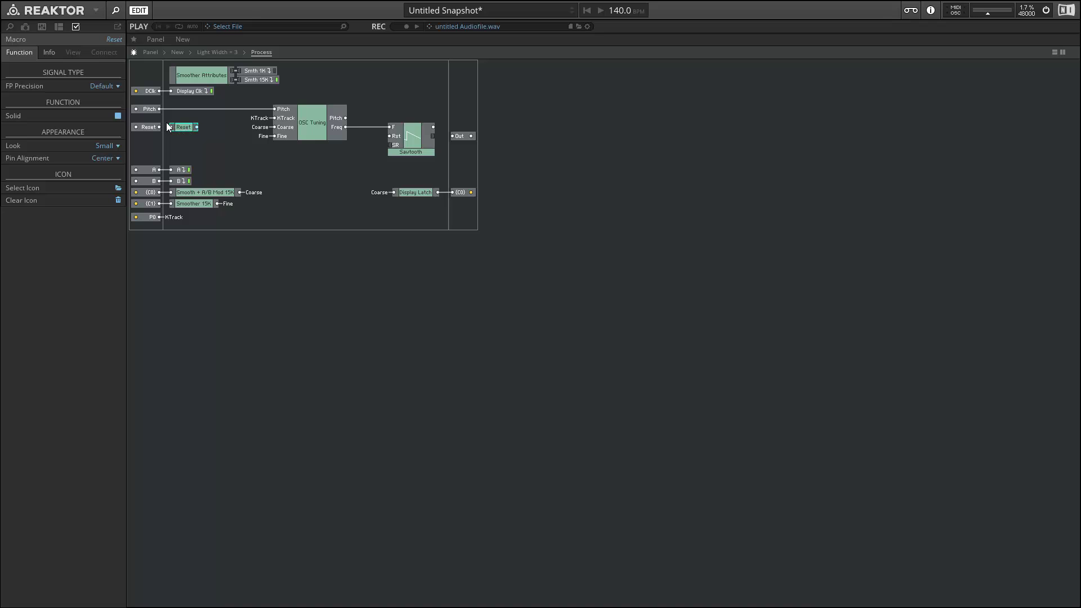
Wire the Reset input into the Reset macro and send its output to a new QuickBus 'Rst'
{"action": "left_click_drag", "start_coordinate": [159, 127], "coordinate": [170, 131]}
{"action": "right_click", "coordinate": [194, 126]}
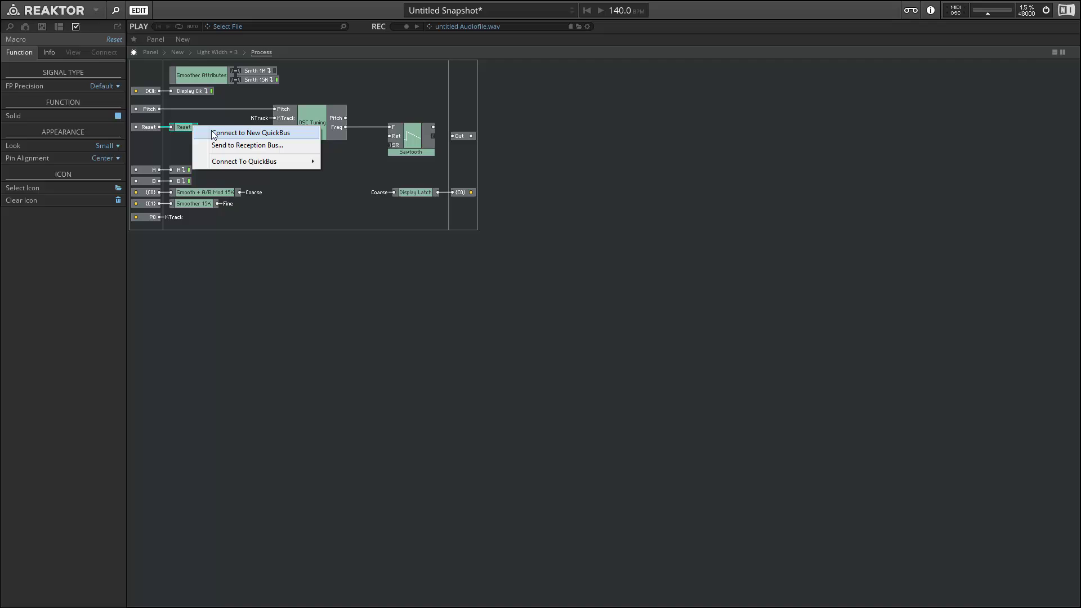
{"action": "left_click", "coordinate": [225, 131]}
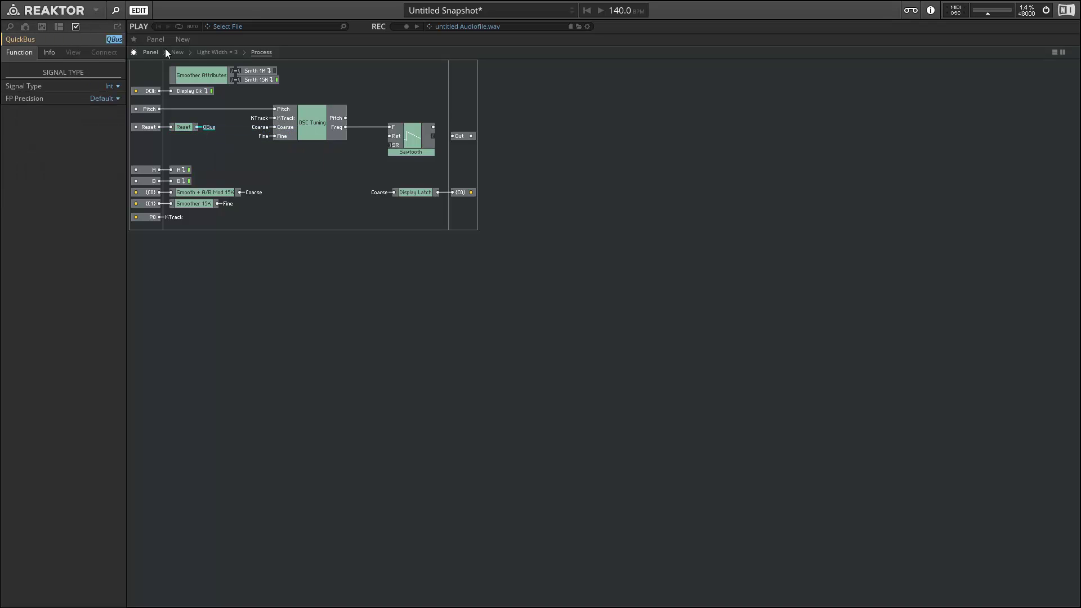
{"action": "type", "text": "Rsrt"}
{"action": "key", "text": "BackSpace"}
{"action": "key", "text": "BackSpace"}
{"action": "type", "text": "t"}
{"action": "key", "text": "Return"}
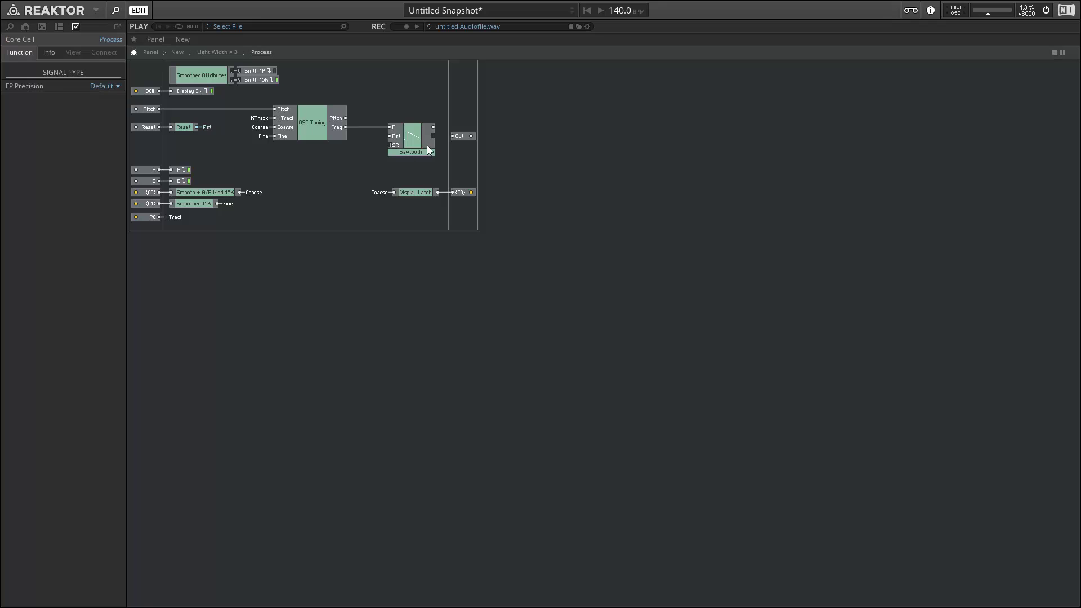
Connect the Sawtooth's Rst input to the Rst QuickBus and nudge the Sawtooth left
{"action": "right_click", "coordinate": [385, 133]}
{"action": "mouse_move", "coordinate": [478, 183]}
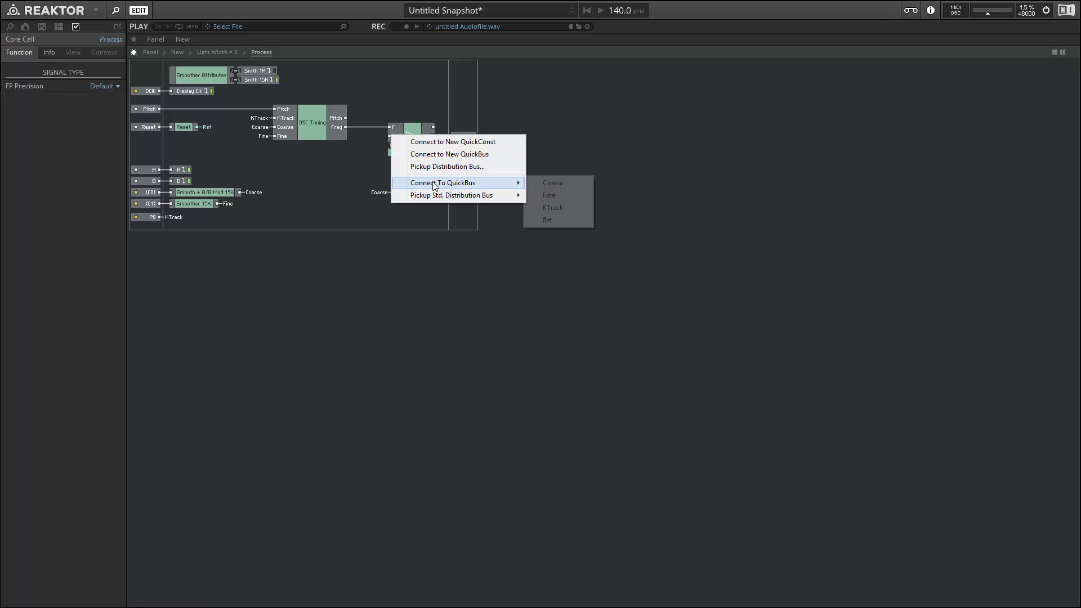
{"action": "left_click", "coordinate": [590, 219]}
{"action": "left_click", "coordinate": [403, 145]}
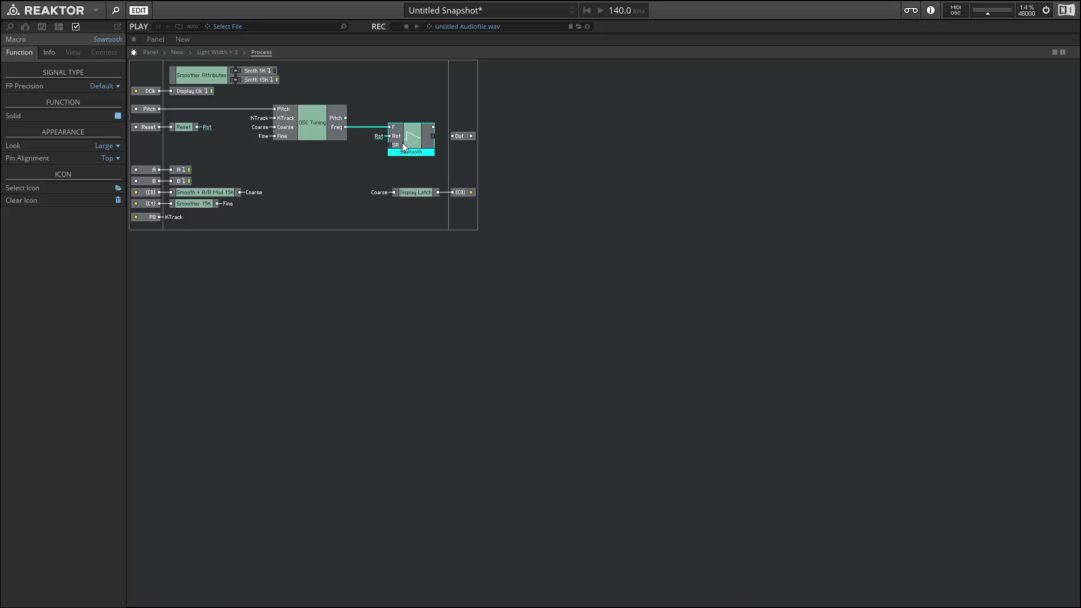
{"action": "left_click_drag", "start_coordinate": [403, 146], "coordinate": [392, 145]}
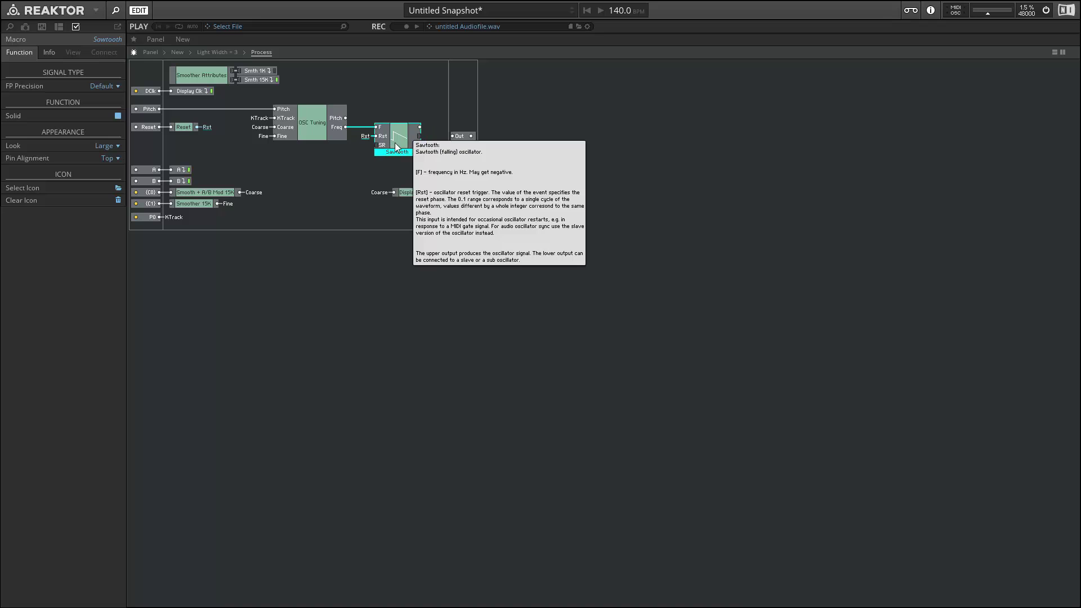
{"action": "left_click", "coordinate": [389, 180]}
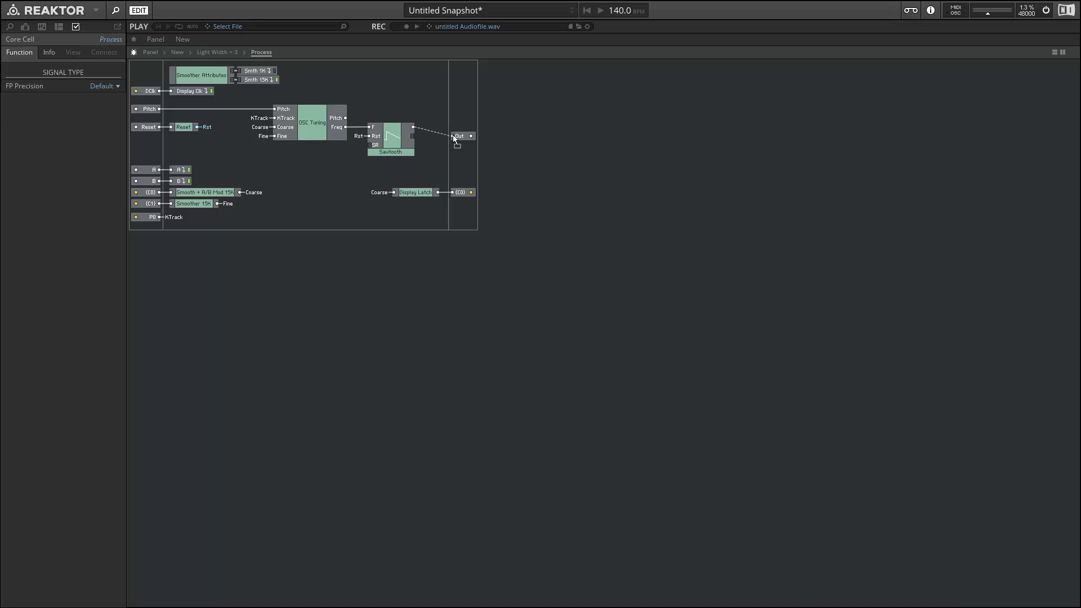
Connect the Sawtooth output to Out and rearrange Display Latch, OSC Tuning and Sawtooth
{"action": "left_click_drag", "start_coordinate": [453, 136], "coordinate": [472, 129]}
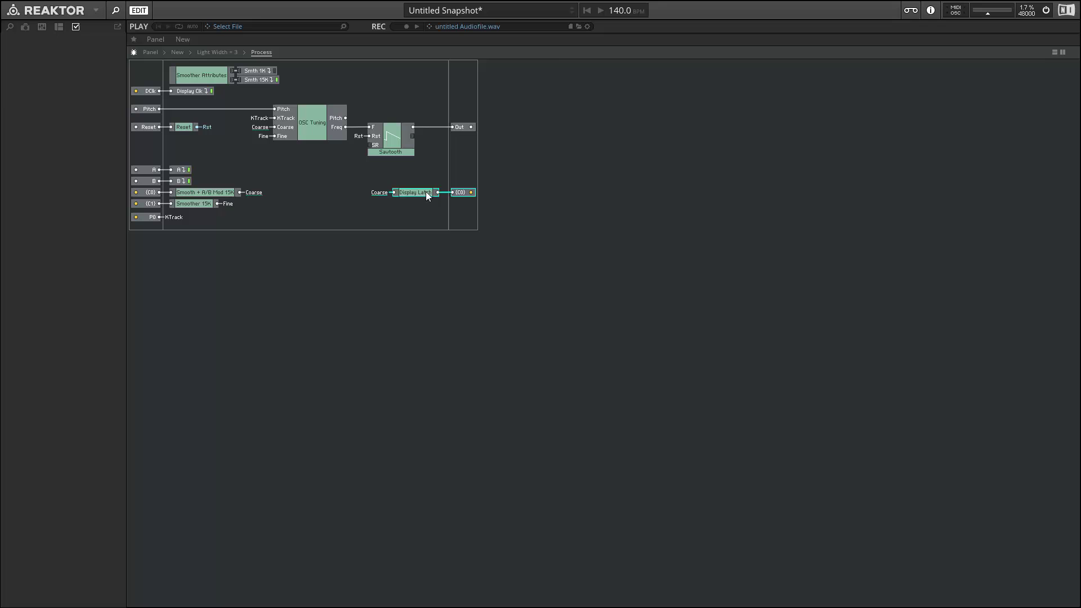
{"action": "left_click_drag", "start_coordinate": [425, 192], "coordinate": [528, 207]}
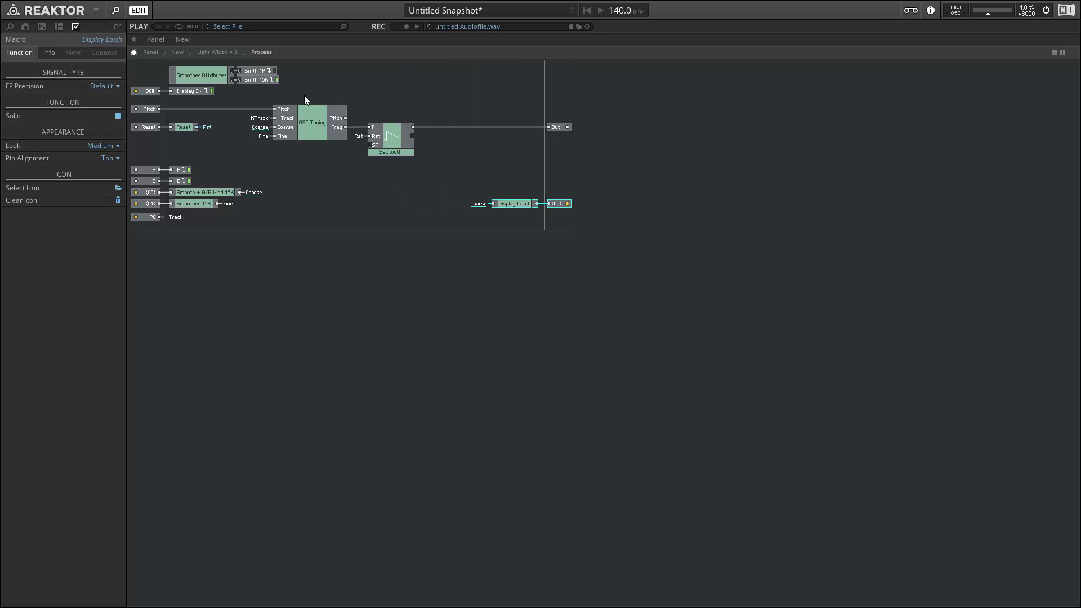
{"action": "left_click_drag", "start_coordinate": [305, 100], "coordinate": [462, 146]}
{"action": "left_click", "coordinate": [449, 179]}
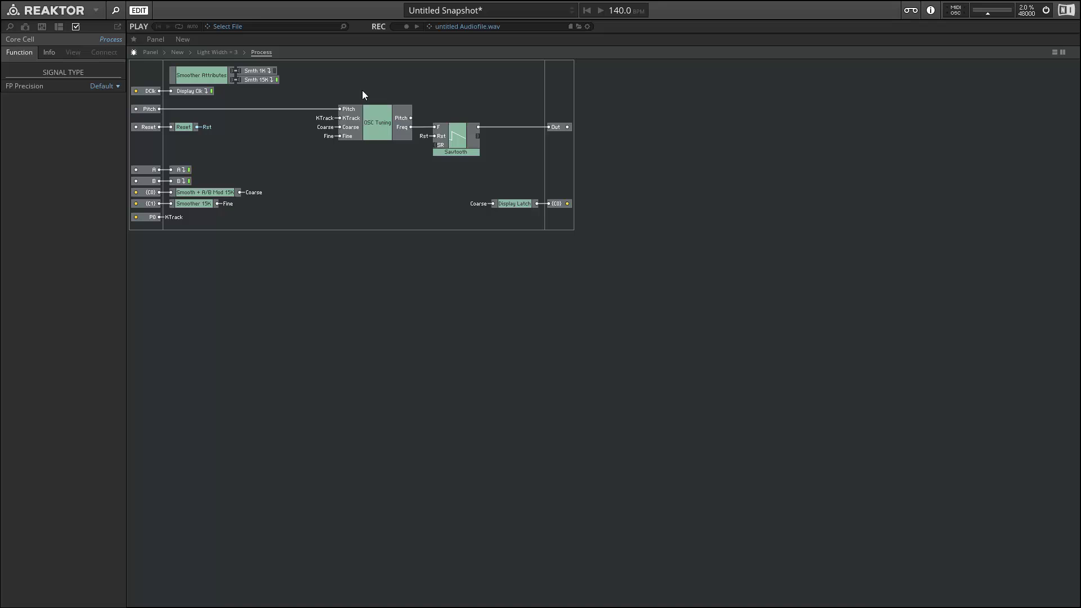
Duplicate the OSC Tuning and Sawtooth pair below and delete the copy's Fine bus
{"action": "left_click_drag", "start_coordinate": [354, 86], "coordinate": [450, 151]}
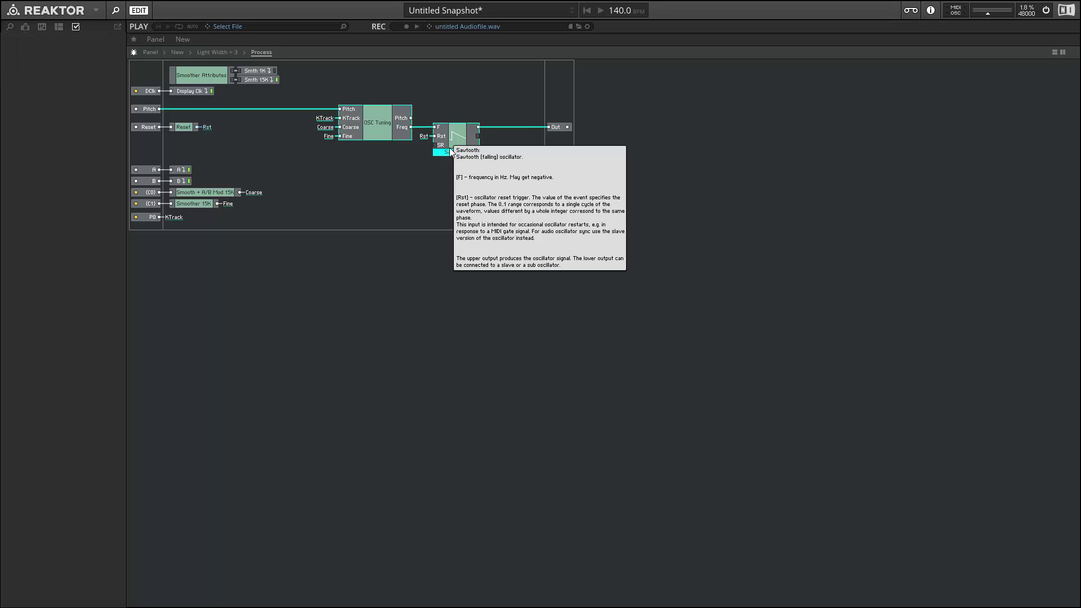
{"action": "key", "text": "ctrl+d"}
{"action": "left_click_drag", "start_coordinate": [393, 133], "coordinate": [390, 164]}
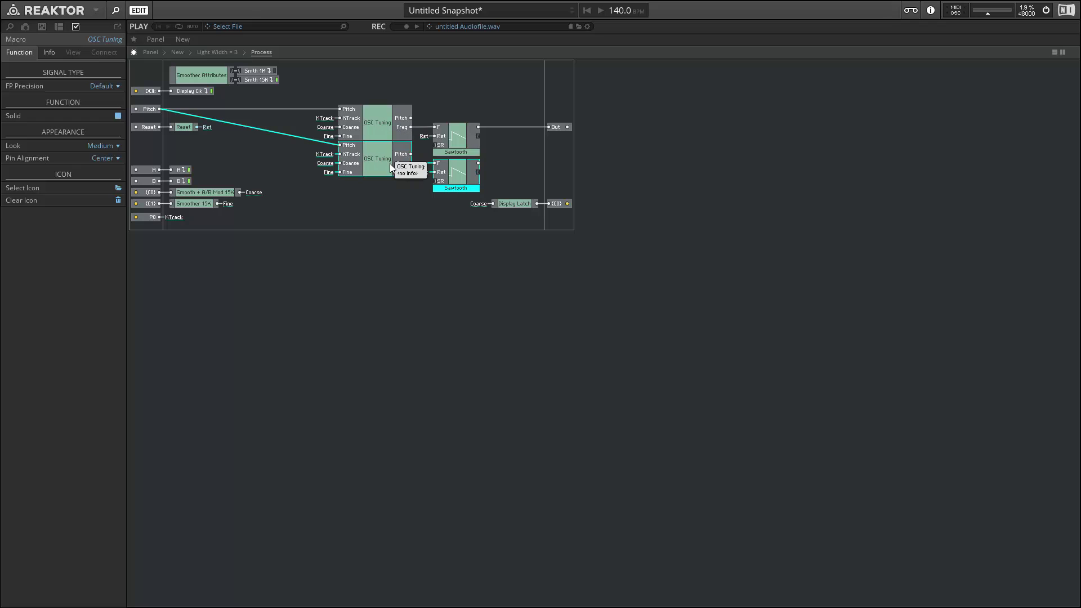
{"action": "left_click", "coordinate": [403, 201]}
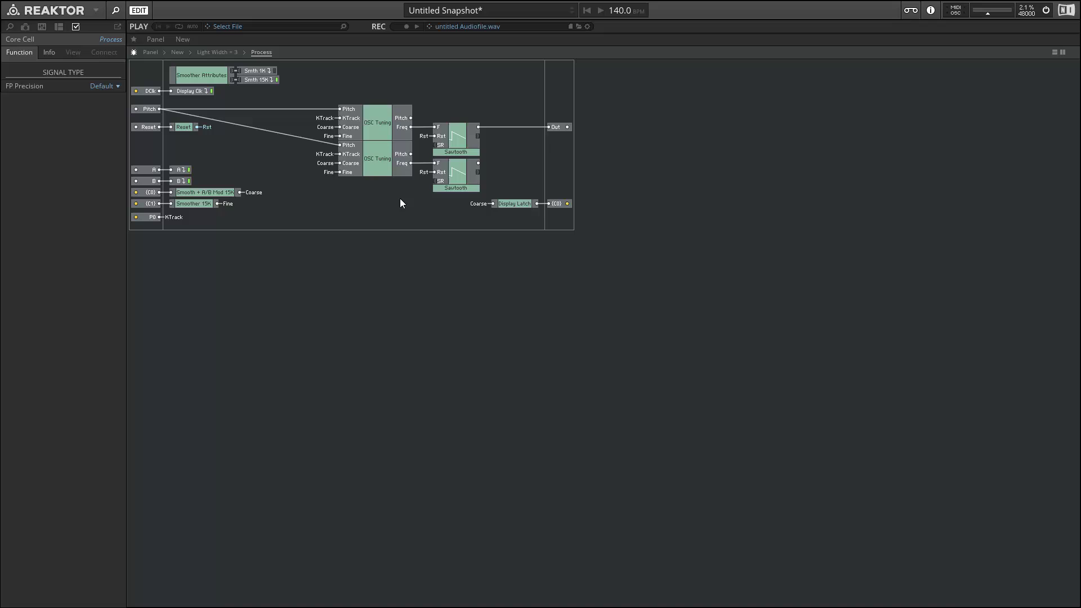
{"action": "left_click", "coordinate": [329, 172]}
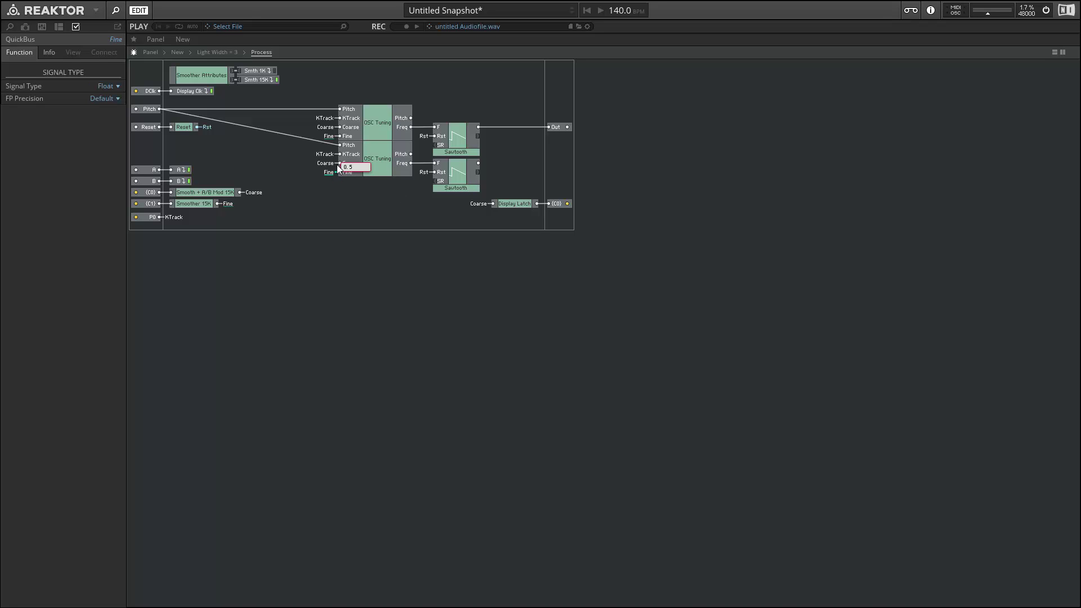
{"action": "key", "text": "Delete"}
Add a Subtract module with QuickConst 1 on its top input and the Fine bus below
{"action": "right_click", "coordinate": [272, 154]}
{"action": "mouse_move", "coordinate": [284, 163]}
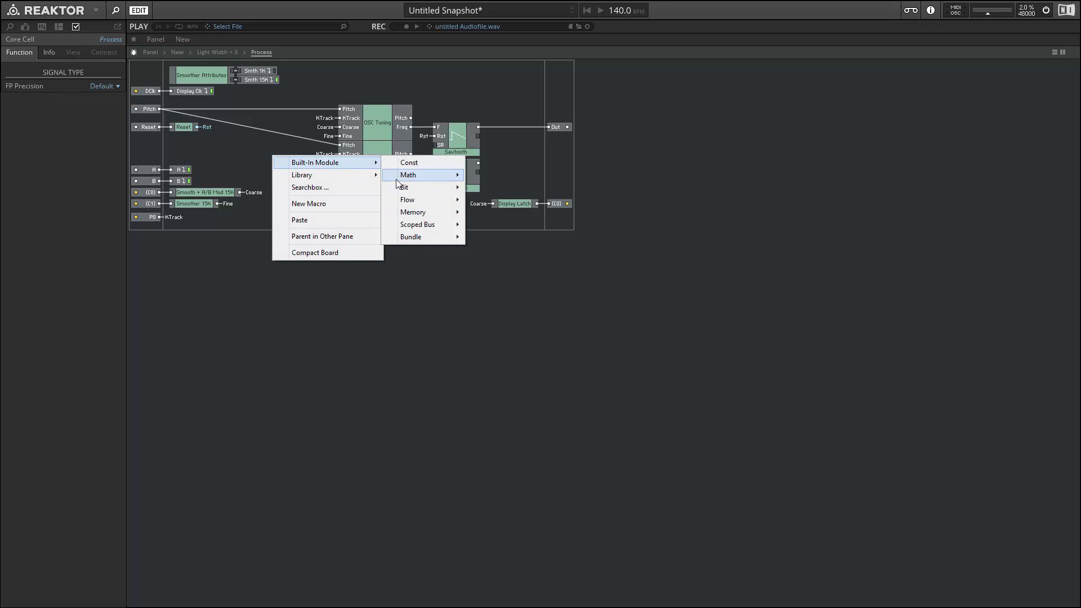
{"action": "mouse_move", "coordinate": [416, 175]}
{"action": "left_click", "coordinate": [504, 187]}
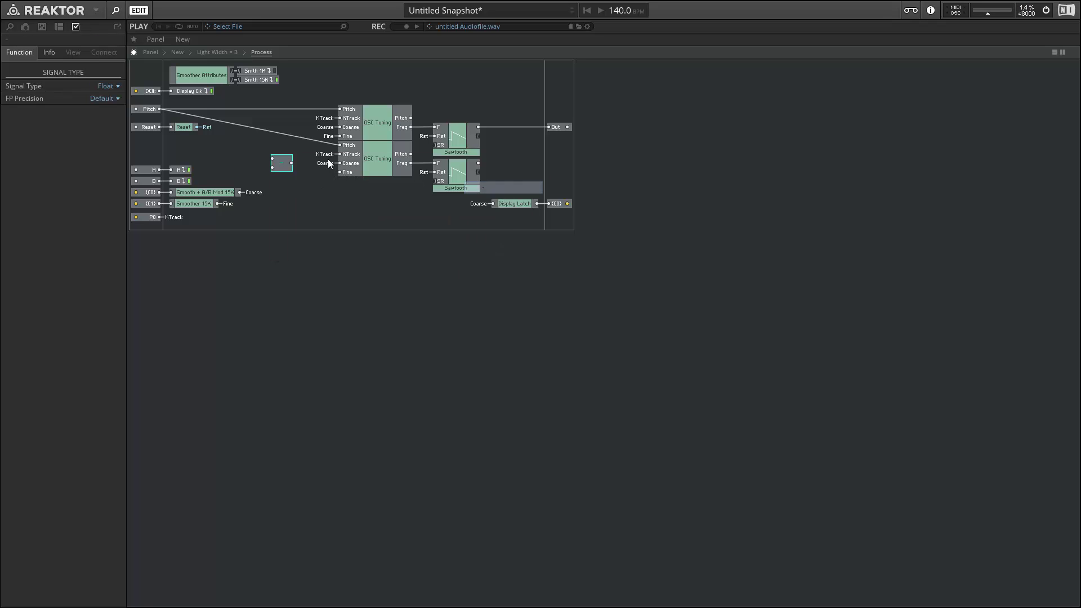
{"action": "right_click", "coordinate": [272, 159]}
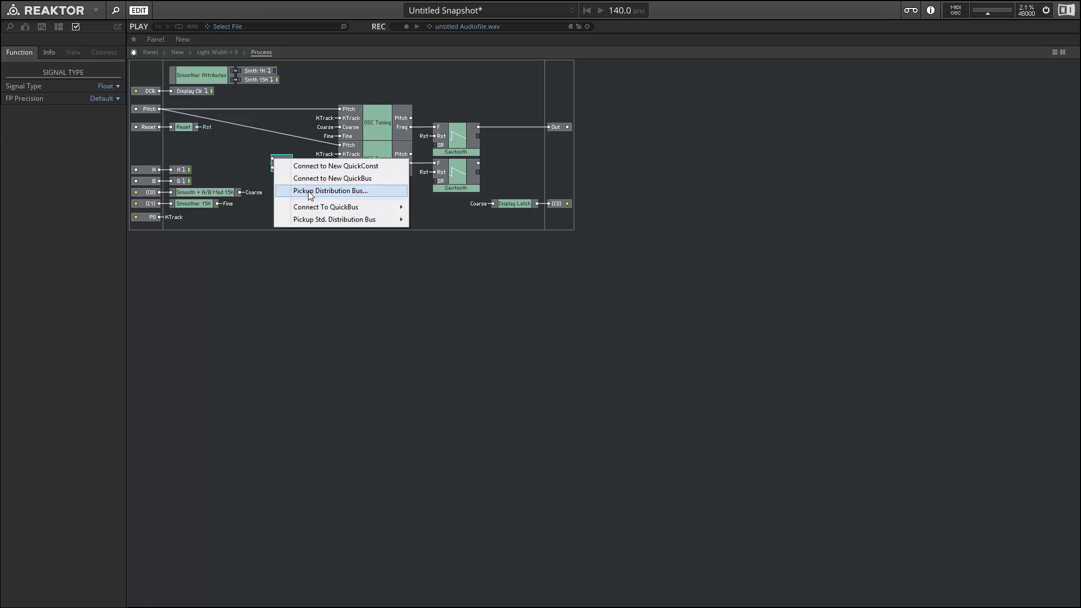
{"action": "left_click", "coordinate": [320, 166]}
{"action": "right_click", "coordinate": [273, 169]}
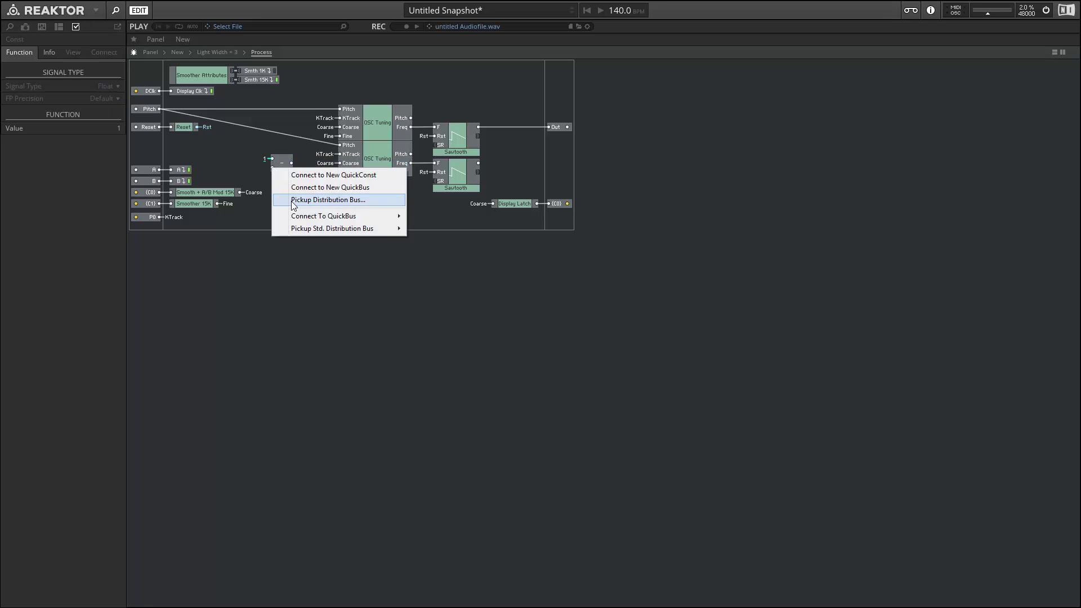
{"action": "mouse_move", "coordinate": [332, 216]}
{"action": "left_click", "coordinate": [445, 228]}
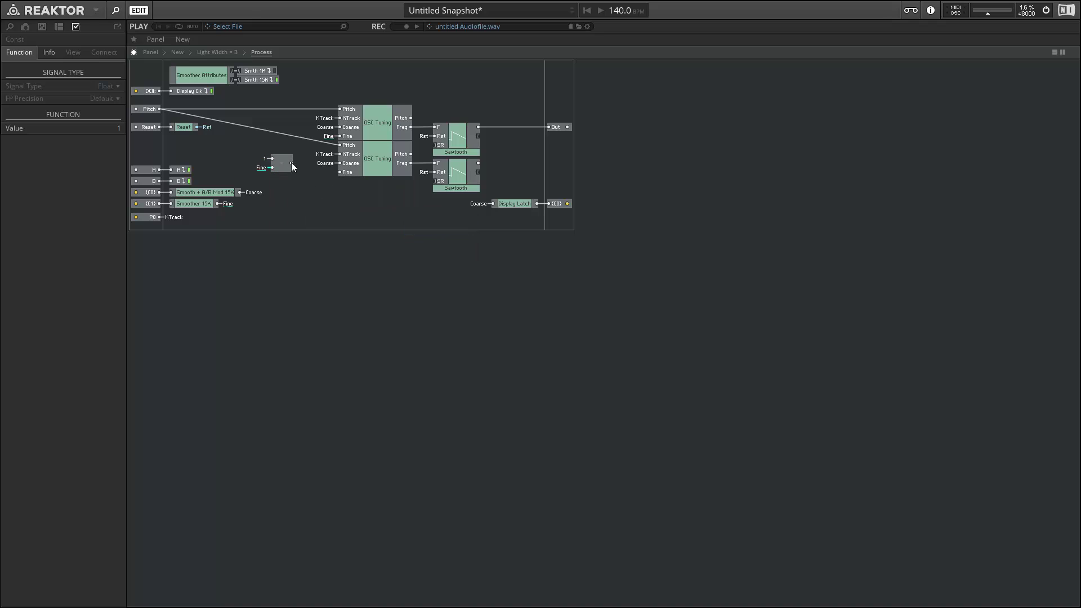
Place the subtract module beside the second OSC Tuning and move Display Latch further right
{"action": "left_click_drag", "start_coordinate": [287, 167], "coordinate": [307, 177]}
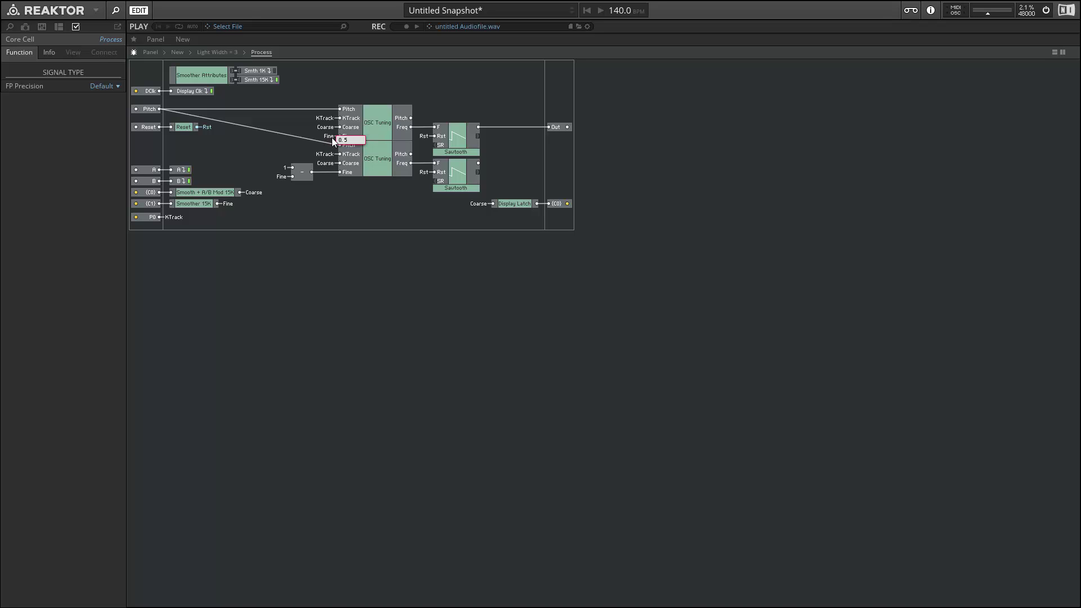
{"action": "double_click", "coordinate": [292, 179]}
{"action": "left_click_drag", "start_coordinate": [523, 204], "coordinate": [591, 203]}
{"action": "left_click", "coordinate": [551, 162]}
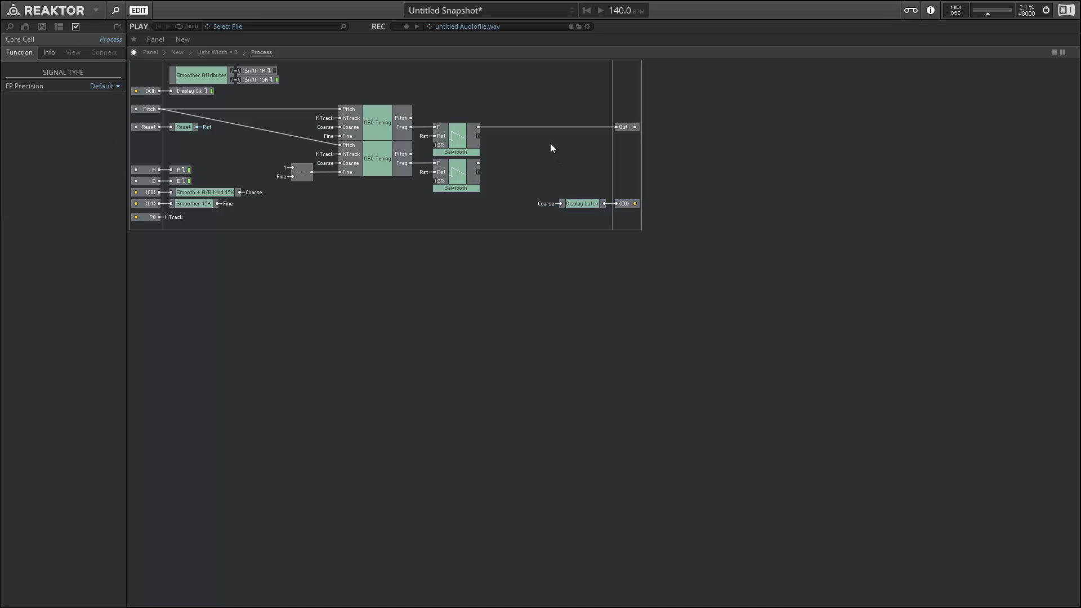
Insert an Add module and connect the Sawtooth output into it
{"action": "right_click", "coordinate": [532, 126]}
{"action": "right_click", "coordinate": [533, 100]}
{"action": "mouse_move", "coordinate": [575, 107]}
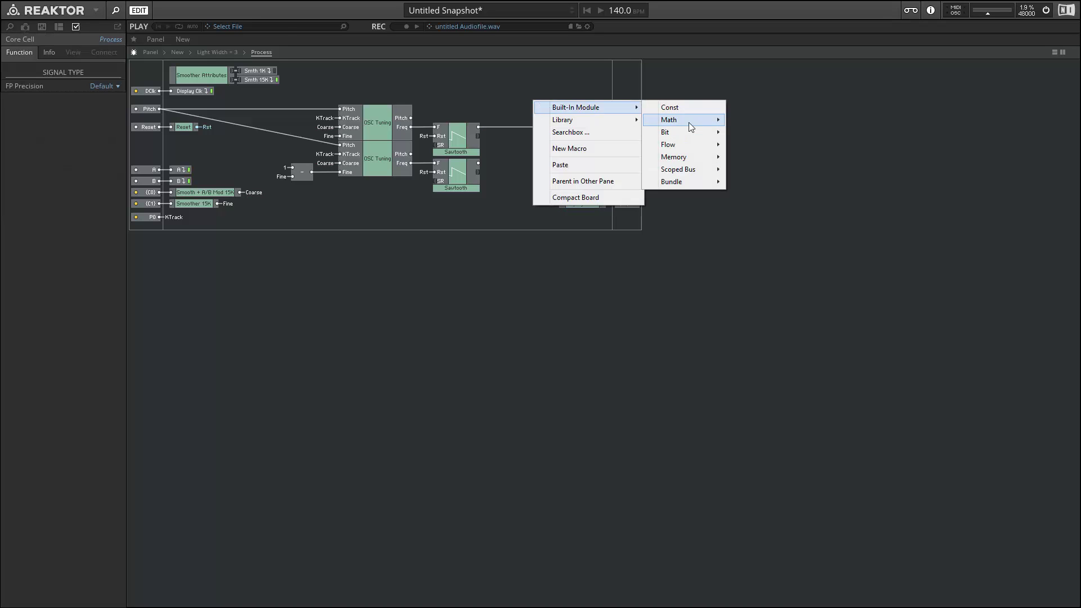
{"action": "mouse_move", "coordinate": [688, 120]}
{"action": "left_click", "coordinate": [745, 122]}
{"action": "mouse_move", "coordinate": [478, 127]}
{"action": "left_mouse_down"}
{"action": "mouse_move", "coordinate": [547, 127]}
{"action": "mouse_move", "coordinate": [535, 107]}
{"action": "mouse_move", "coordinate": [536, 158]}
{"action": "mouse_move", "coordinate": [513, 161]}
{"action": "mouse_move", "coordinate": [504, 133]}
{"action": "left_mouse_up"}
Add a multiply module after Add, with a new QuickConst of 0.5 on its lower input
{"action": "right_click", "coordinate": [552, 99]}
{"action": "mouse_move", "coordinate": [613, 106]}
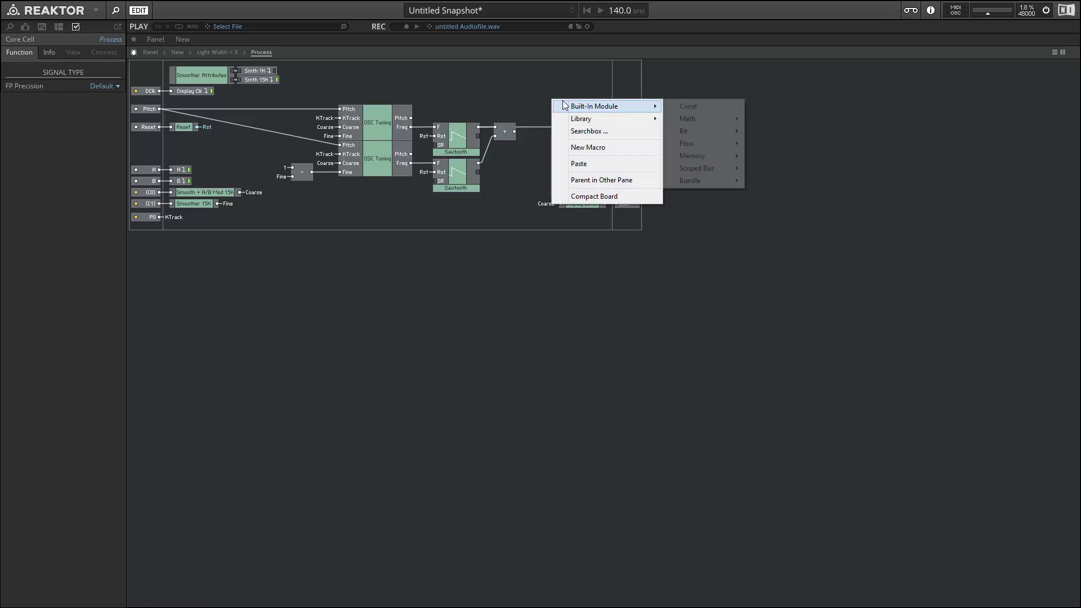
{"action": "mouse_move", "coordinate": [690, 118]}
{"action": "left_click", "coordinate": [767, 143]}
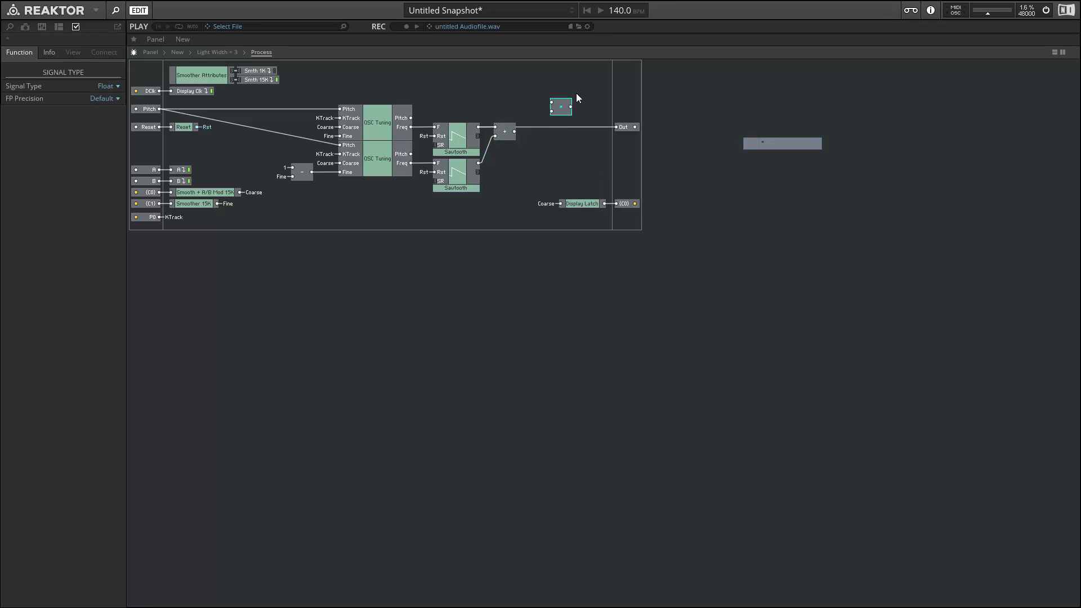
{"action": "mouse_move", "coordinate": [515, 131]}
{"action": "left_mouse_down"}
{"action": "mouse_move", "coordinate": [551, 102]}
{"action": "mouse_move", "coordinate": [563, 140]}
{"action": "left_mouse_up"}
{"action": "right_click", "coordinate": [550, 141]}
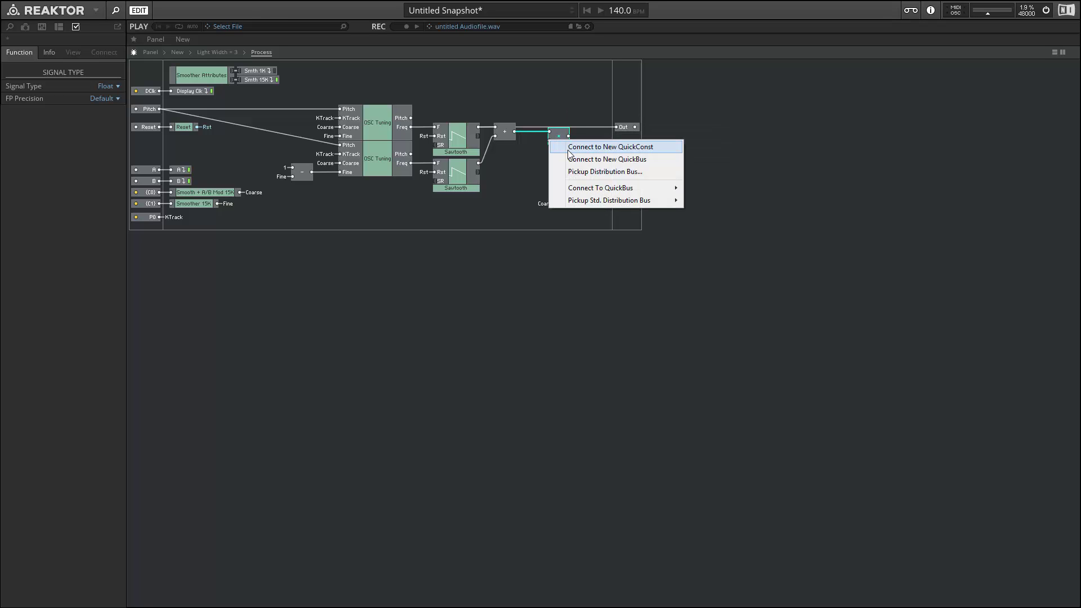
{"action": "left_click", "coordinate": [570, 151]}
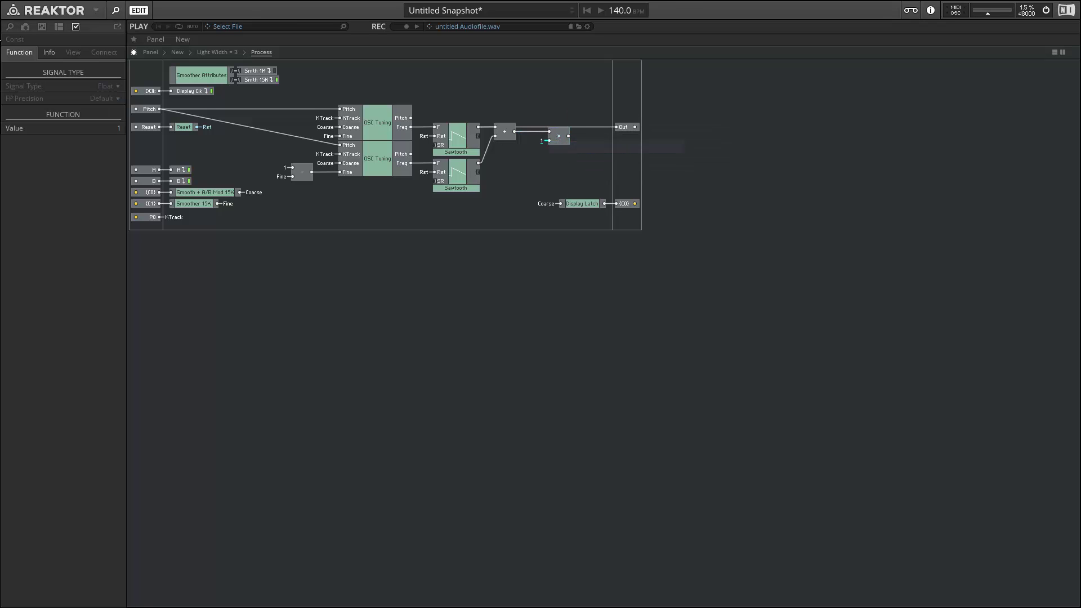
{"action": "left_click", "coordinate": [89, 126]}
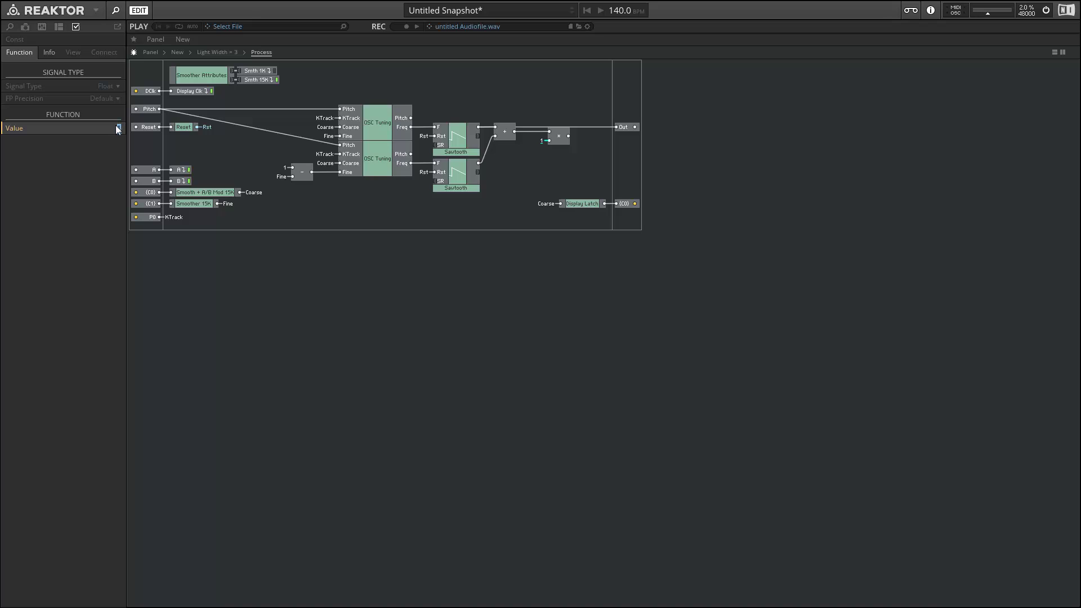
{"action": "left_click", "coordinate": [526, 168]}
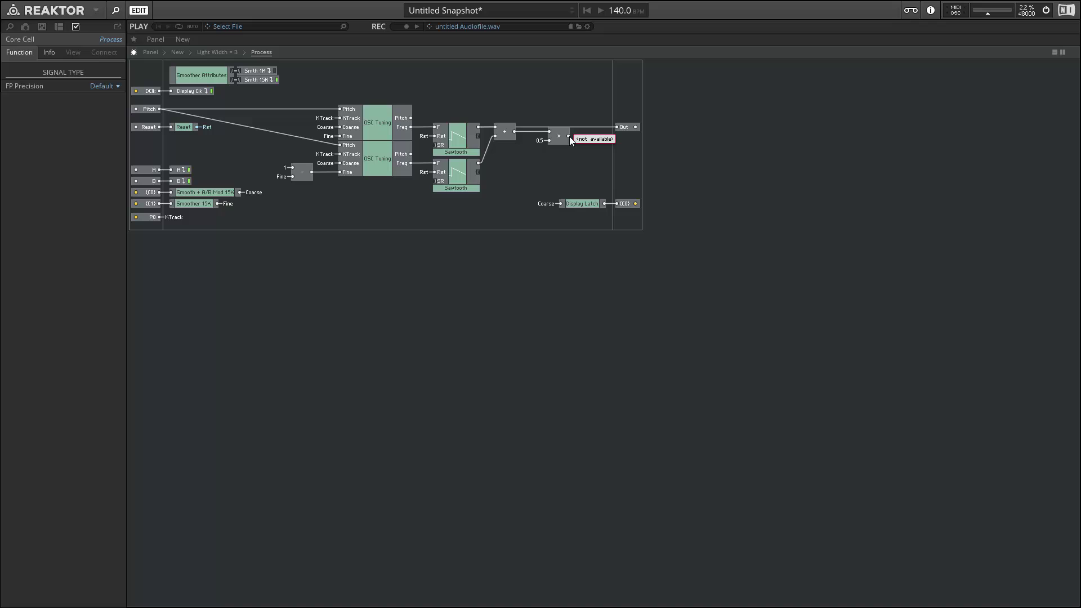
Wire the multiplier output to Out and align Out so the wire runs straight
{"action": "left_click_drag", "start_coordinate": [572, 137], "coordinate": [624, 131]}
{"action": "left_click_drag", "start_coordinate": [561, 142], "coordinate": [544, 143]}
{"action": "left_click_drag", "start_coordinate": [629, 130], "coordinate": [628, 141]}
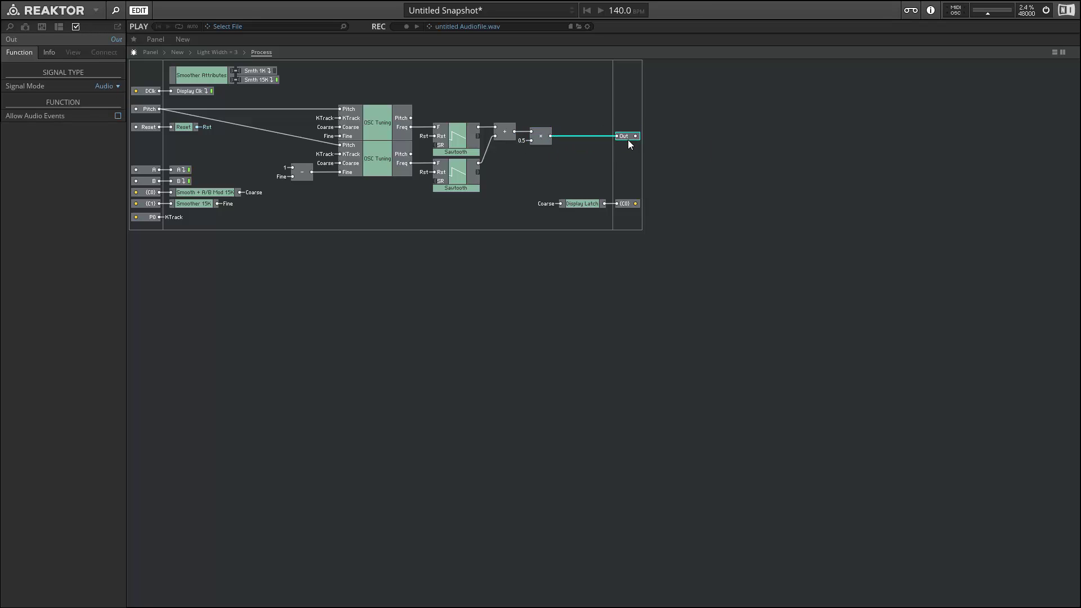
{"action": "left_click", "coordinate": [574, 167]}
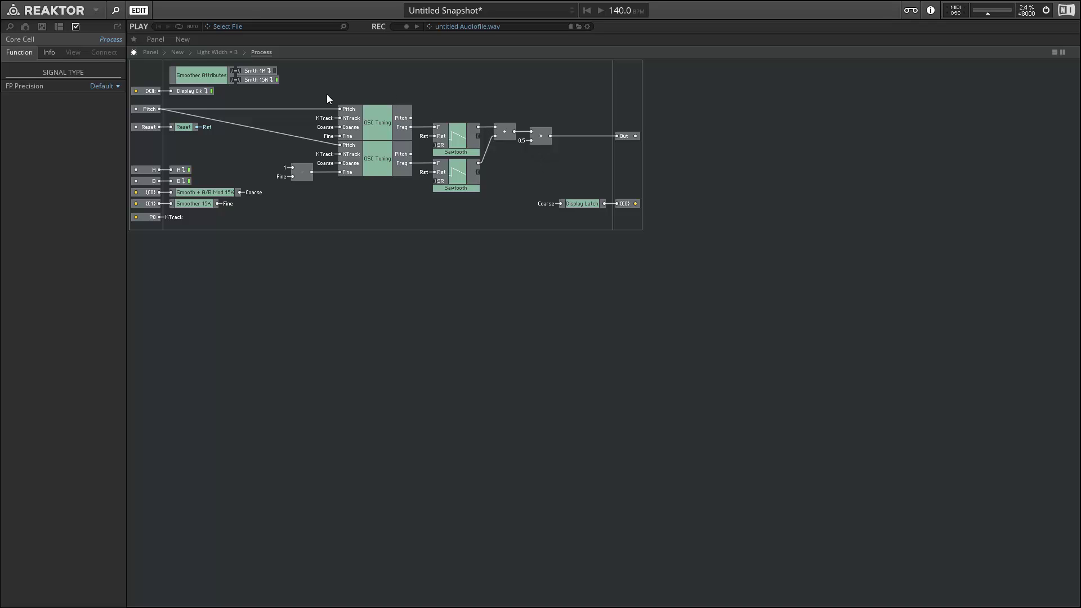
Locate and select the Knob L control inside the Dark on Light macro
{"action": "double_click", "coordinate": [298, 209]}
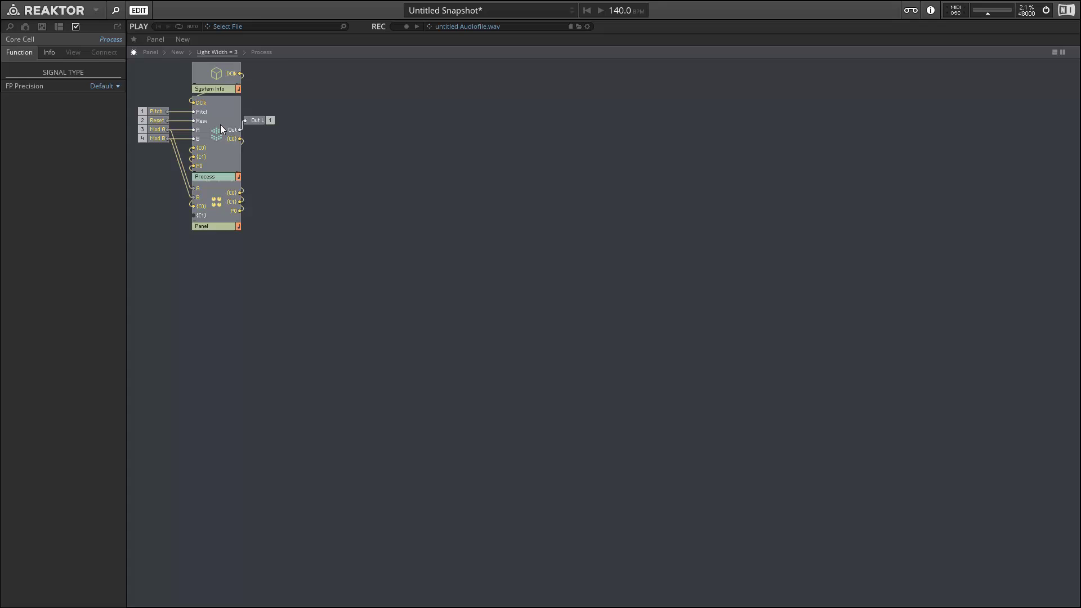
{"action": "double_click", "coordinate": [275, 183]}
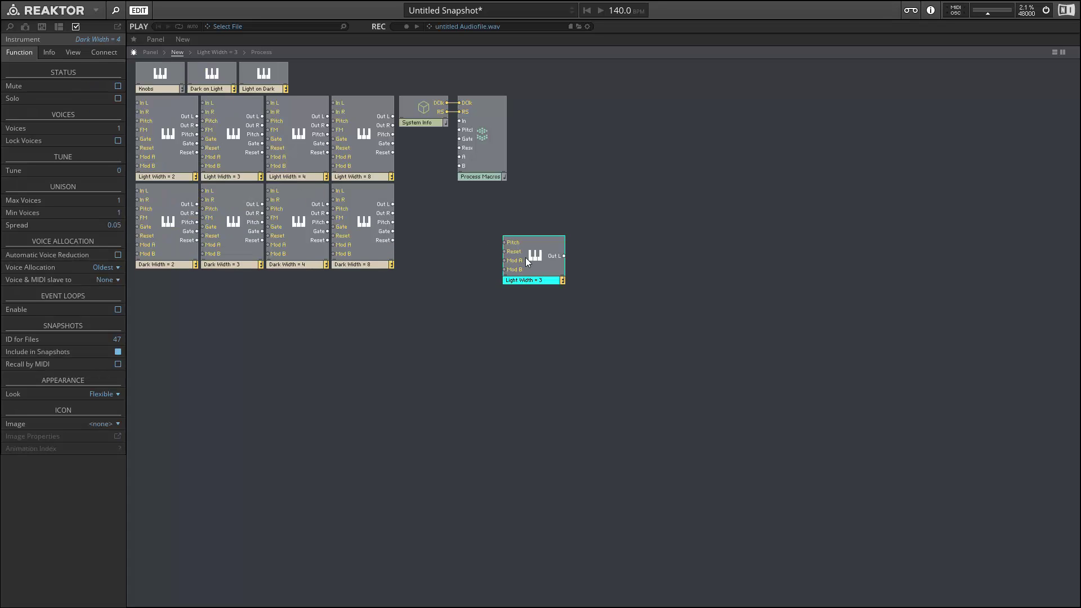
{"action": "double_click", "coordinate": [205, 73]}
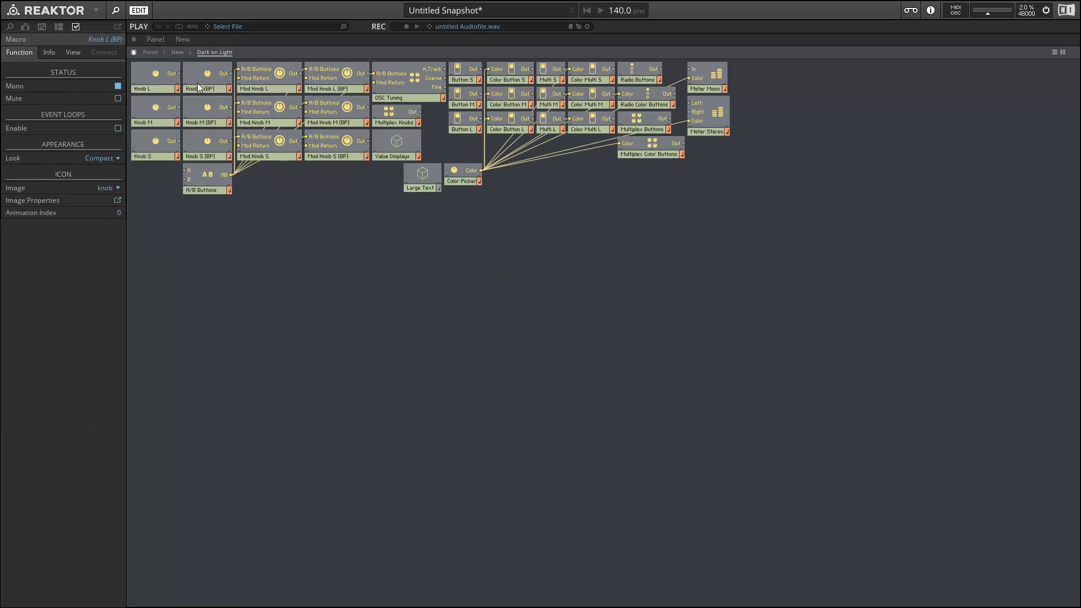
{"action": "left_click", "coordinate": [150, 76]}
{"action": "double_click", "coordinate": [149, 78]}
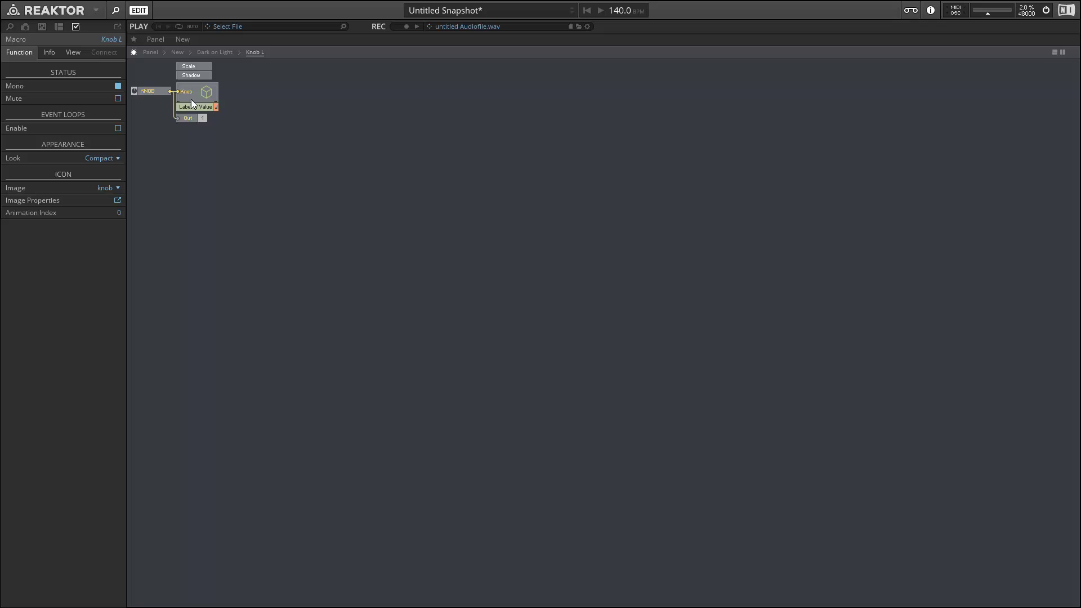
{"action": "double_click", "coordinate": [167, 136]}
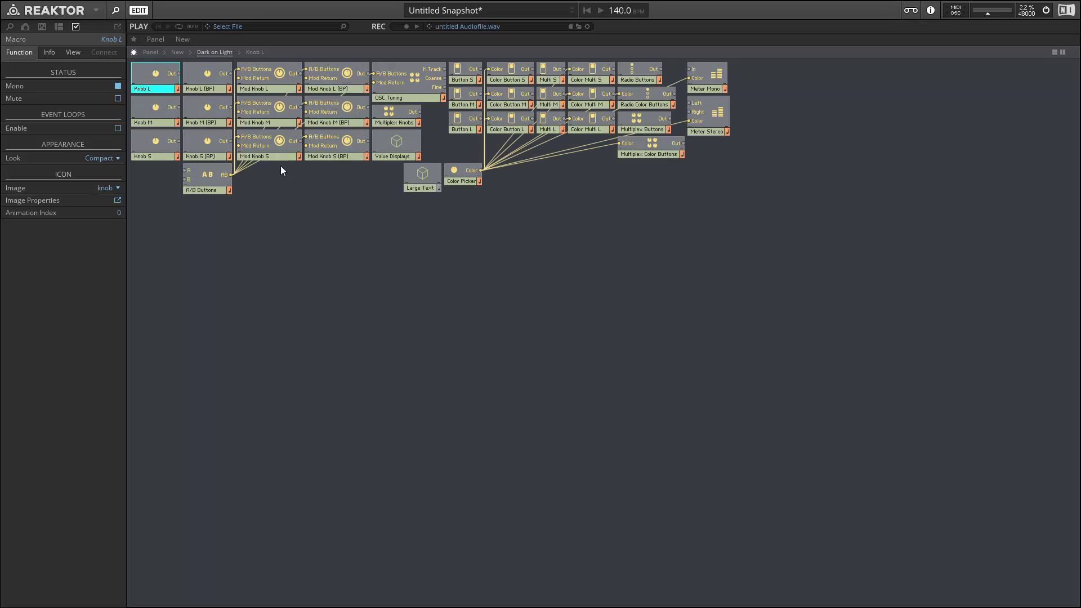
{"action": "double_click", "coordinate": [322, 225]}
Paste Knob L into Light Width = 3's Panel macro, below the OSC Tuning block
{"action": "double_click", "coordinate": [544, 268]}
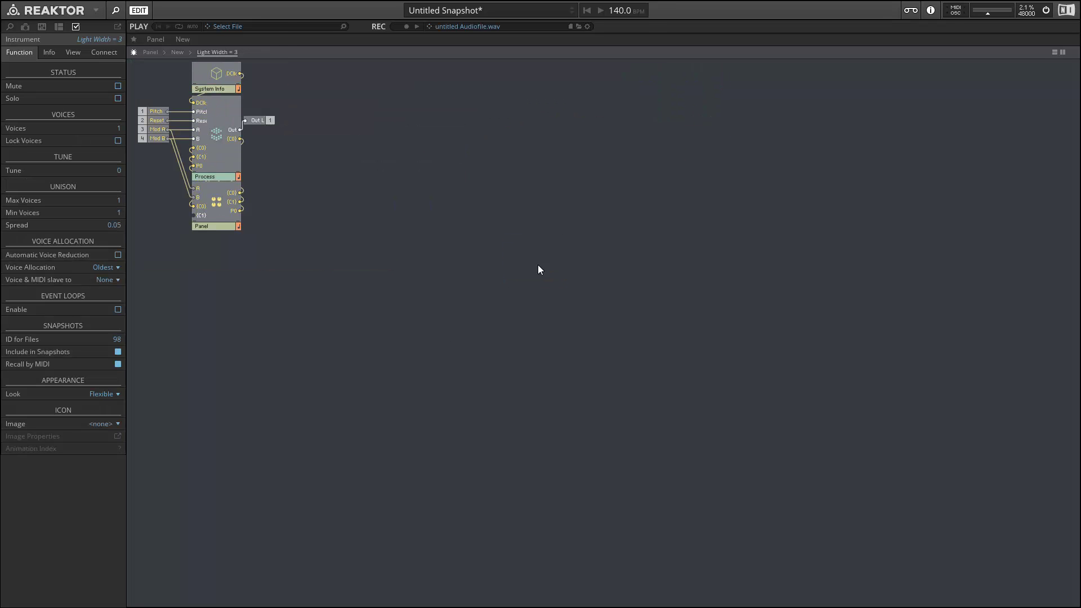
{"action": "double_click", "coordinate": [215, 201]}
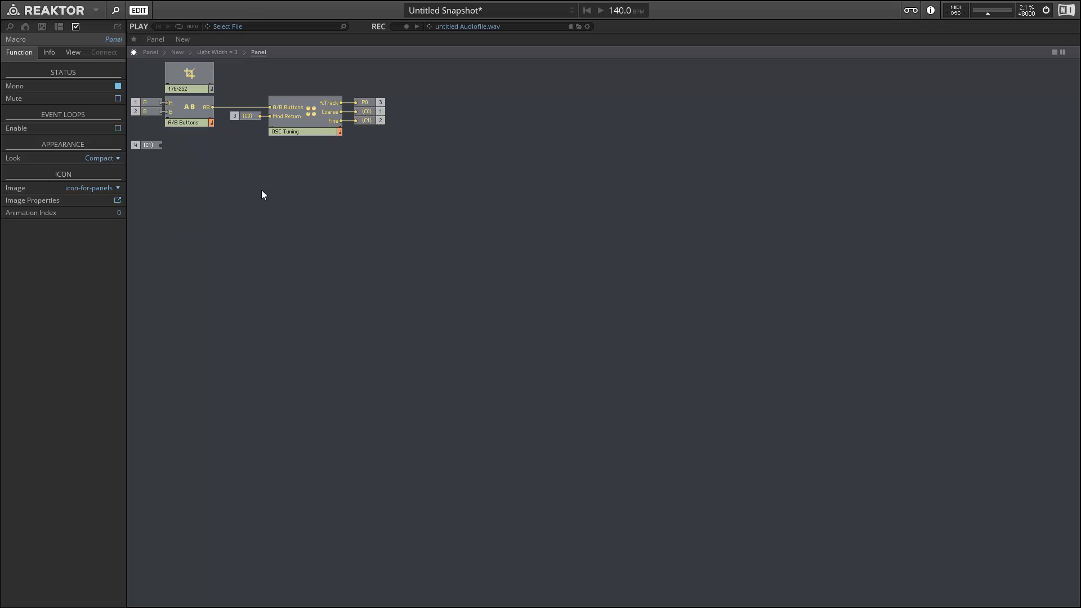
{"action": "key", "text": "ctrl+v"}
{"action": "left_click_drag", "start_coordinate": [266, 225], "coordinate": [317, 162]}
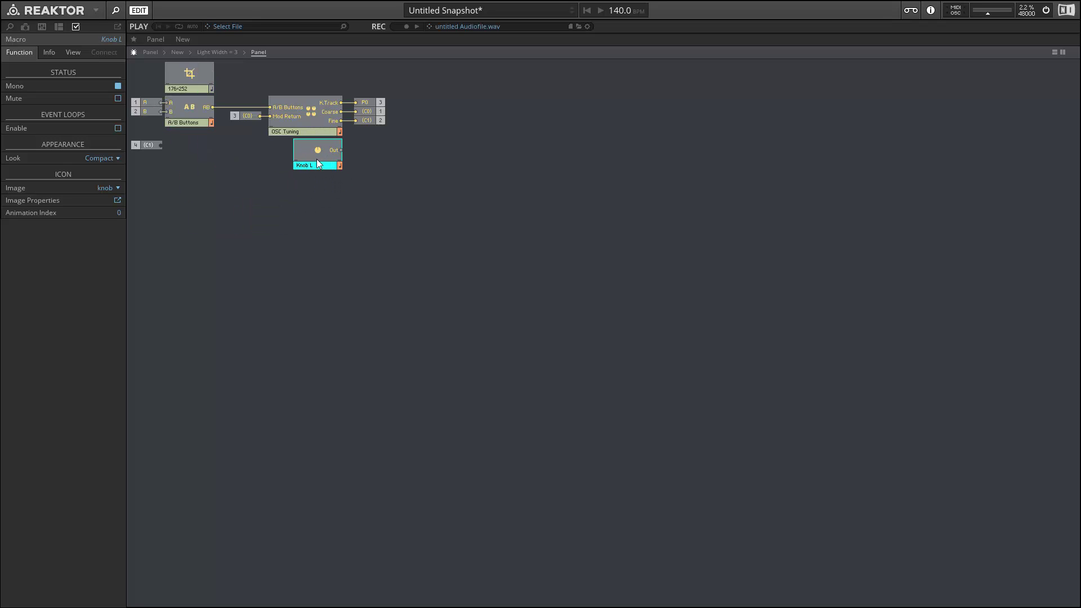
Add an Out Port module and wire Knob L's output into it
{"action": "right_click", "coordinate": [369, 154]}
{"action": "mouse_move", "coordinate": [417, 159]}
{"action": "mouse_move", "coordinate": [523, 370]}
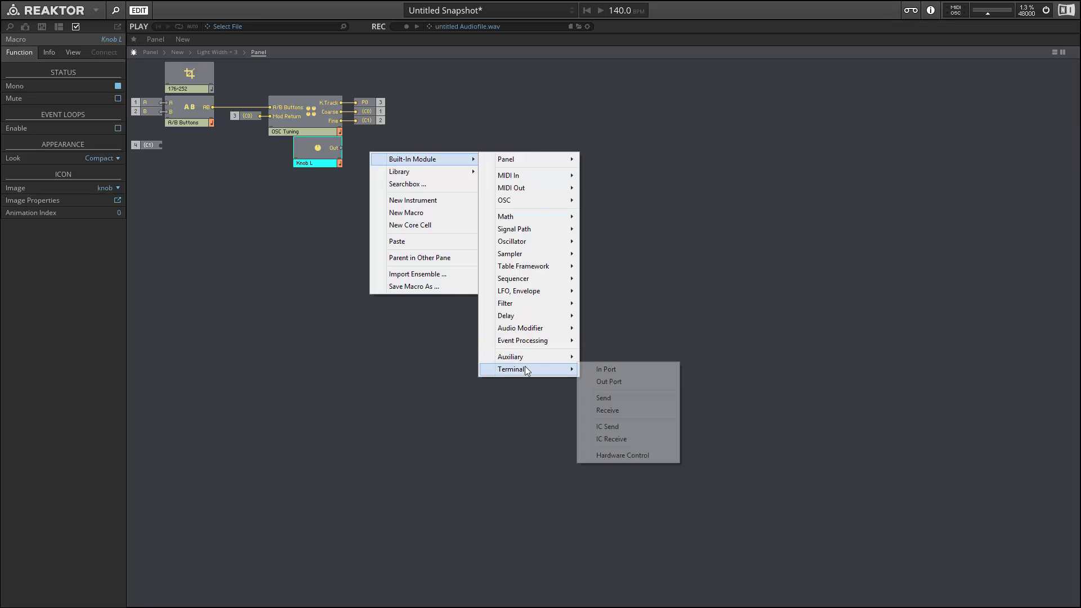
{"action": "left_click", "coordinate": [616, 383]}
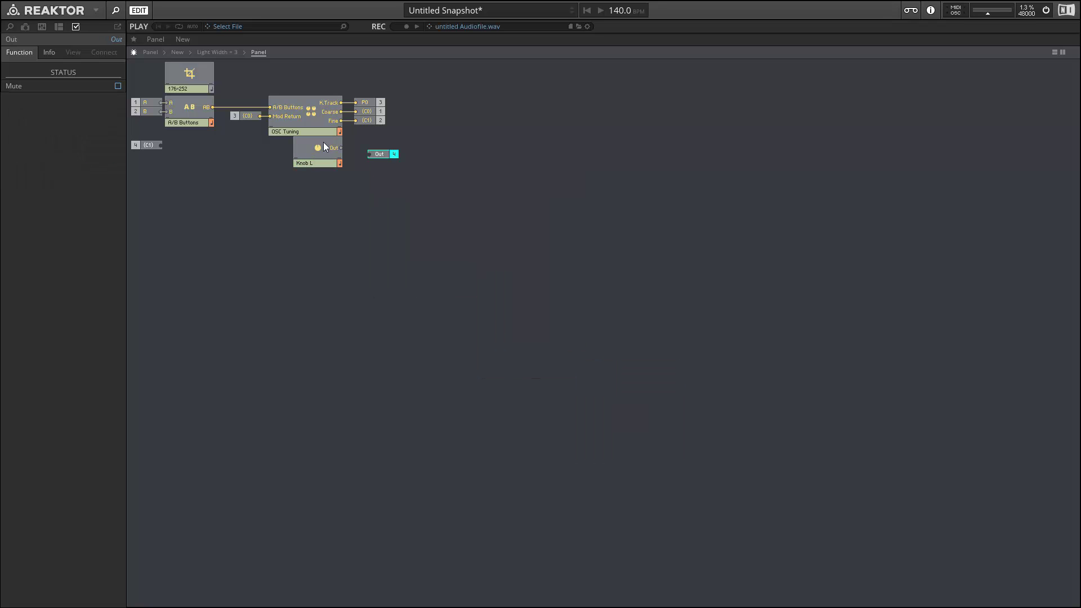
{"action": "left_click_drag", "start_coordinate": [340, 147], "coordinate": [377, 150]}
{"action": "double_click", "coordinate": [370, 147]}
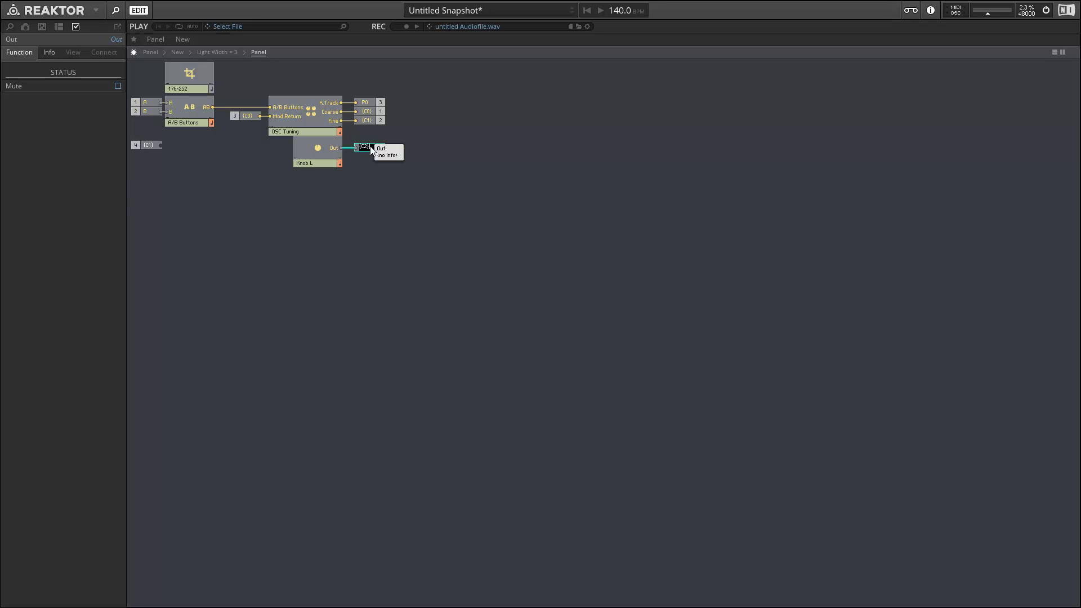
{"action": "left_click", "coordinate": [354, 167]}
Assign the new output module to port 3
{"action": "right_click", "coordinate": [370, 148]}
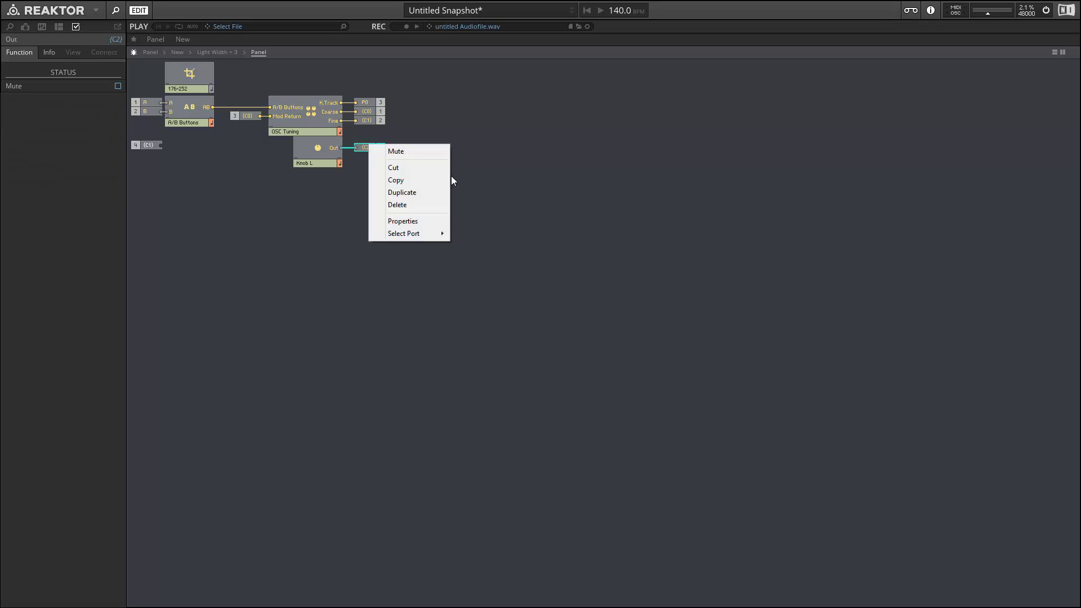
{"action": "mouse_move", "coordinate": [403, 232]}
{"action": "left_click", "coordinate": [476, 258]}
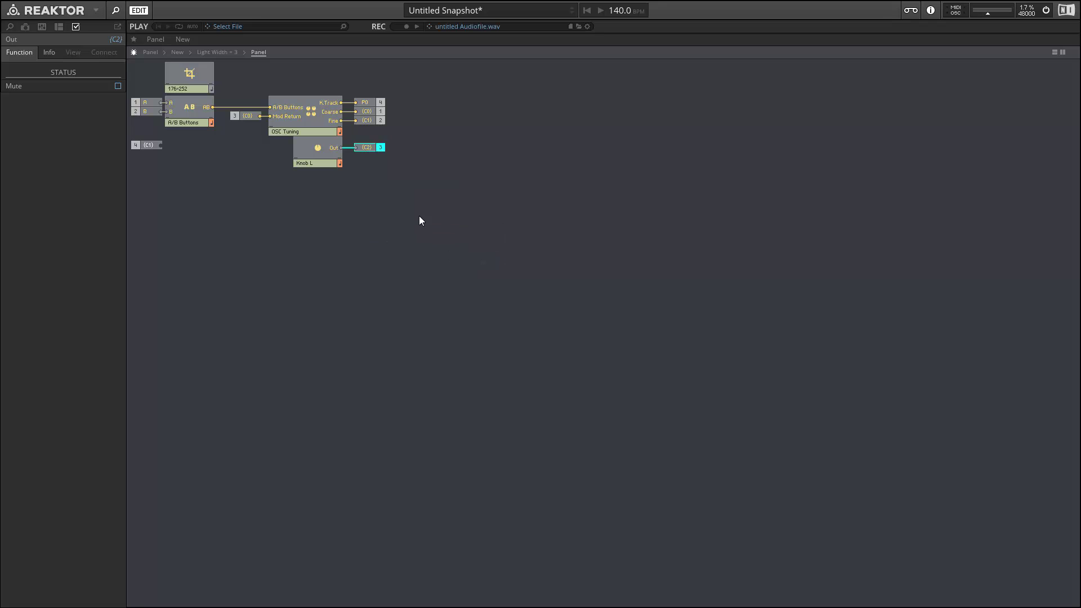
{"action": "left_click", "coordinate": [322, 148]}
Open Knob L down through Label & Value to its Label macro
{"action": "double_click", "coordinate": [322, 148]}
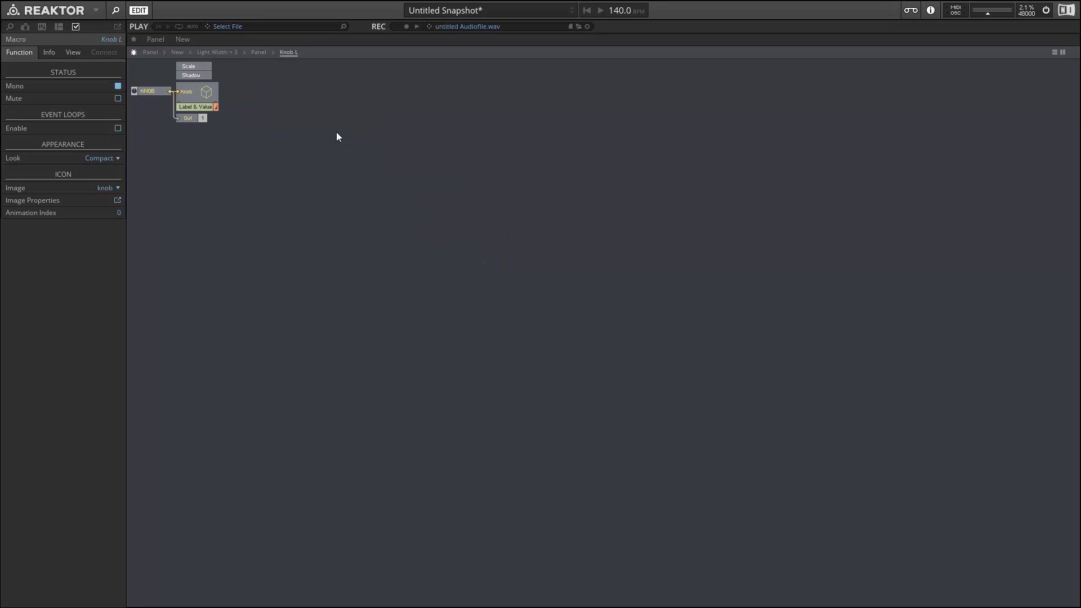
{"action": "left_click", "coordinate": [211, 107]}
{"action": "double_click", "coordinate": [210, 106]}
{"action": "left_click", "coordinate": [313, 157]}
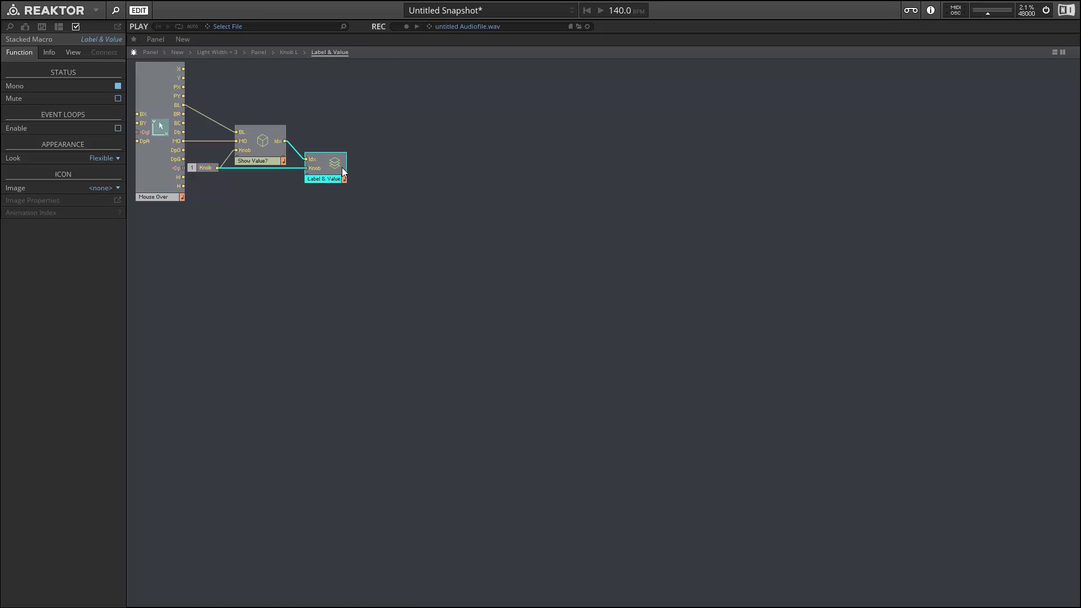
{"action": "double_click", "coordinate": [313, 157]}
{"action": "left_click", "coordinate": [190, 91]}
{"action": "double_click", "coordinate": [190, 90]}
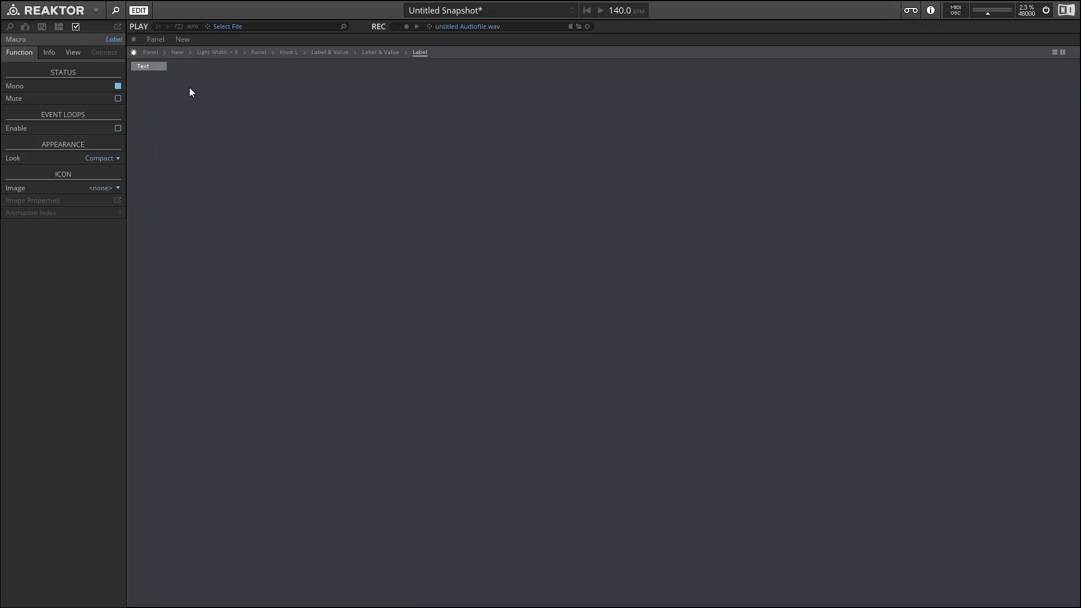
Replace the Text module's LABEL with PHASE and return to the Knob L level
{"action": "left_click", "coordinate": [141, 66]}
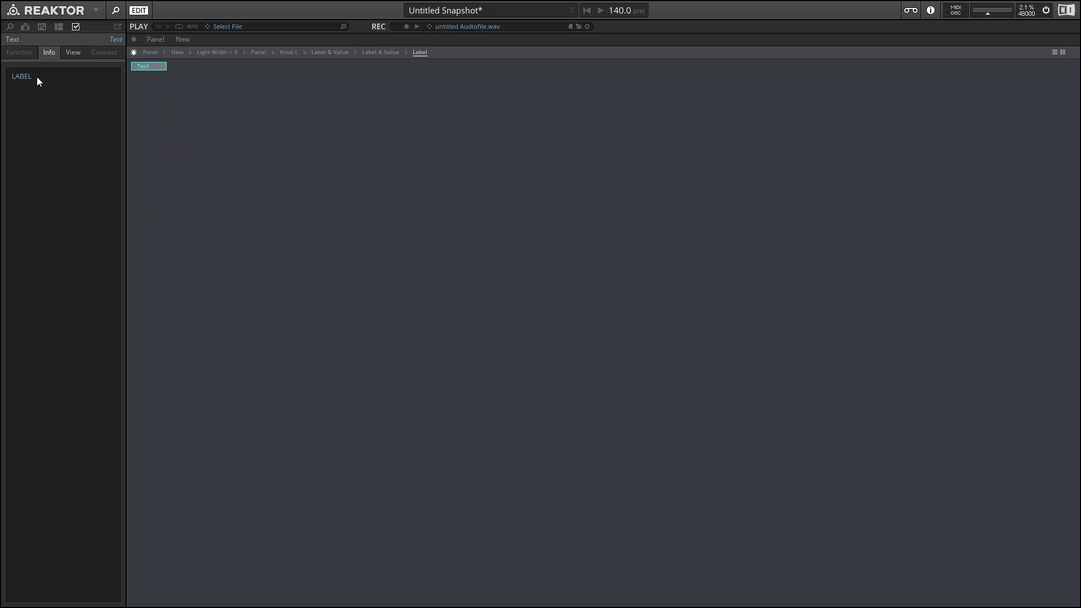
{"action": "left_click_drag", "start_coordinate": [37, 81], "coordinate": [1, 84]}
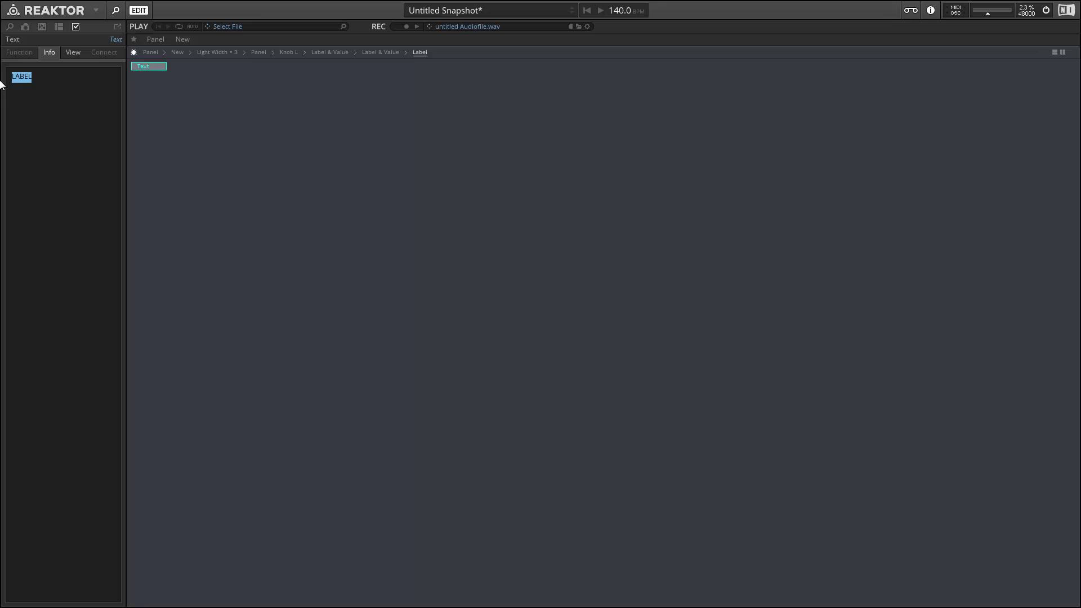
{"action": "type", "text": "PHASE"}
{"action": "left_click", "coordinate": [191, 200]}
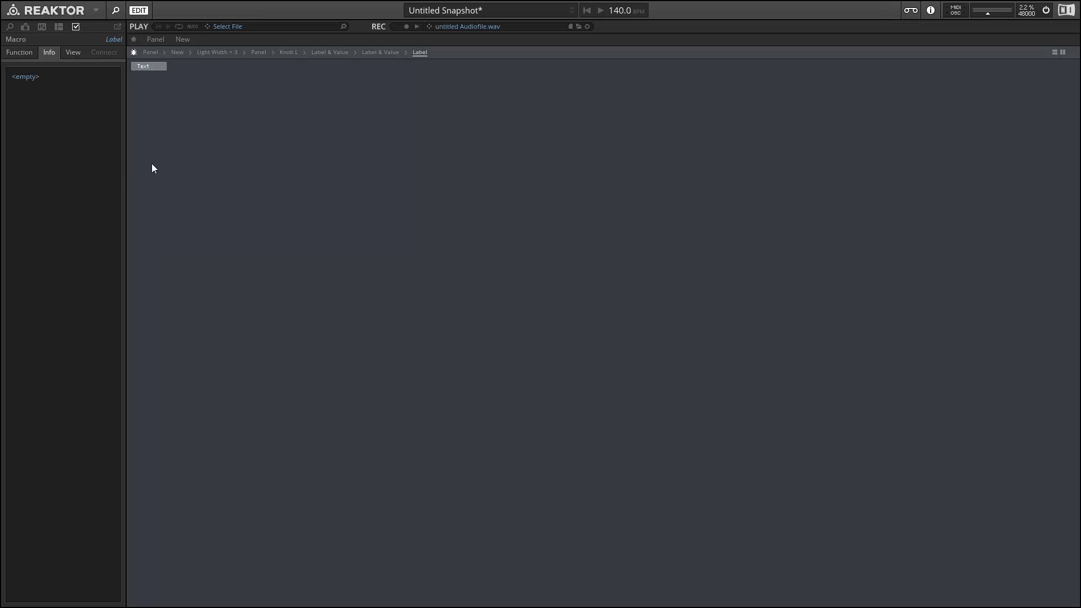
{"action": "double_click", "coordinate": [246, 163]}
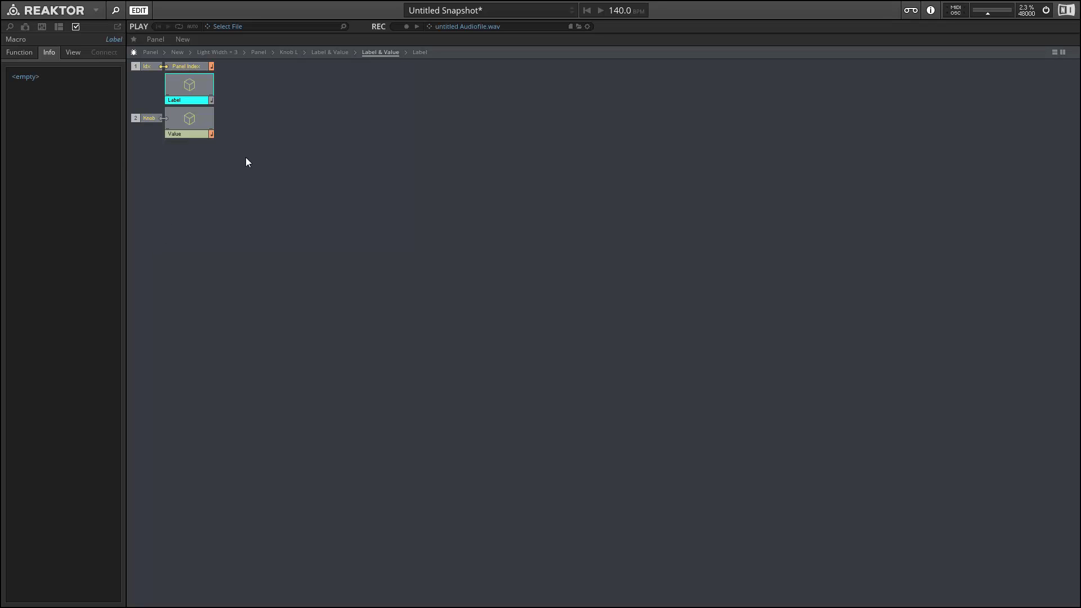
{"action": "double_click", "coordinate": [355, 206]}
Return to the Process cell and move the P0 input further down
{"action": "double_click", "coordinate": [353, 206]}
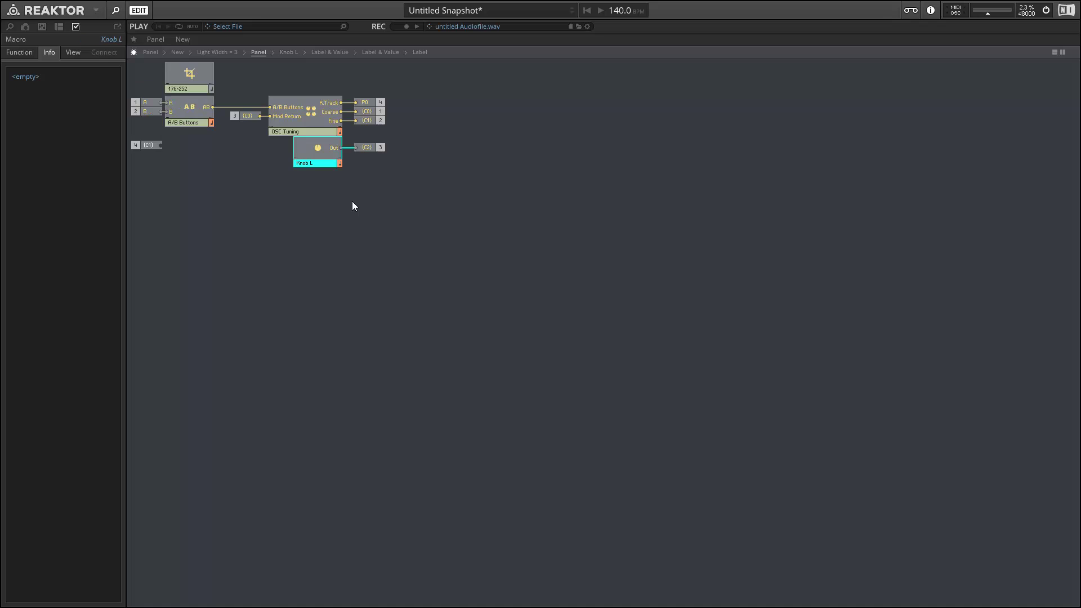
{"action": "double_click", "coordinate": [353, 202]}
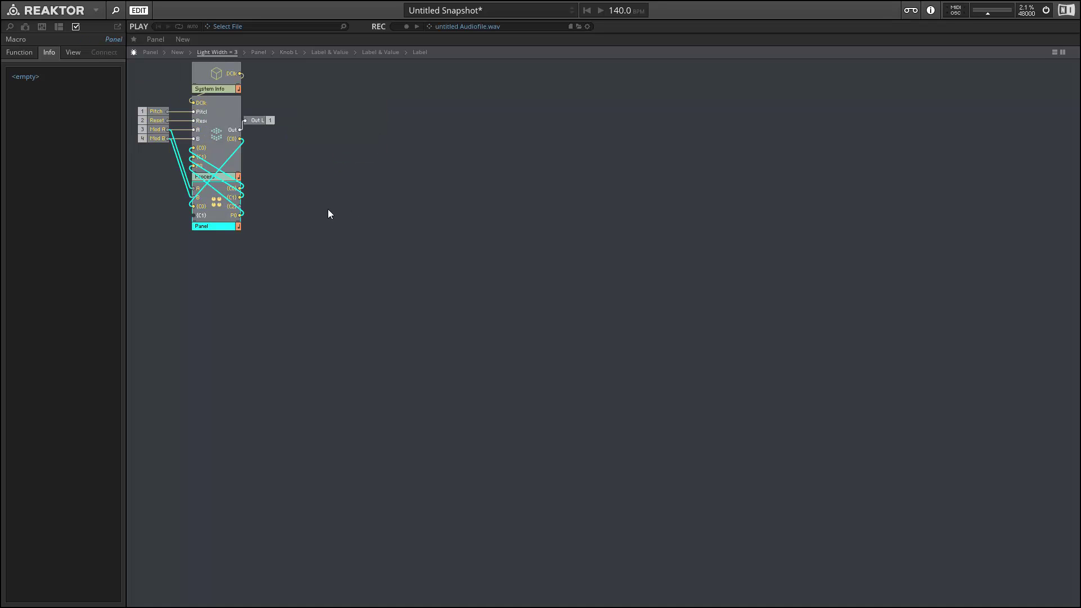
{"action": "double_click", "coordinate": [215, 147]}
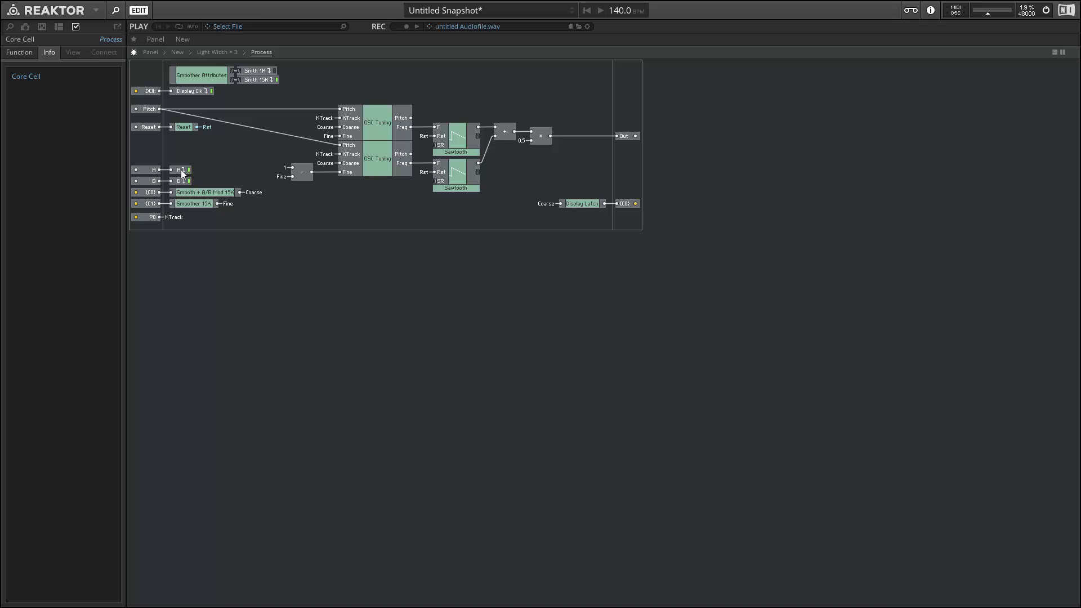
{"action": "left_click_drag", "start_coordinate": [142, 218], "coordinate": [147, 238]}
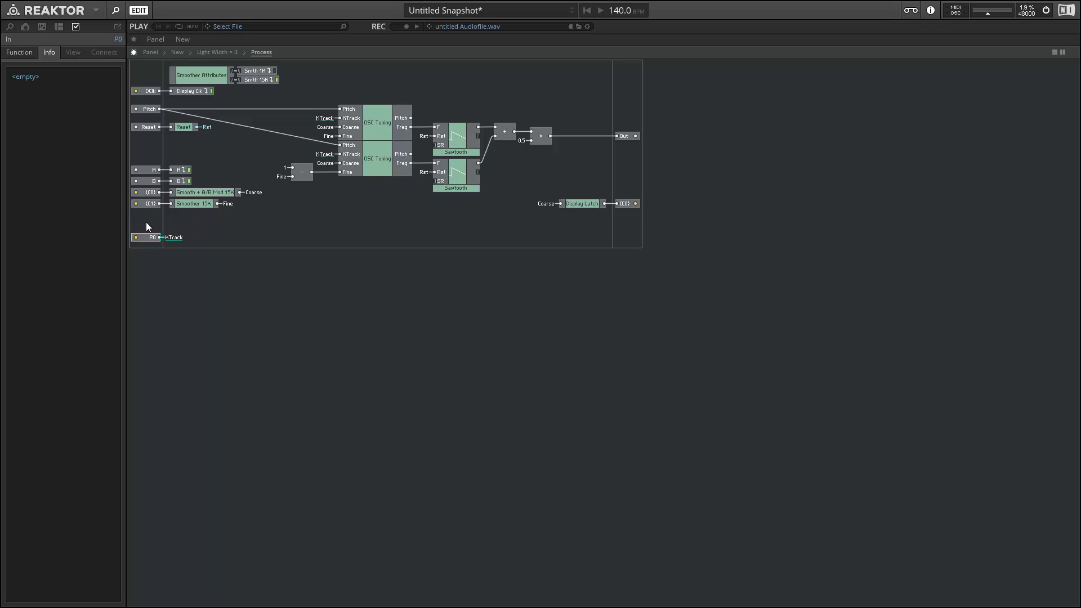
{"action": "right_click", "coordinate": [151, 217]}
{"action": "mouse_move", "coordinate": [225, 224]}
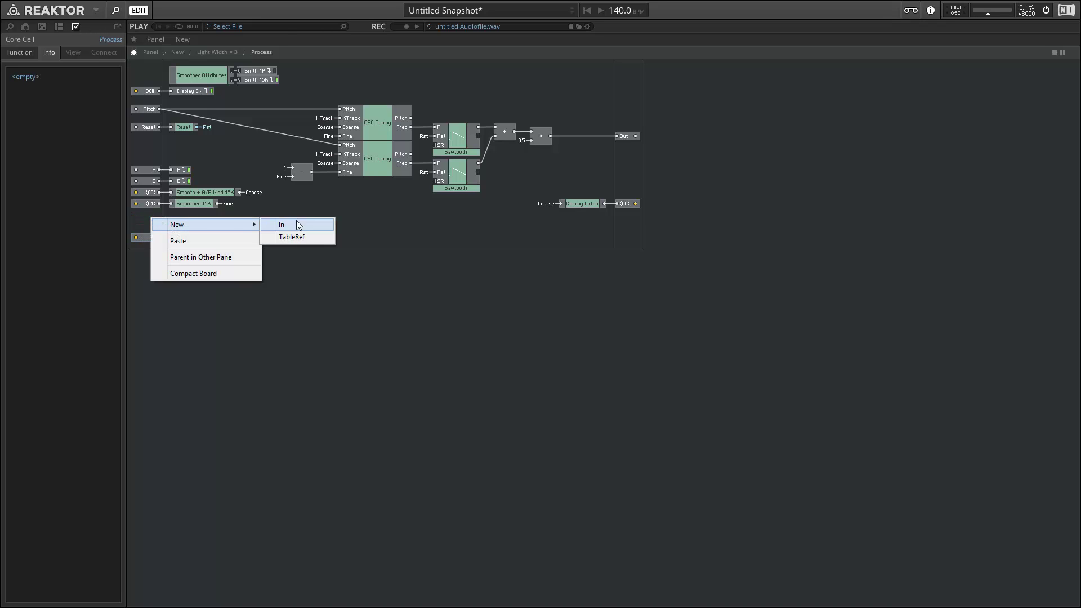
{"action": "left_click", "coordinate": [184, 210]}
Duplicate the {C1} input row as {C2} and rename its bus to Spread
{"action": "left_click_drag", "start_coordinate": [153, 206], "coordinate": [152, 215]}
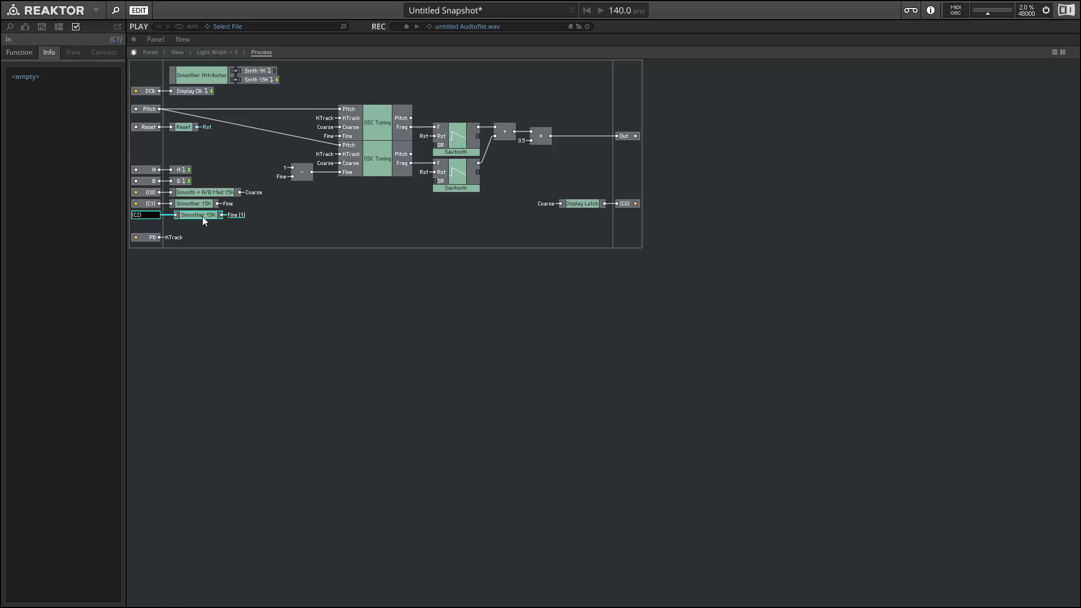
{"action": "left_click", "coordinate": [191, 217]}
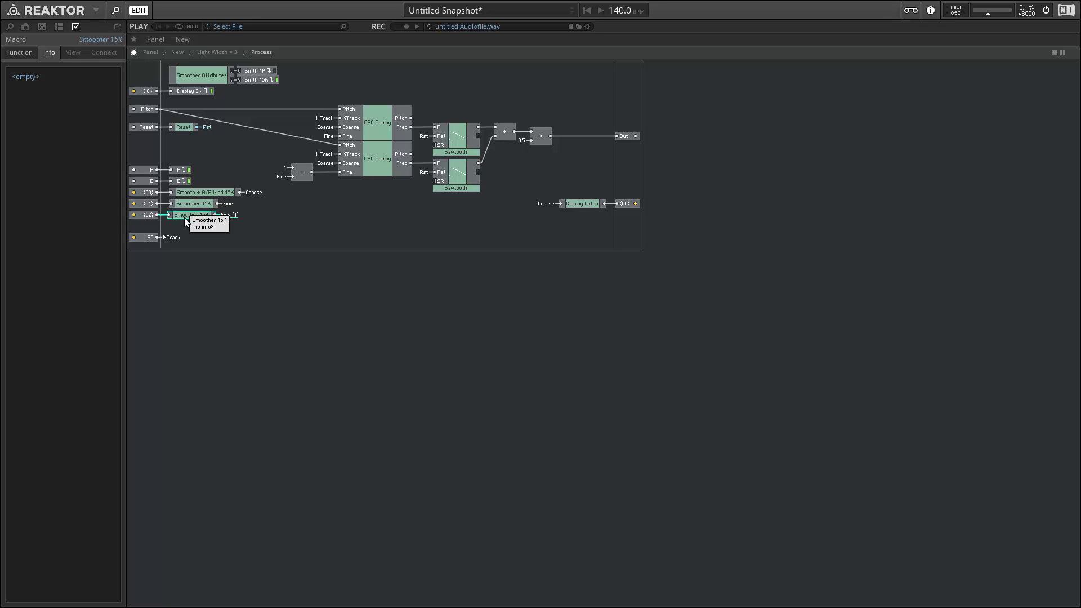
{"action": "left_click", "coordinate": [231, 215]}
{"action": "left_click", "coordinate": [231, 216]}
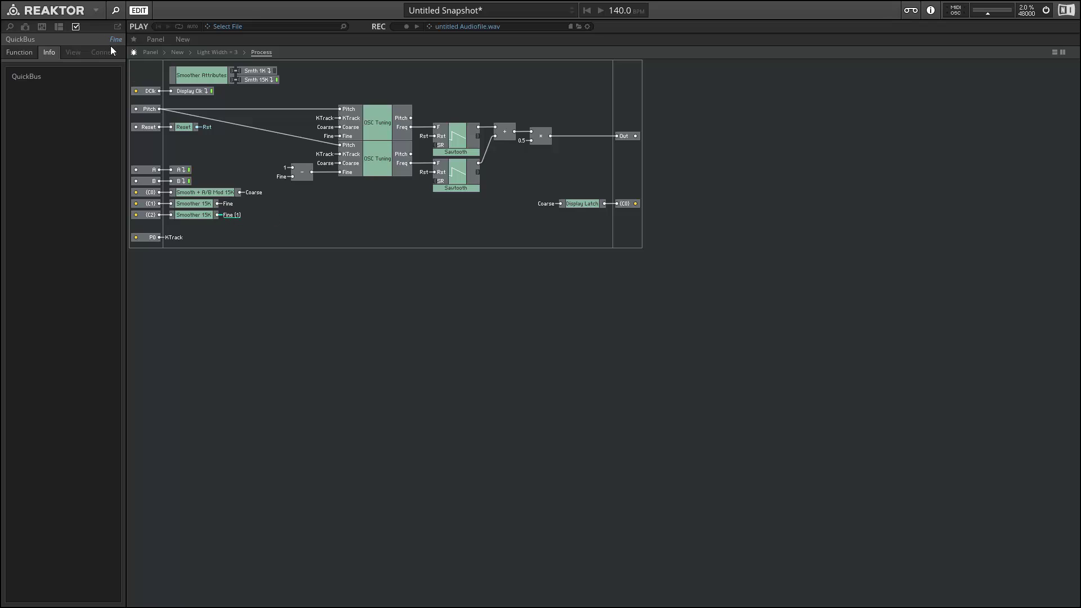
{"action": "type", "text": "S"}
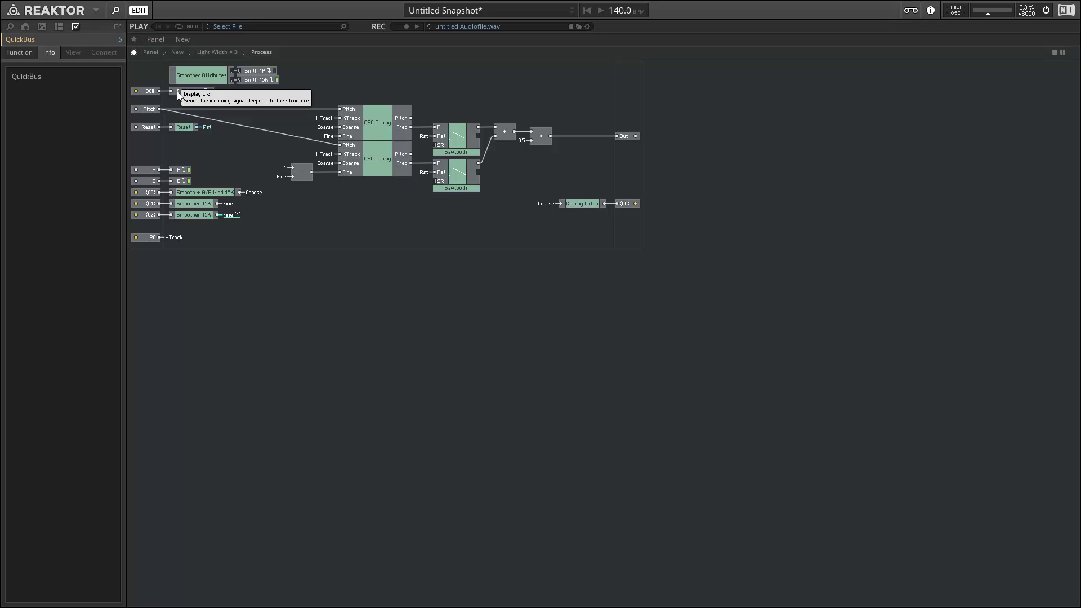
{"action": "type", "text": "pr"}
{"action": "type", "text": "d"}
{"action": "type", "text": "ad"}
{"action": "key", "text": "Return"}
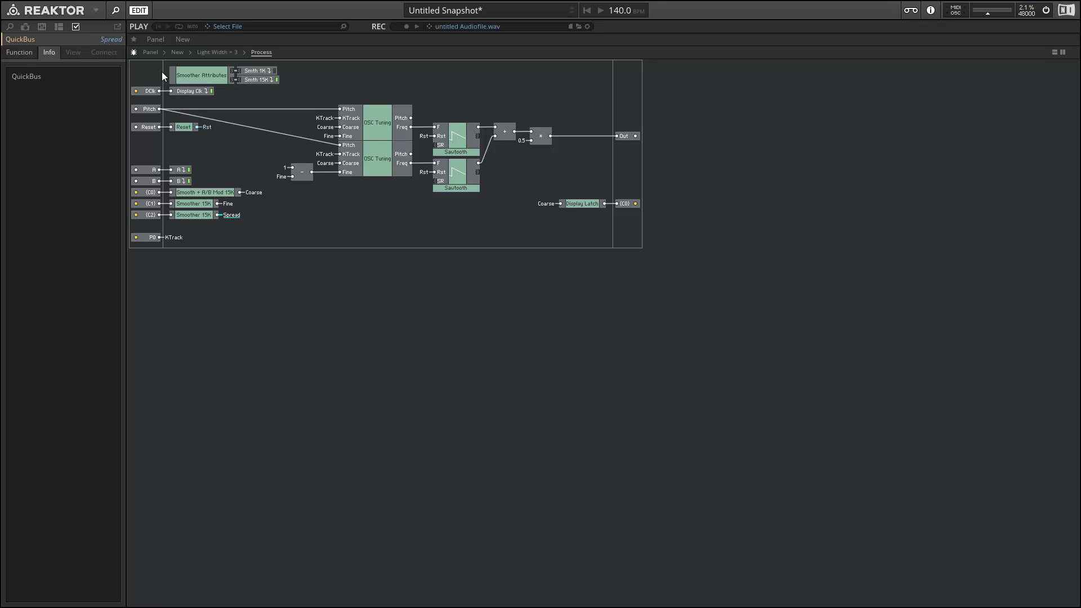
Connect the Panel's (C2) output to the Process cell's new input
{"action": "double_click", "coordinate": [242, 237]}
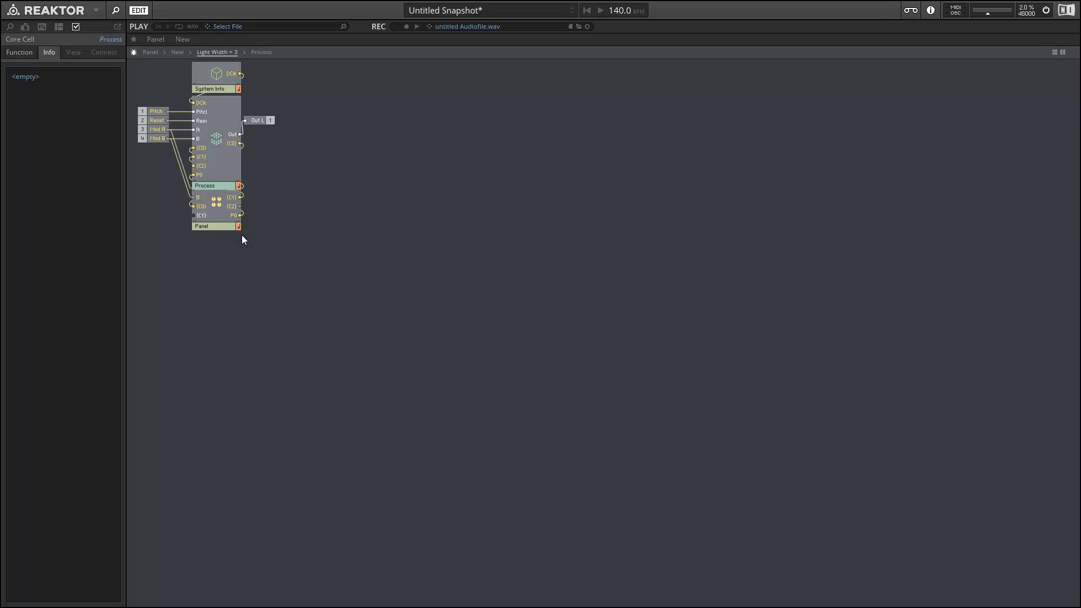
{"action": "left_click_drag", "start_coordinate": [238, 205], "coordinate": [199, 174]}
{"action": "left_click", "coordinate": [209, 225]}
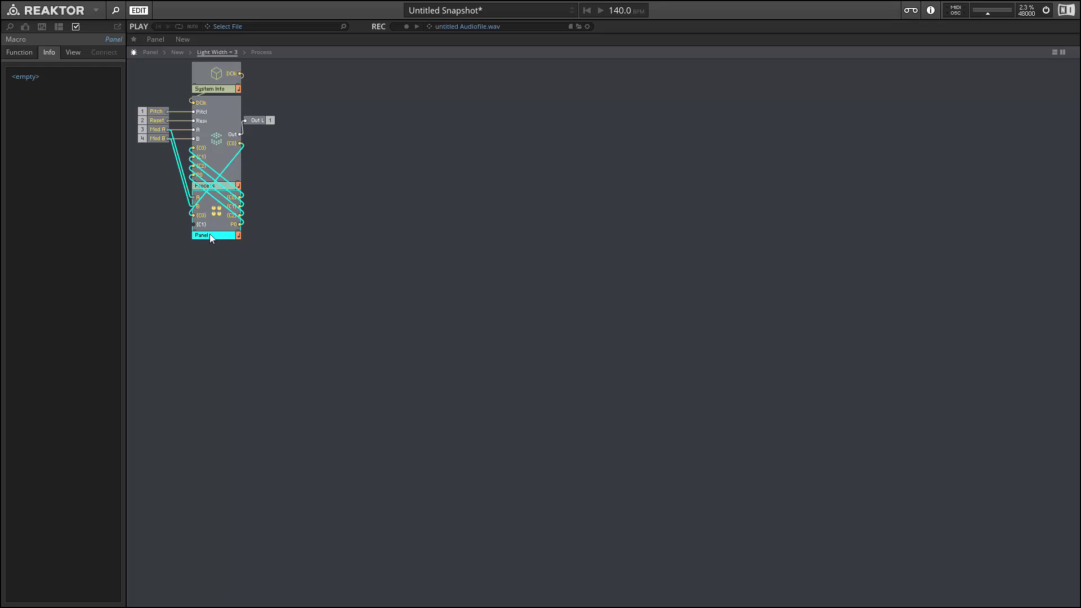
{"action": "double_click", "coordinate": [213, 150]}
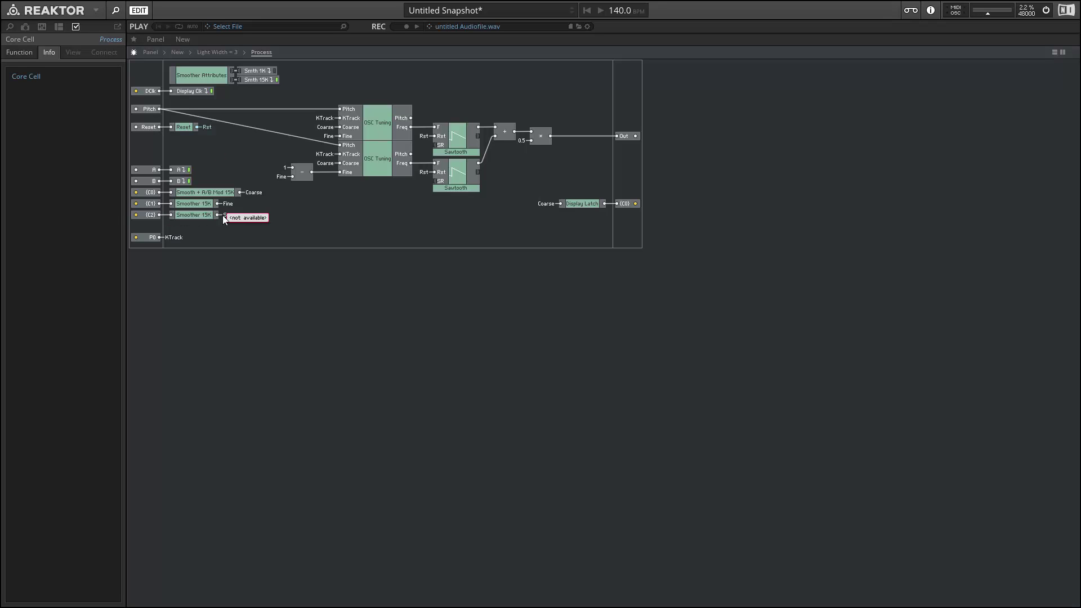
Move the sawtooths, mixer and output modules to the right
{"action": "left_click_drag", "start_coordinate": [455, 76], "coordinate": [644, 240]}
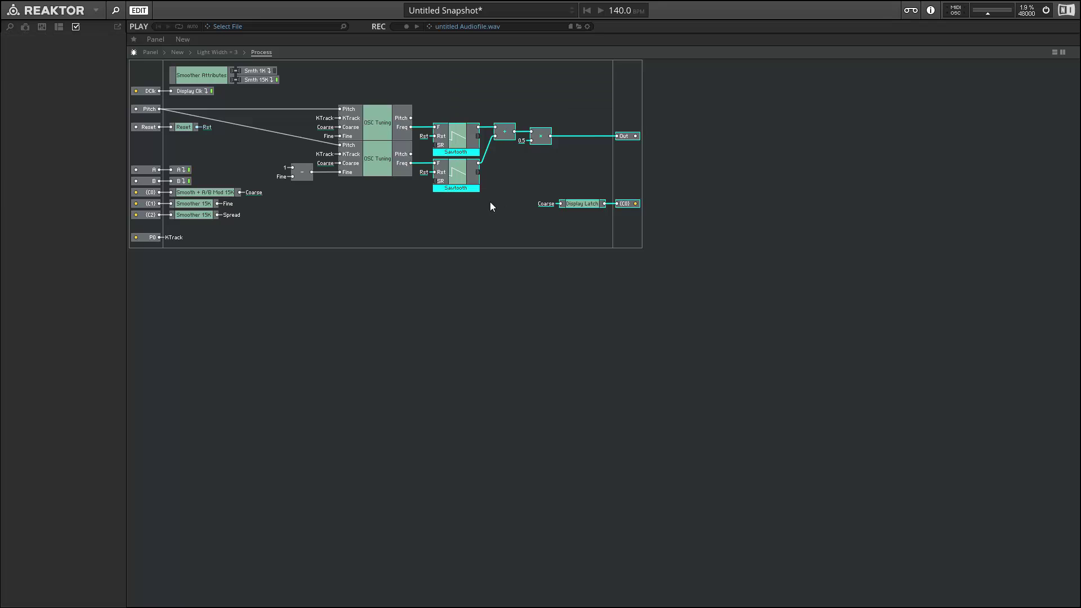
{"action": "left_click_drag", "start_coordinate": [468, 186], "coordinate": [530, 186]}
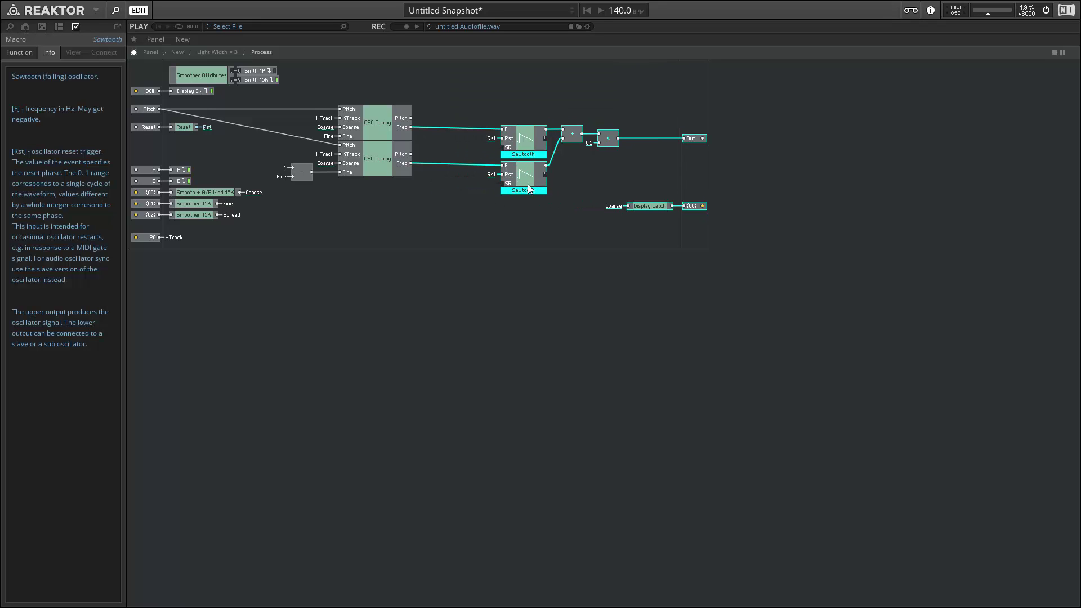
{"action": "left_click", "coordinate": [458, 148]}
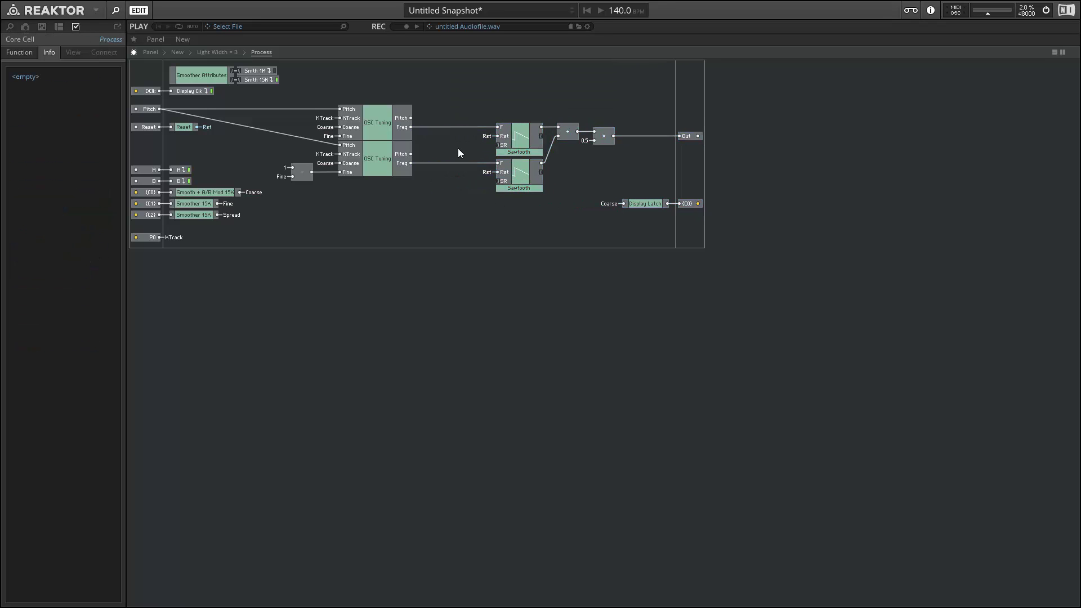
Insert a Latch module via the canvas search and place it beside the lower sawtooth
{"action": "right_click", "coordinate": [430, 197]}
{"action": "left_click", "coordinate": [394, 205]}
{"action": "double_click", "coordinate": [393, 205]}
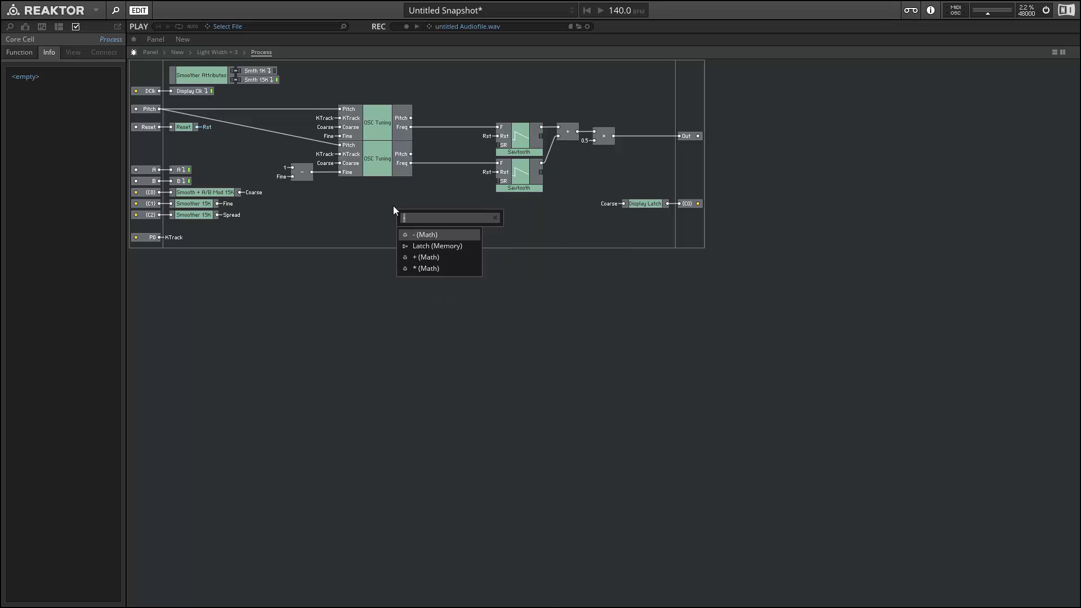
{"action": "type", "text": "latch"}
{"action": "key", "text": "Return"}
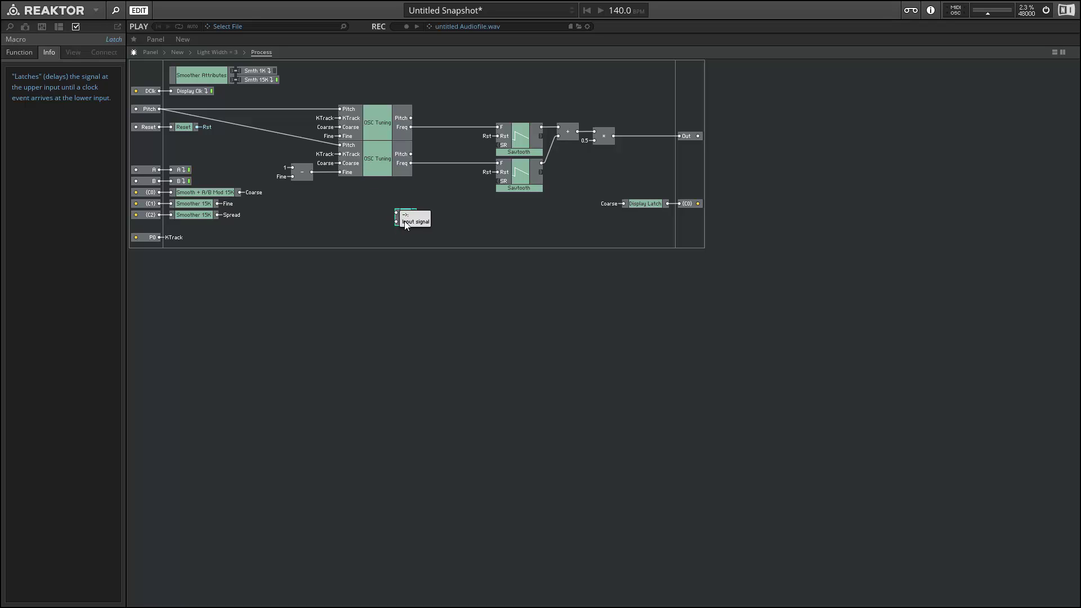
{"action": "left_click_drag", "start_coordinate": [397, 216], "coordinate": [445, 191]}
Connect the Latch inputs to the Spread and Rst QuickBuses and wire its output to the lower Sawtooth's Rst
{"action": "right_click", "coordinate": [445, 192]}
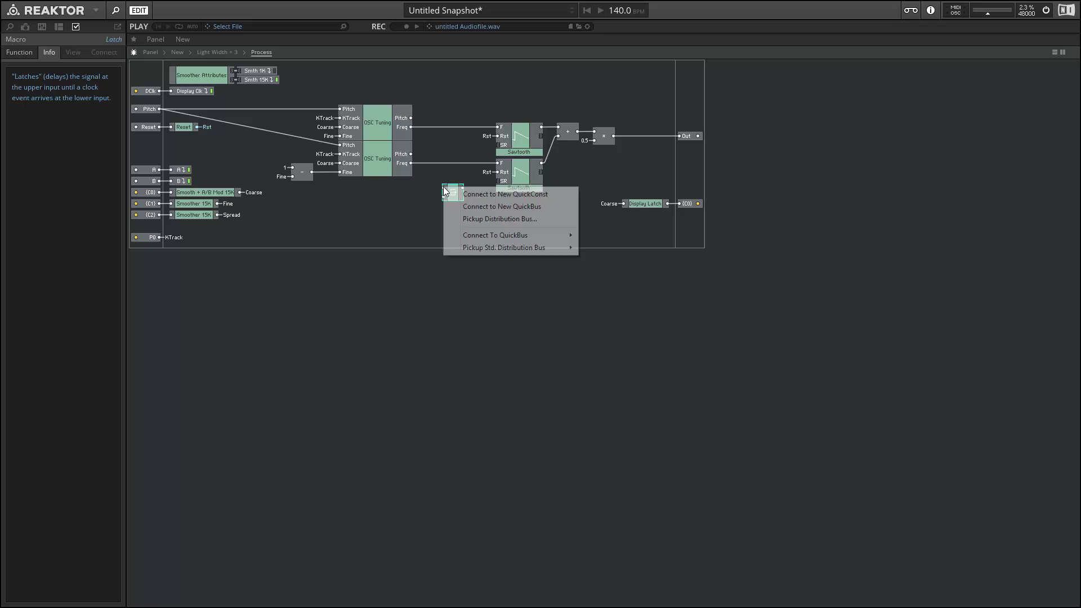
{"action": "mouse_move", "coordinate": [479, 235]}
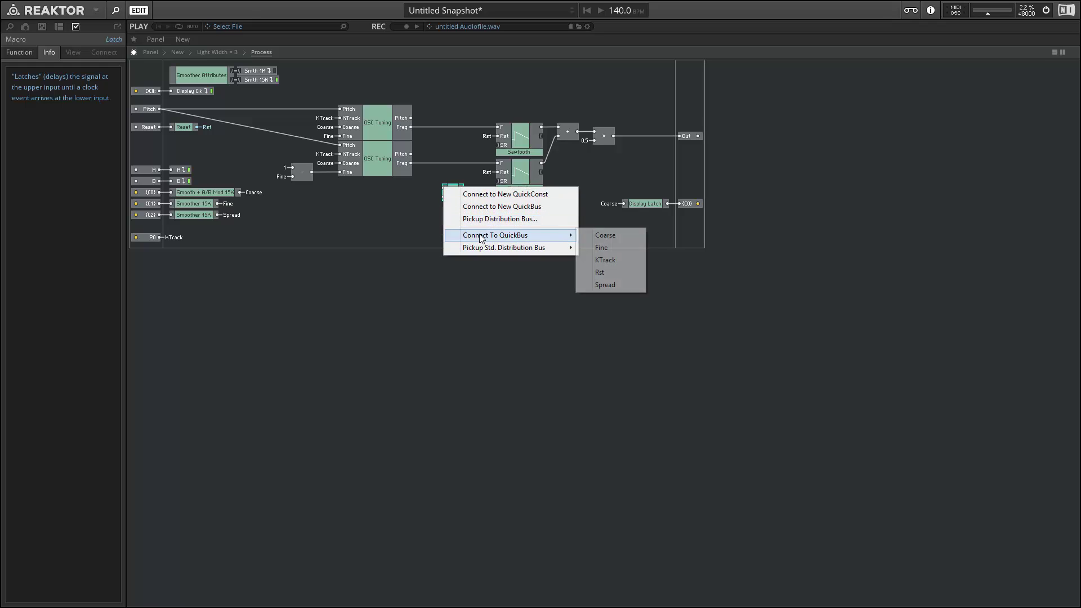
{"action": "left_click", "coordinate": [621, 283]}
{"action": "right_click", "coordinate": [446, 199]}
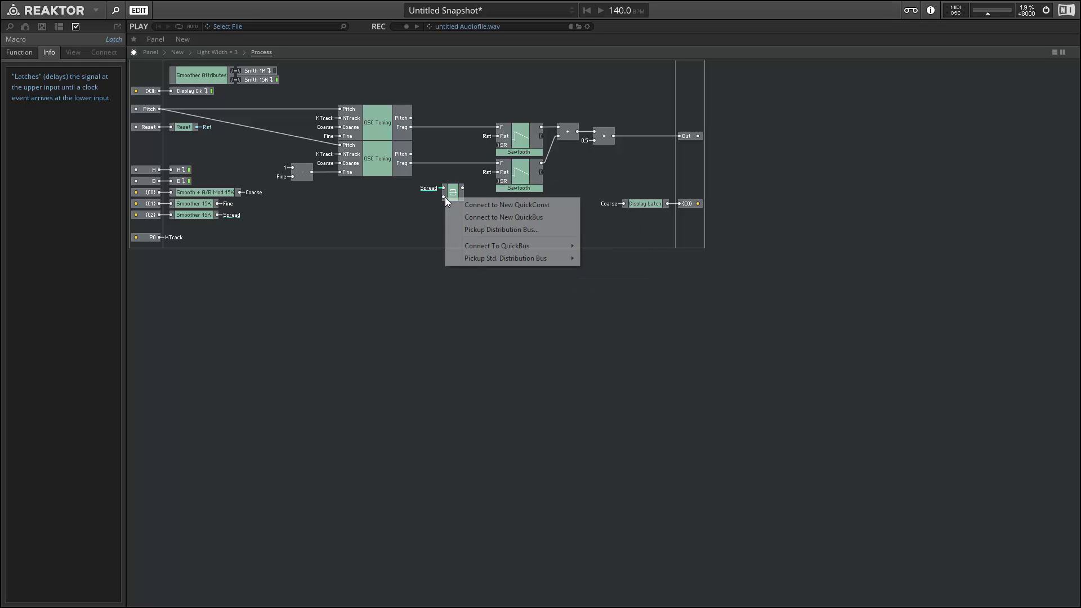
{"action": "mouse_move", "coordinate": [507, 246]}
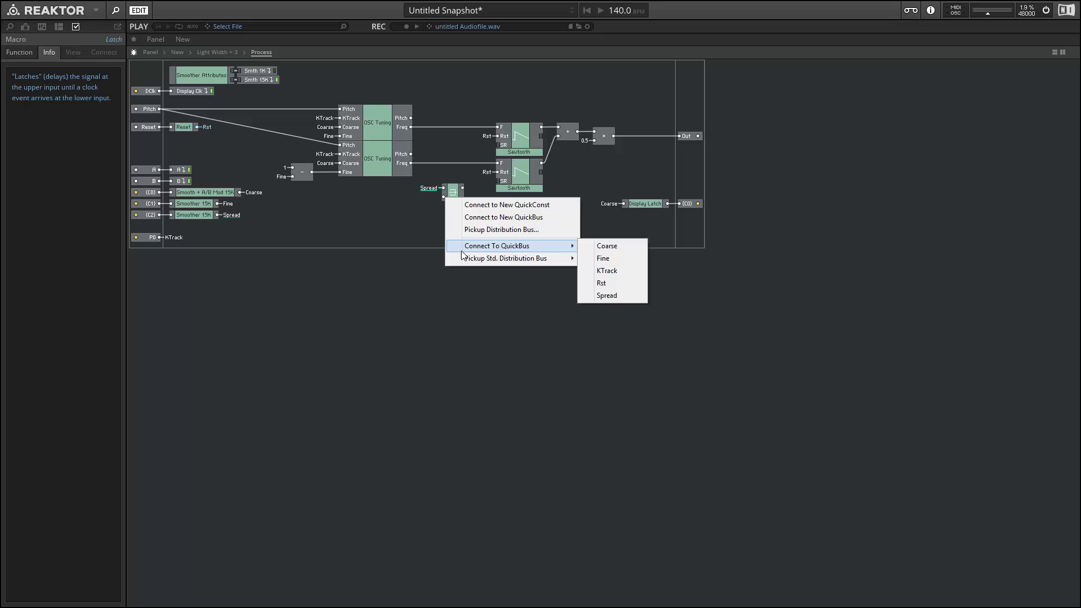
{"action": "left_click", "coordinate": [620, 284]}
{"action": "mouse_move", "coordinate": [479, 188]}
{"action": "left_mouse_down"}
{"action": "mouse_move", "coordinate": [498, 172]}
{"action": "mouse_move", "coordinate": [465, 187]}
{"action": "mouse_move", "coordinate": [480, 182]}
{"action": "left_mouse_up"}
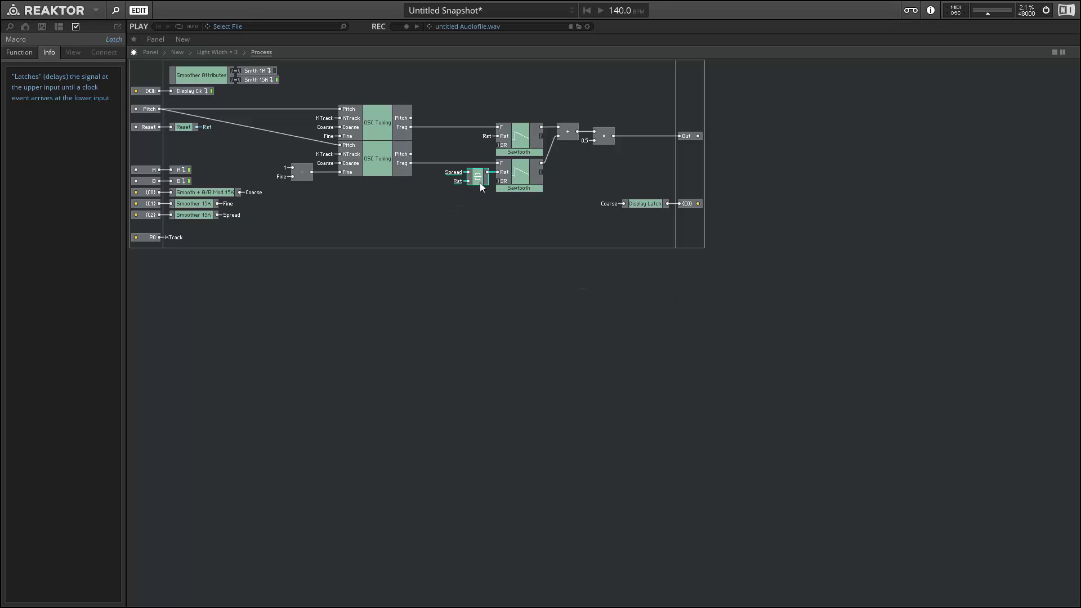
Move both sawtooths and the mixing modules left toward the tuning blocks
{"action": "left_click", "coordinate": [518, 182]}
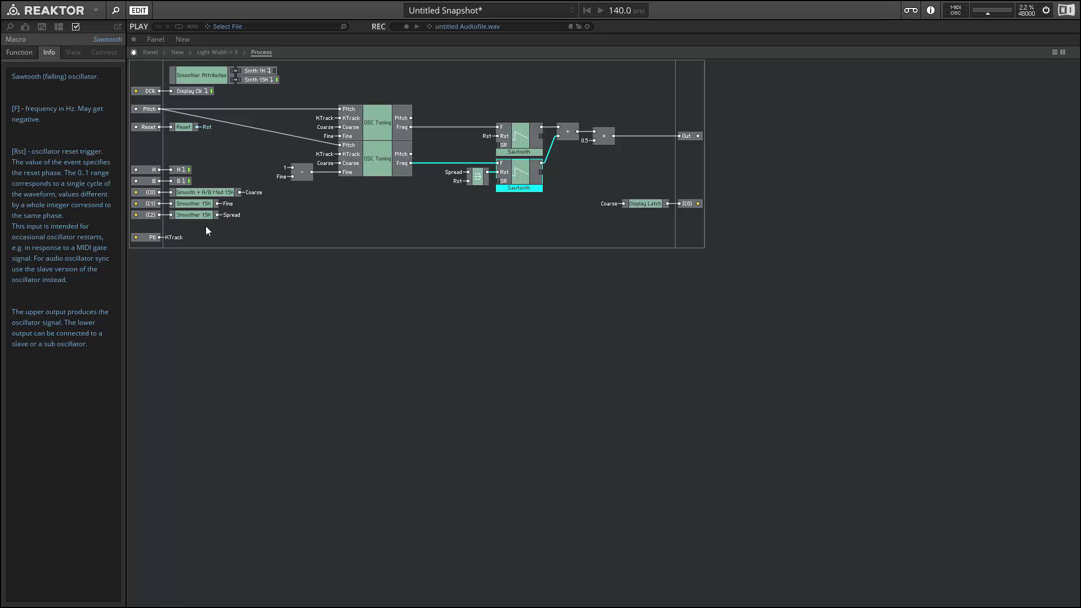
{"action": "left_click_drag", "start_coordinate": [459, 101], "coordinate": [610, 188]}
{"action": "left_click_drag", "start_coordinate": [527, 185], "coordinate": [492, 201]}
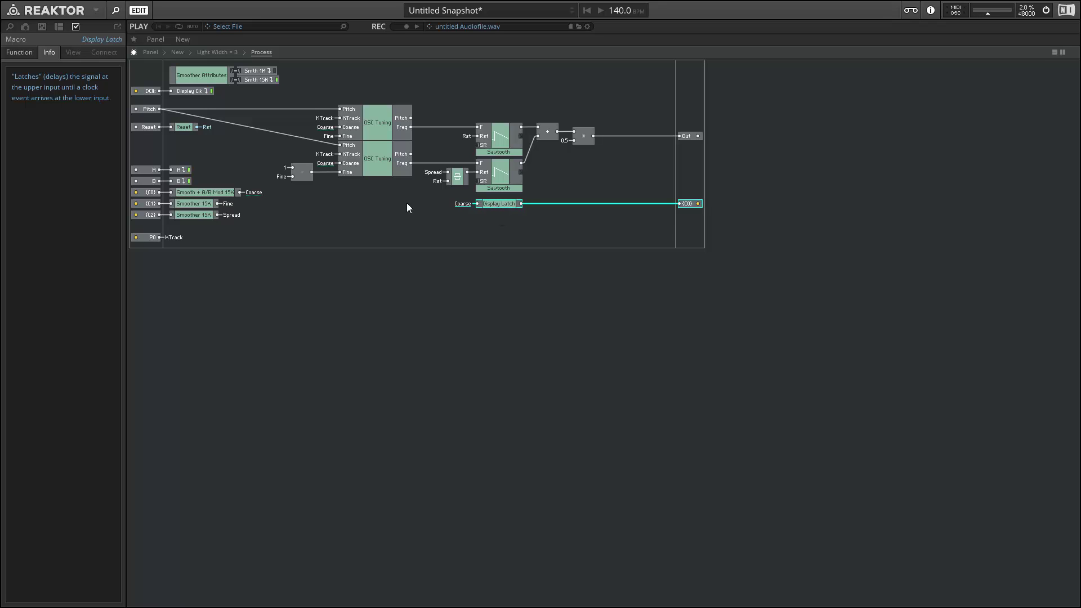
{"action": "left_click", "coordinate": [324, 176]}
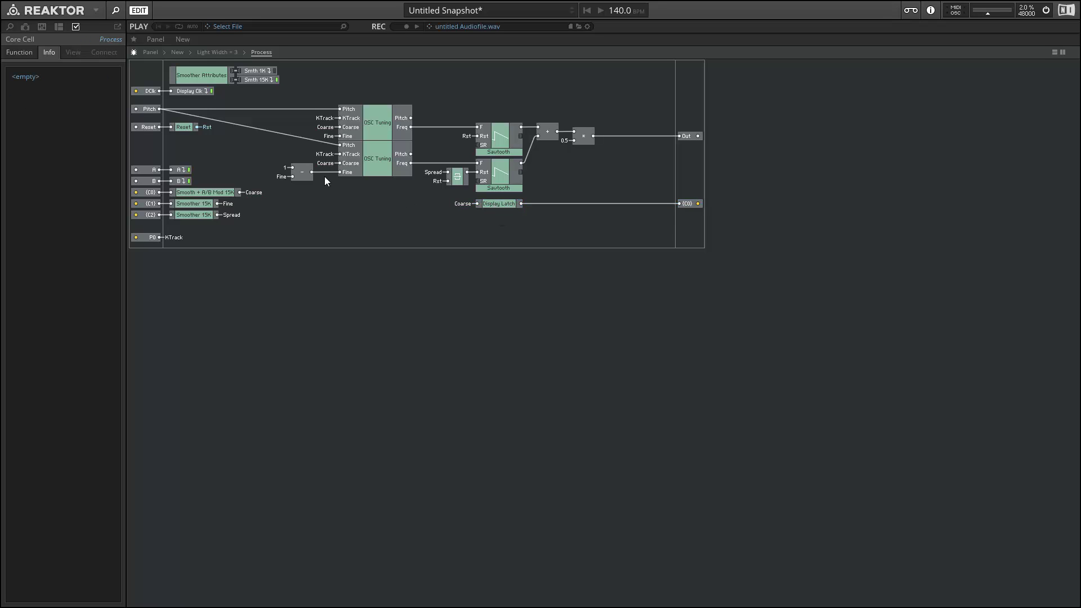
On the front panel, inspect the Dual OSC instrument and its Phase knob, then turn a knob to test it
{"action": "left_click", "coordinate": [149, 51]}
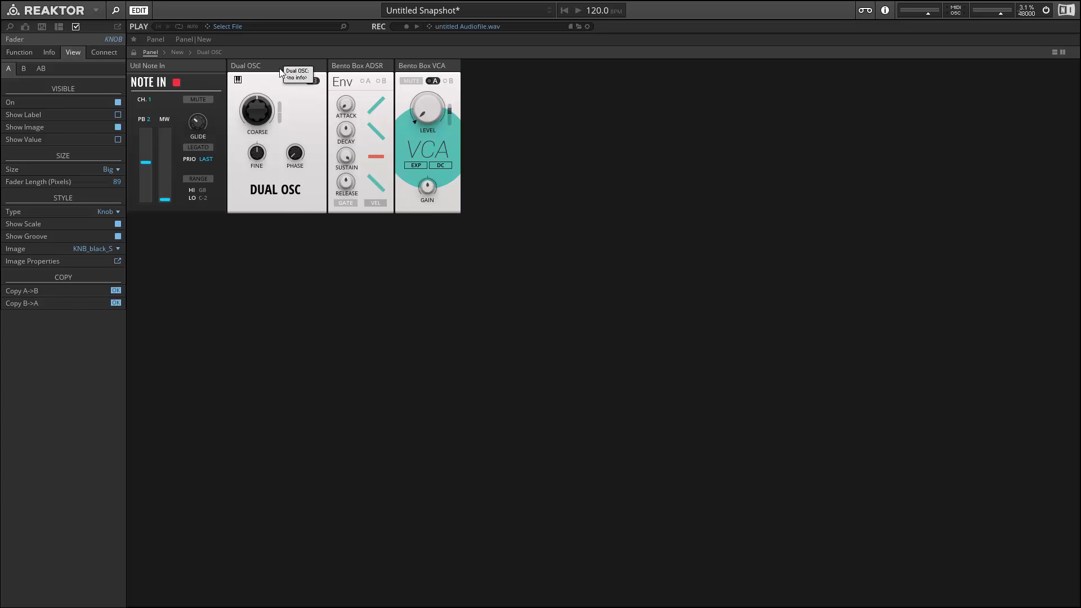
{"action": "left_click", "coordinate": [281, 72]}
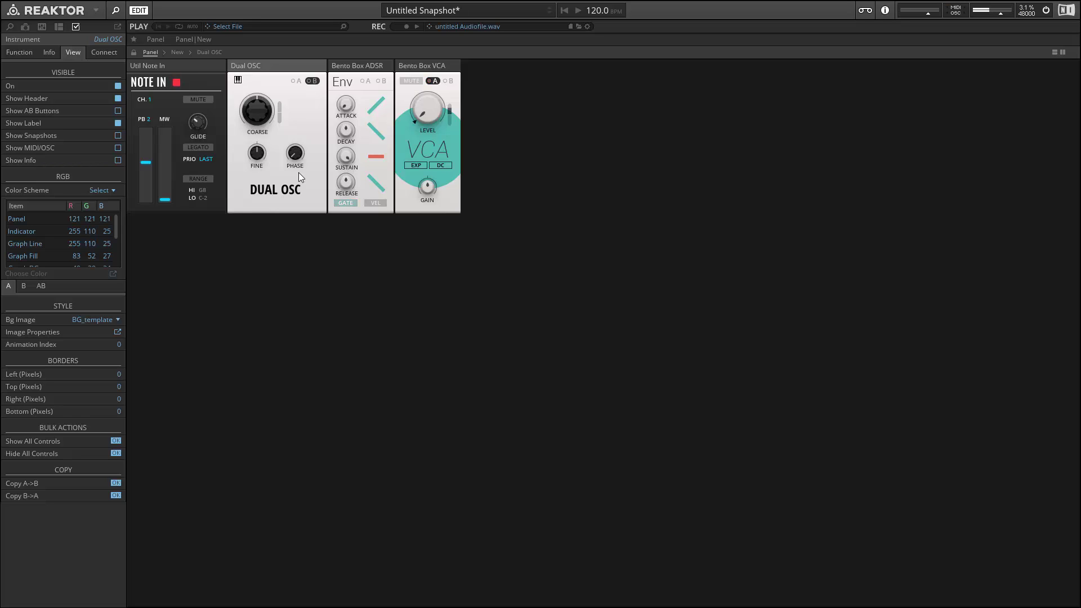
{"action": "left_click", "coordinate": [296, 152]}
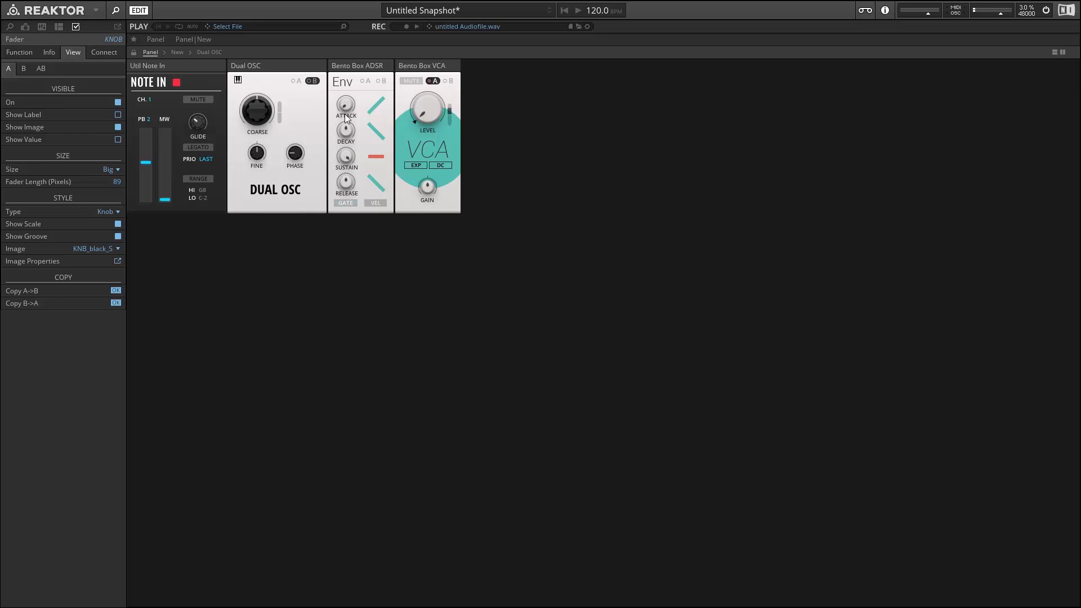
{"action": "left_click_drag", "start_coordinate": [295, 149], "coordinate": [260, 142]}
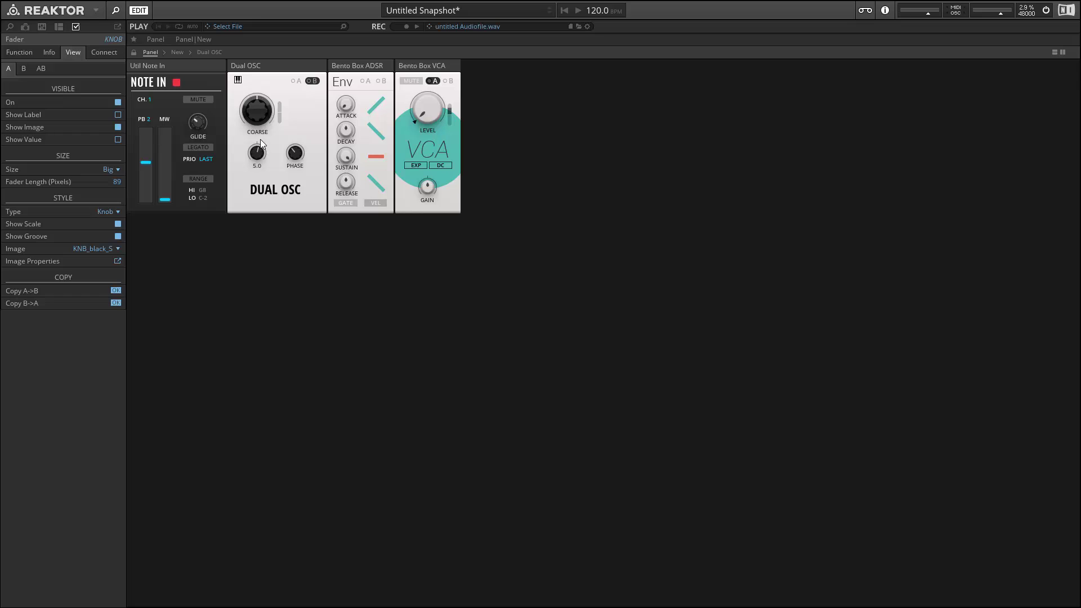